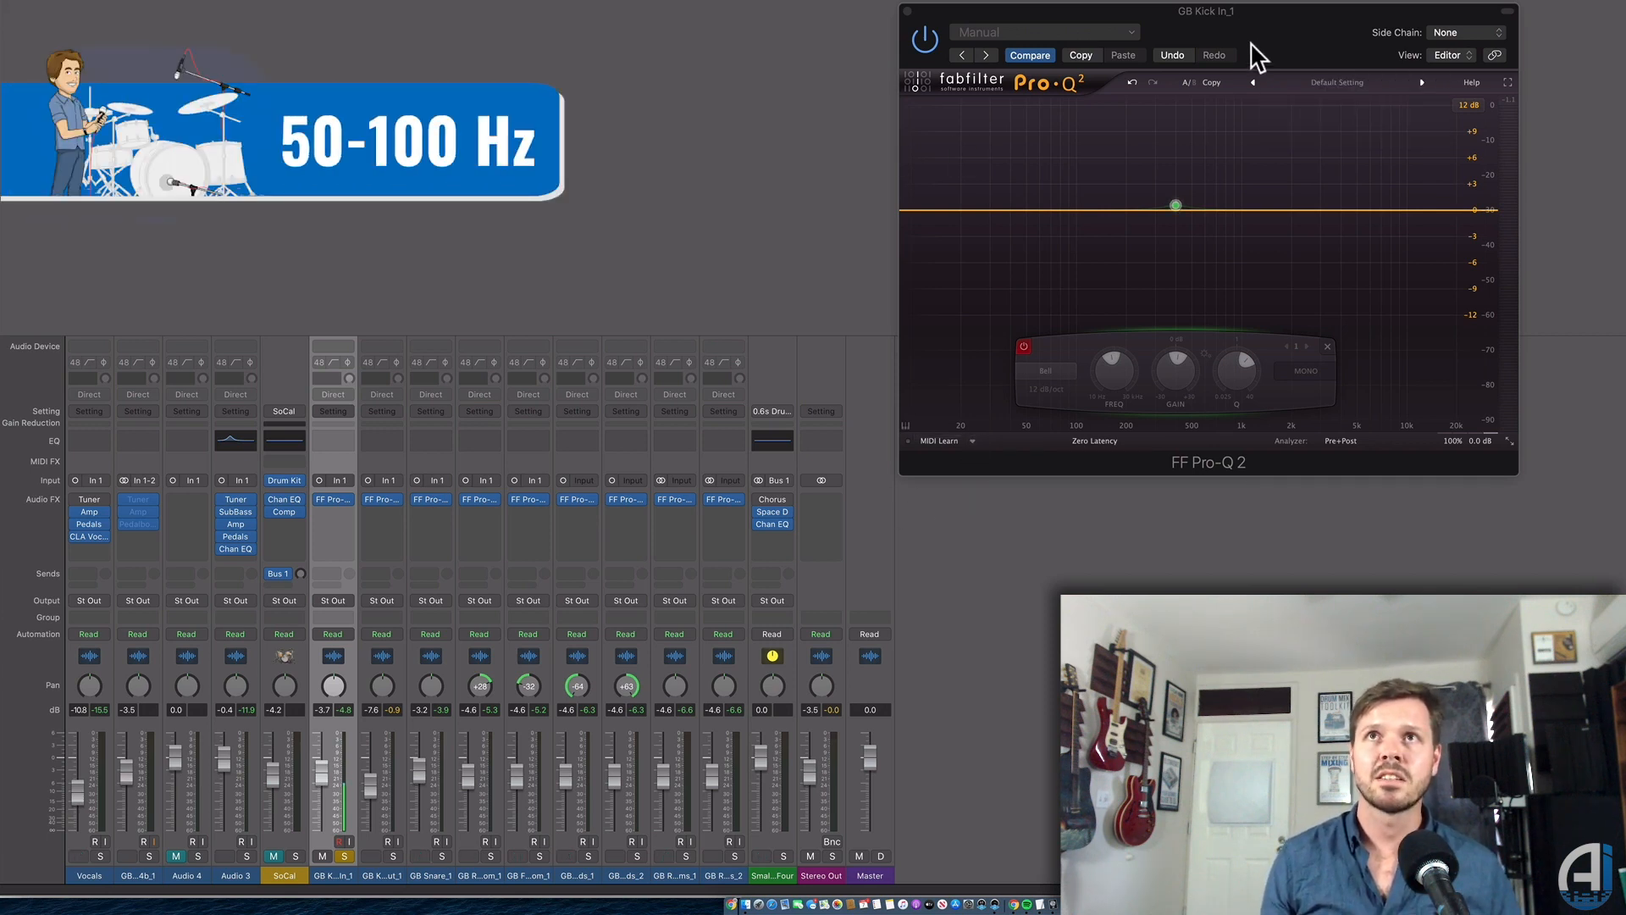
Place a kick bell boost at about 57 Hz, +11 dB in Pro-Q 2.
{"action": "left_click_drag", "start_coordinate": [1260, 58], "coordinate": [1065, 67]}
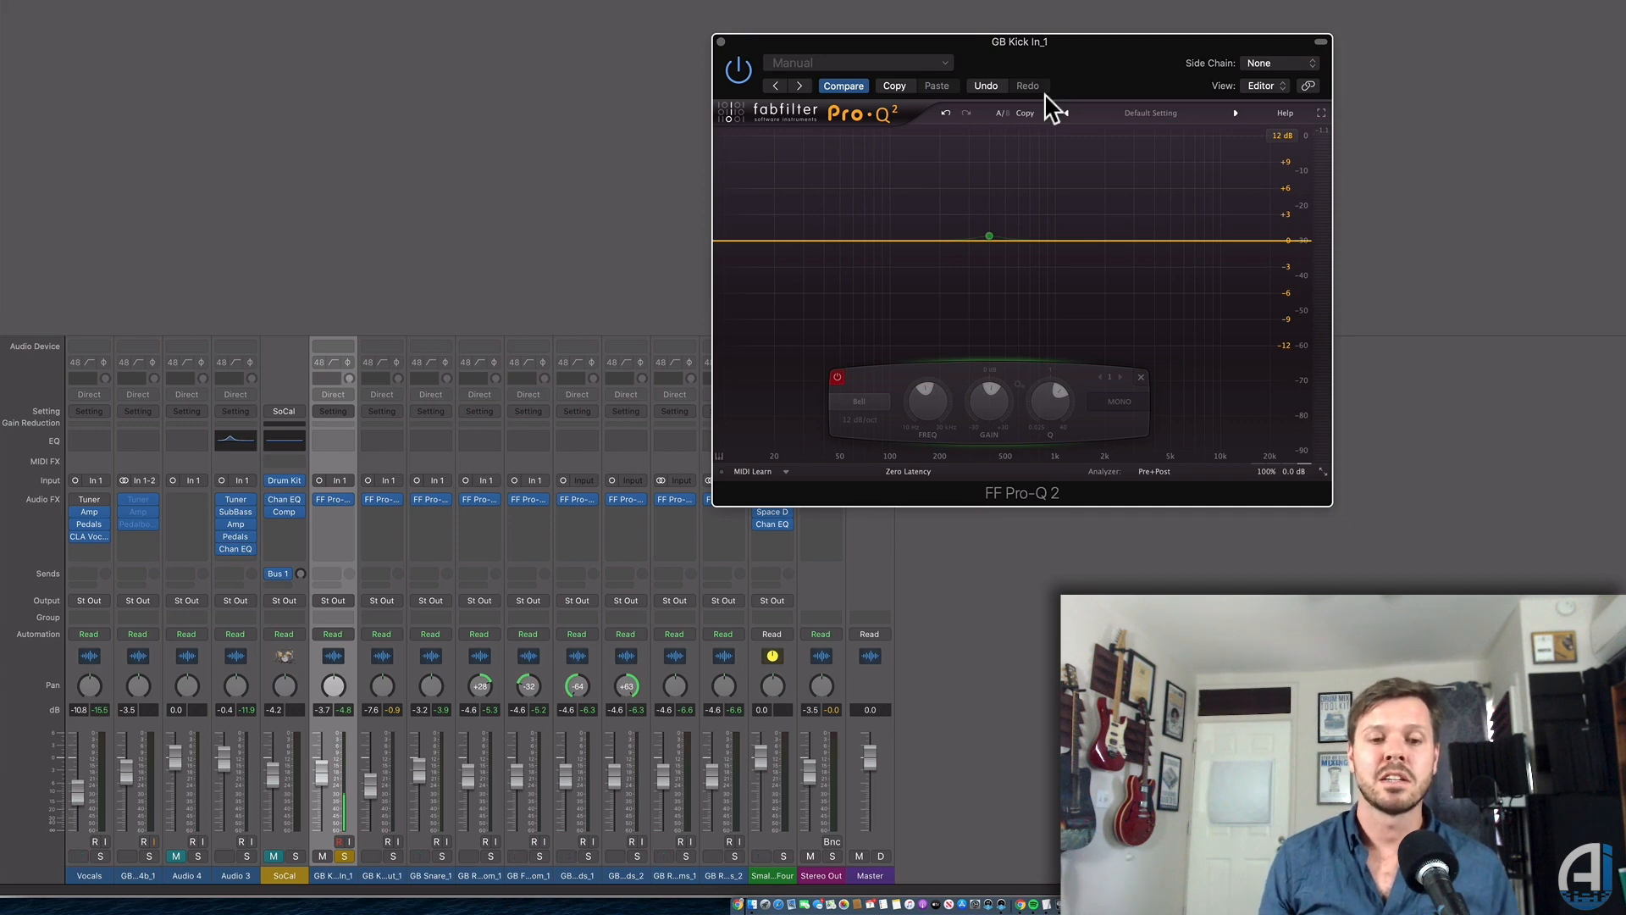
{"action": "mouse_move", "coordinate": [1013, 246]}
{"action": "left_click_drag", "start_coordinate": [989, 237], "coordinate": [839, 236]}
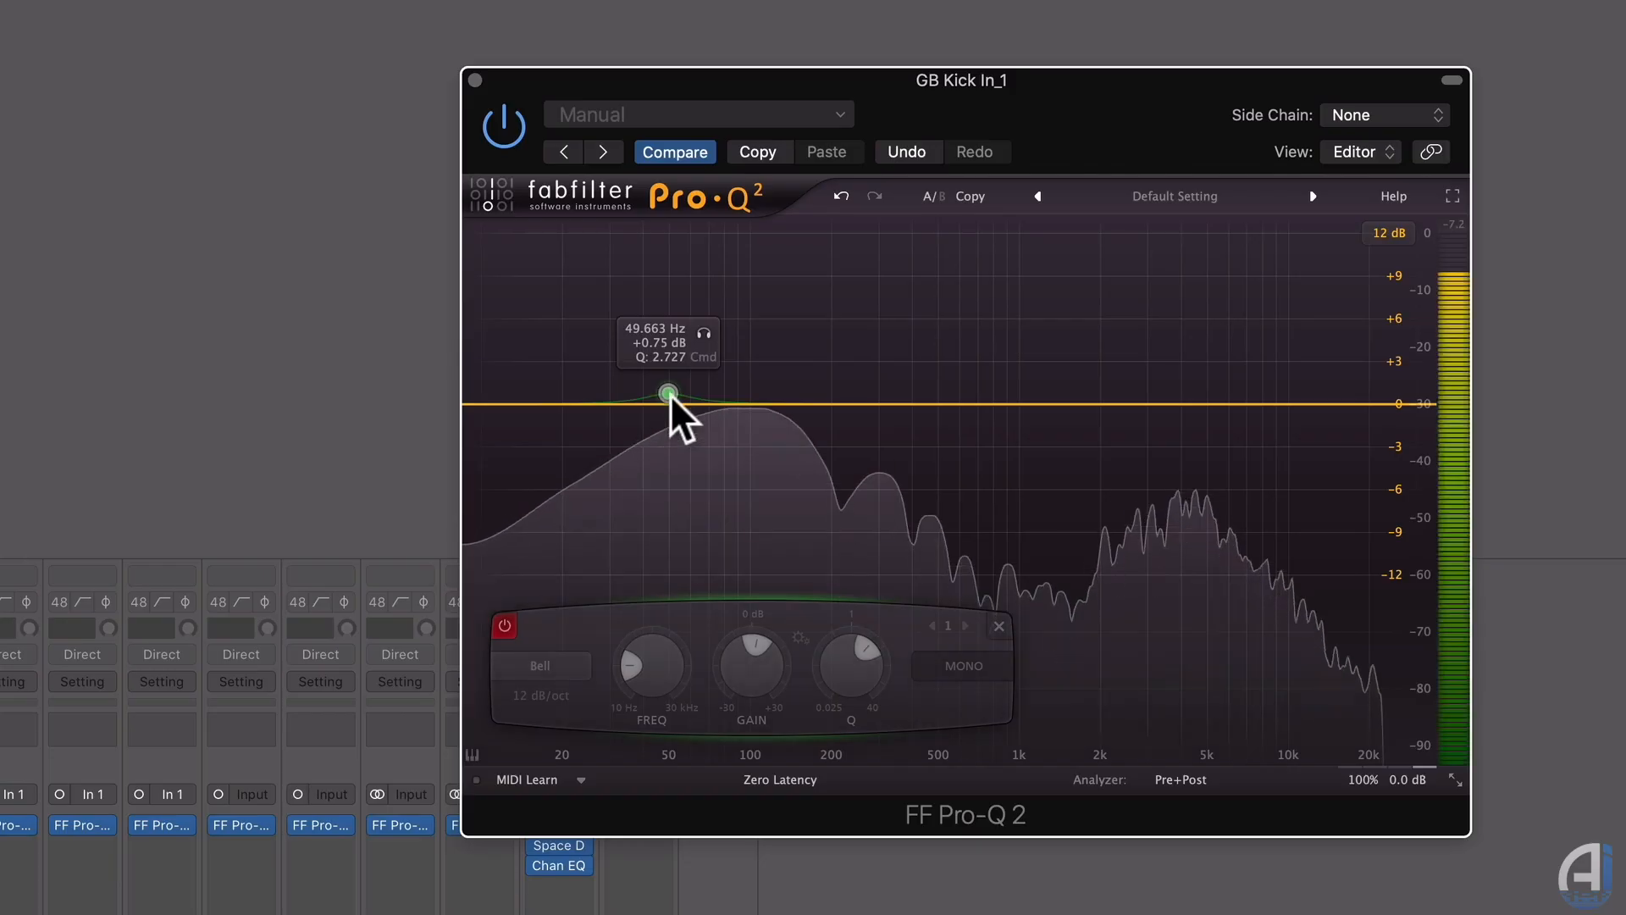
{"action": "left_click_drag", "start_coordinate": [669, 394], "coordinate": [684, 246]}
Set the band's Q to about 1.266 and switch the band off and on to compare.
{"action": "scroll", "coordinate": [633, 262], "scroll_direction": "down", "scroll_amount": 5}
{"action": "scroll", "coordinate": [691, 260], "scroll_direction": "down", "scroll_amount": 3}
{"action": "scroll", "coordinate": [691, 261], "scroll_direction": "up", "scroll_amount": 3}
{"action": "double_click", "coordinate": [684, 247]}
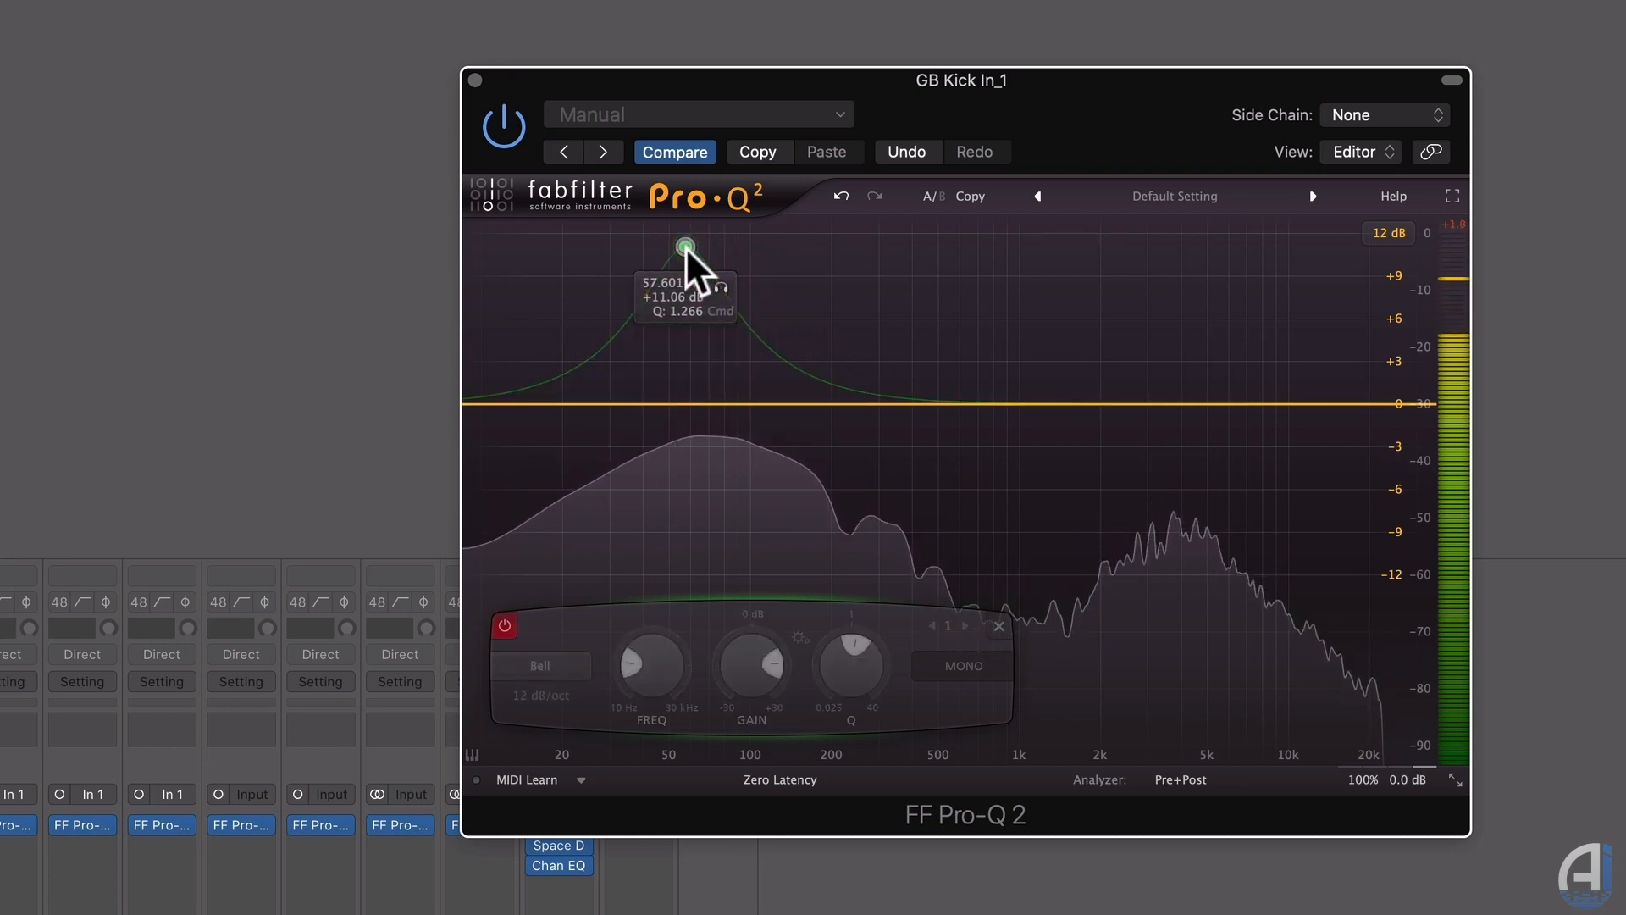
{"action": "double_click", "coordinate": [685, 247]}
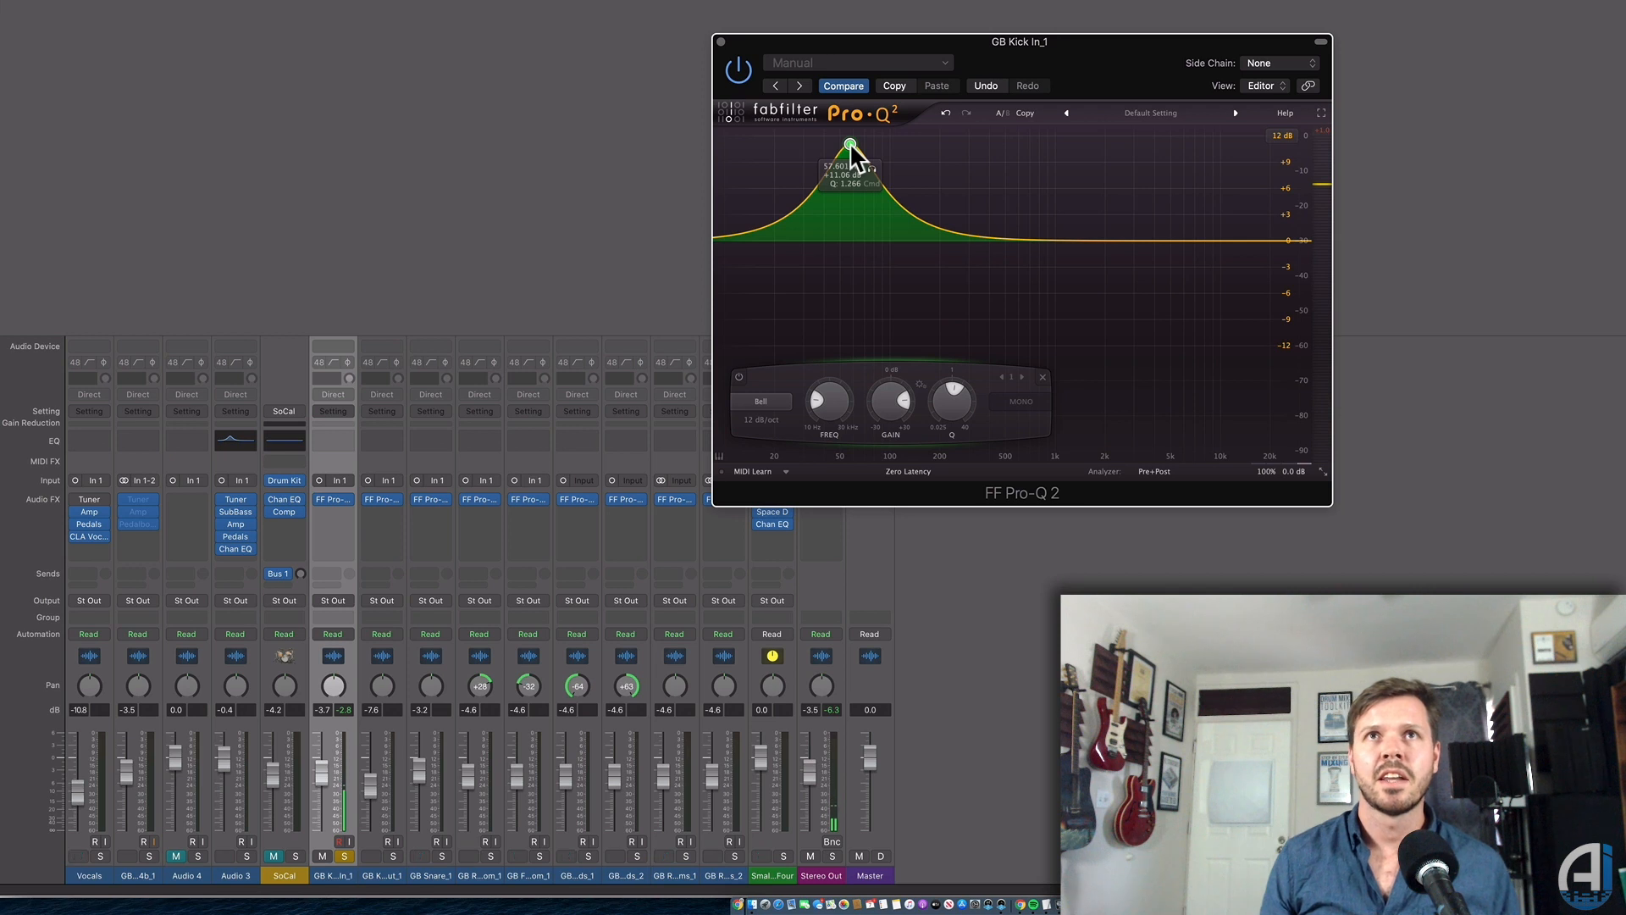
Narrow the kick boost to Q 2.218 and sweep it to 153.92 Hz at +11.33 dB.
{"action": "scroll", "coordinate": [851, 142], "scroll_direction": "up", "scroll_amount": 5}
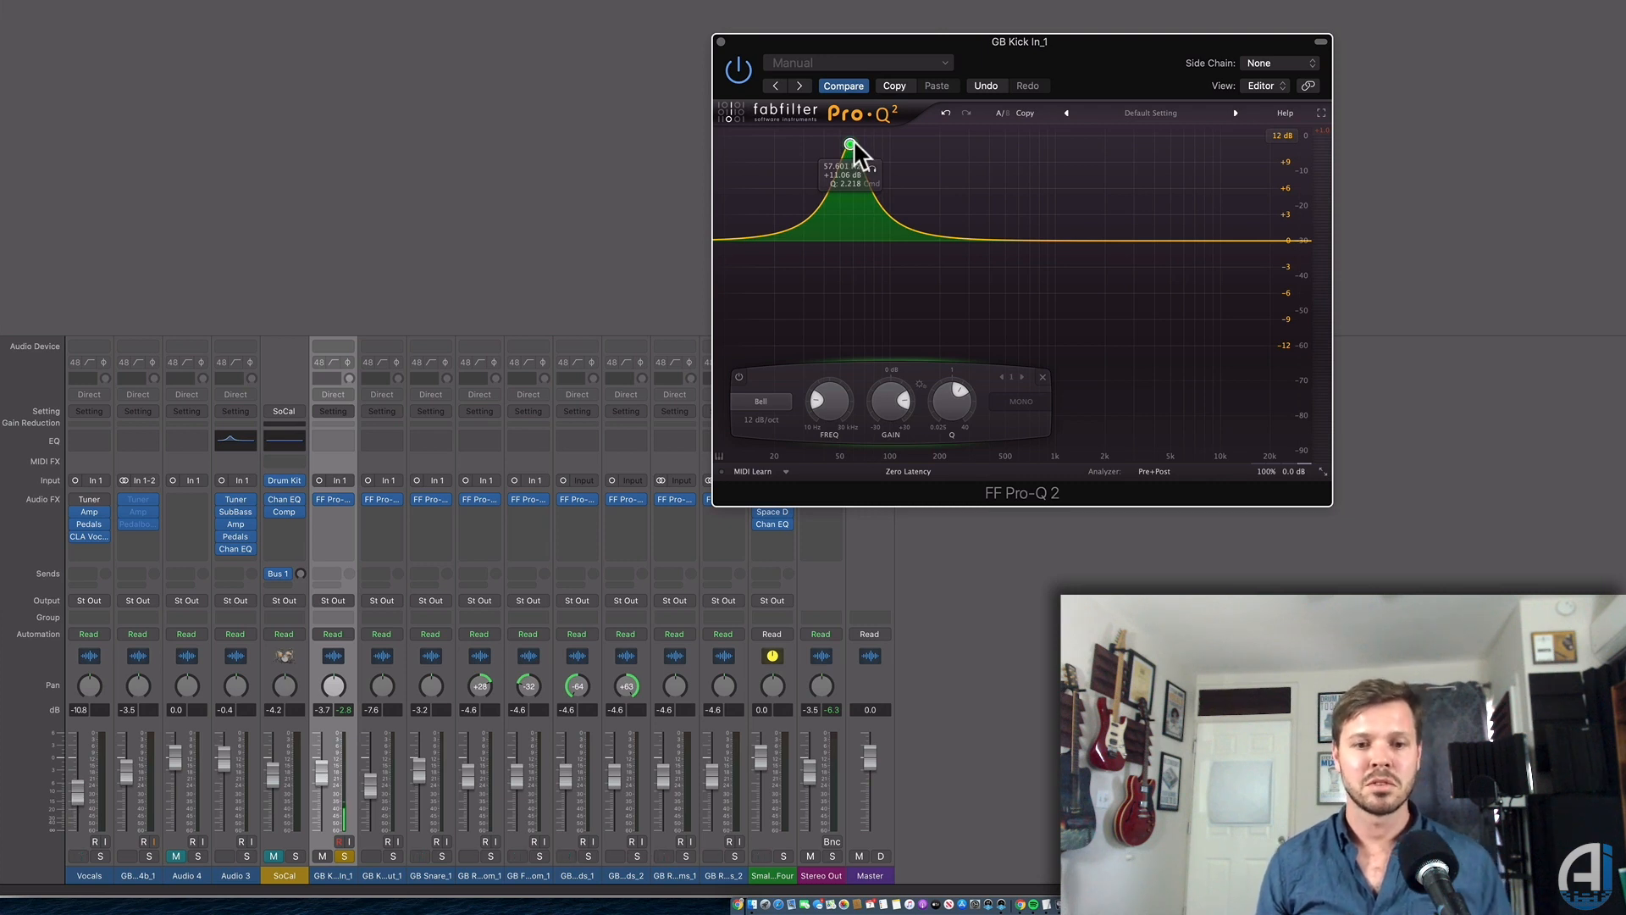
{"action": "left_click_drag", "start_coordinate": [851, 142], "coordinate": [892, 180]}
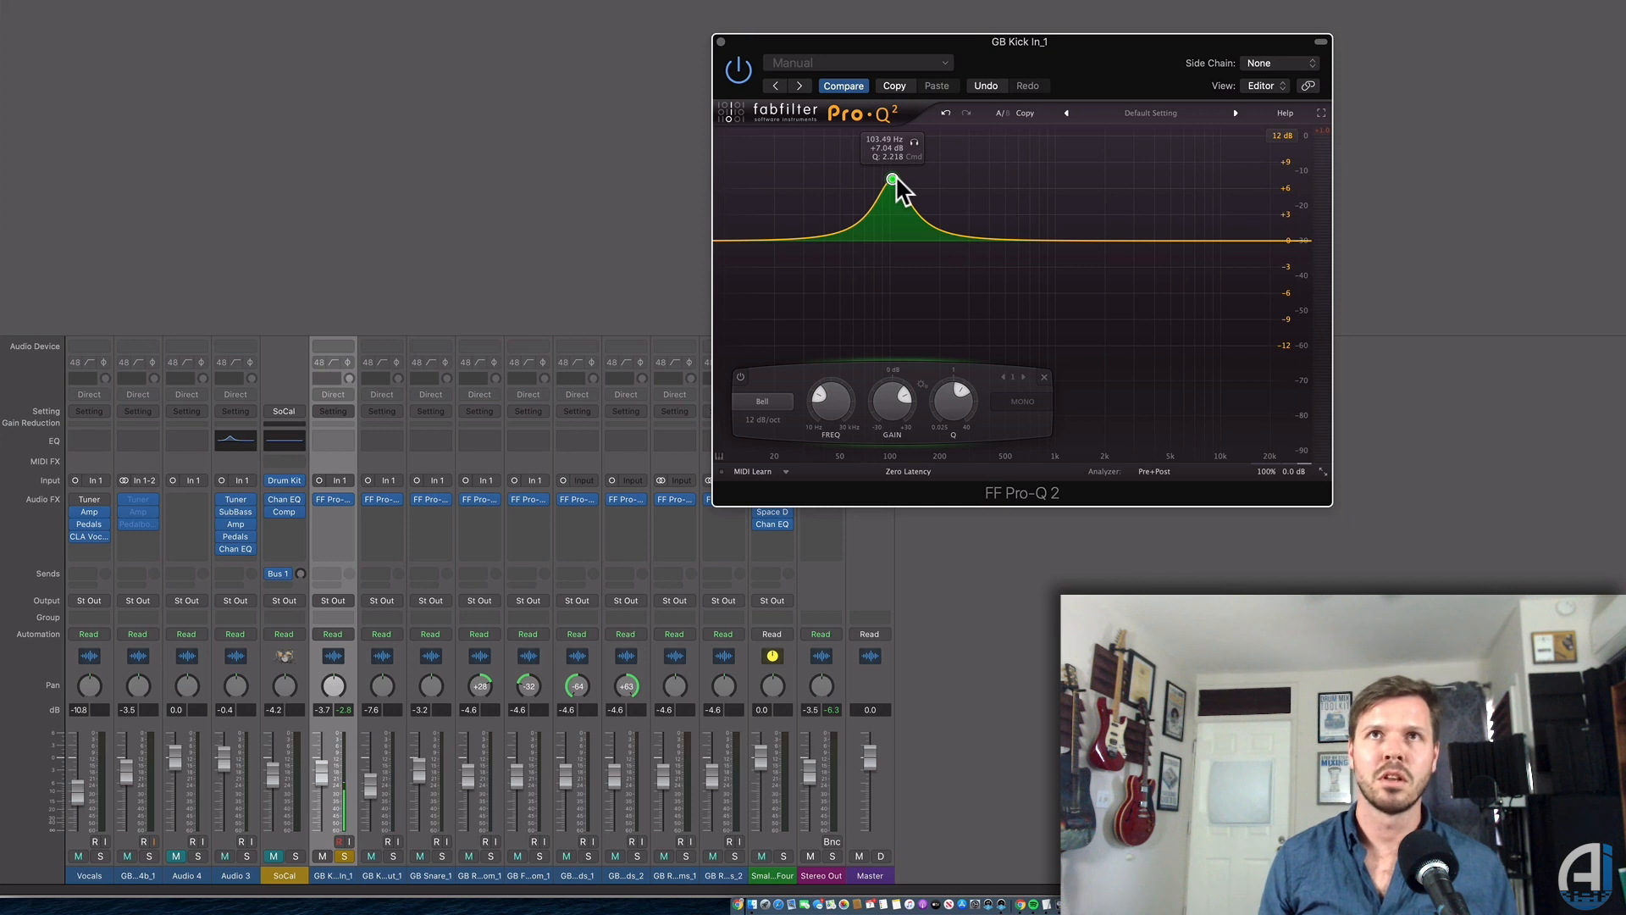
{"action": "left_click_drag", "start_coordinate": [895, 180], "coordinate": [890, 239]}
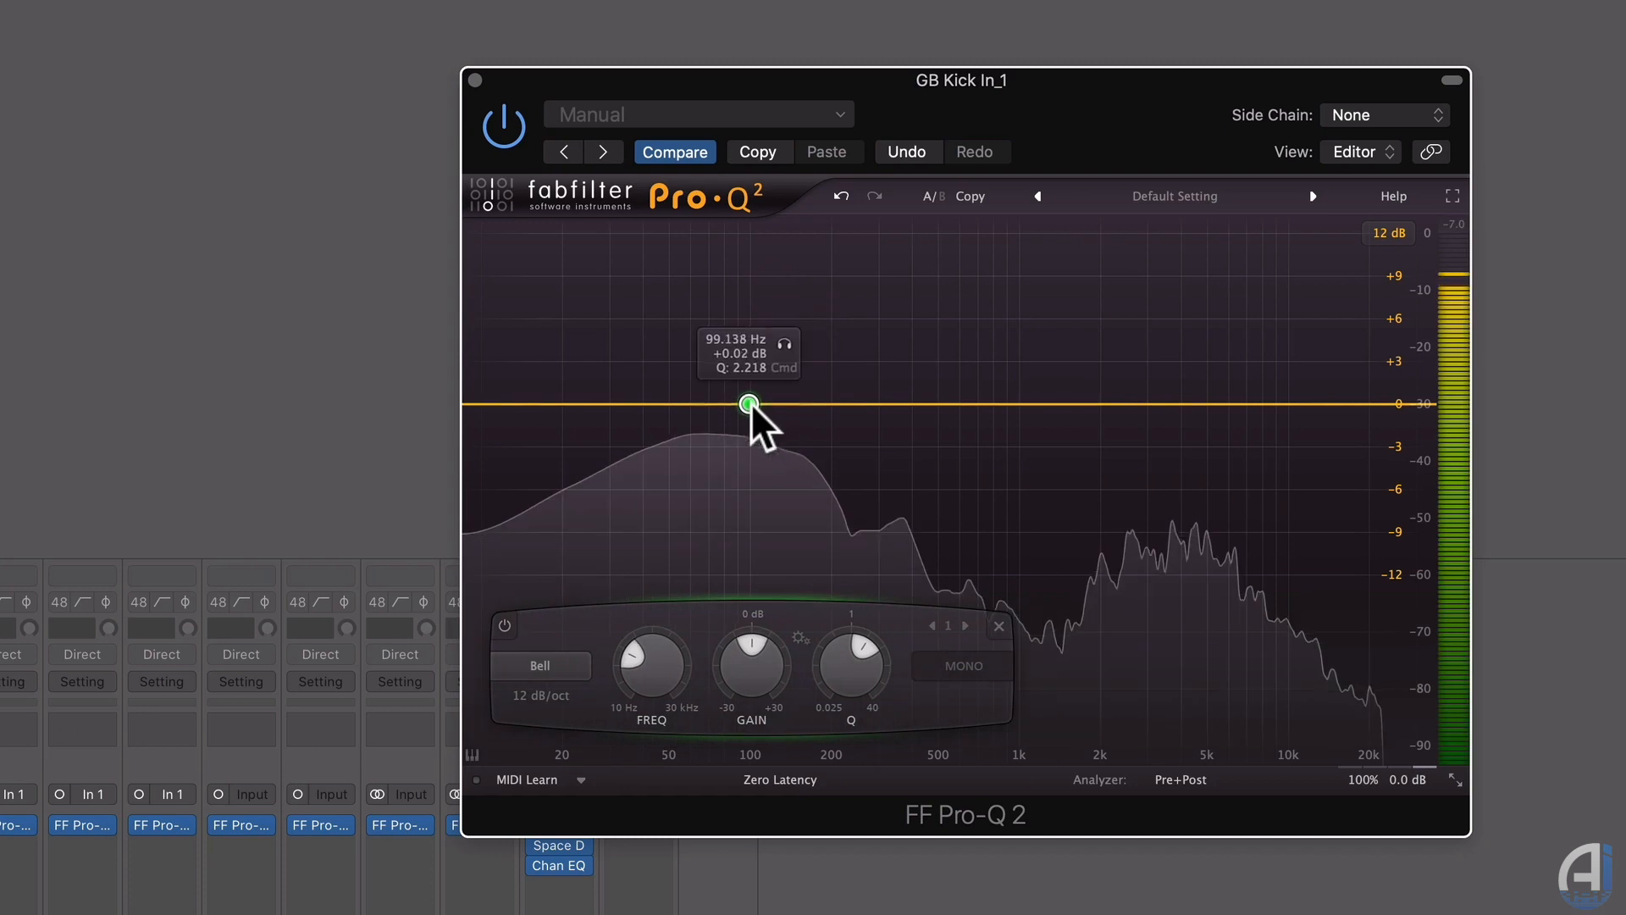
{"action": "left_click_drag", "start_coordinate": [750, 404], "coordinate": [799, 244]}
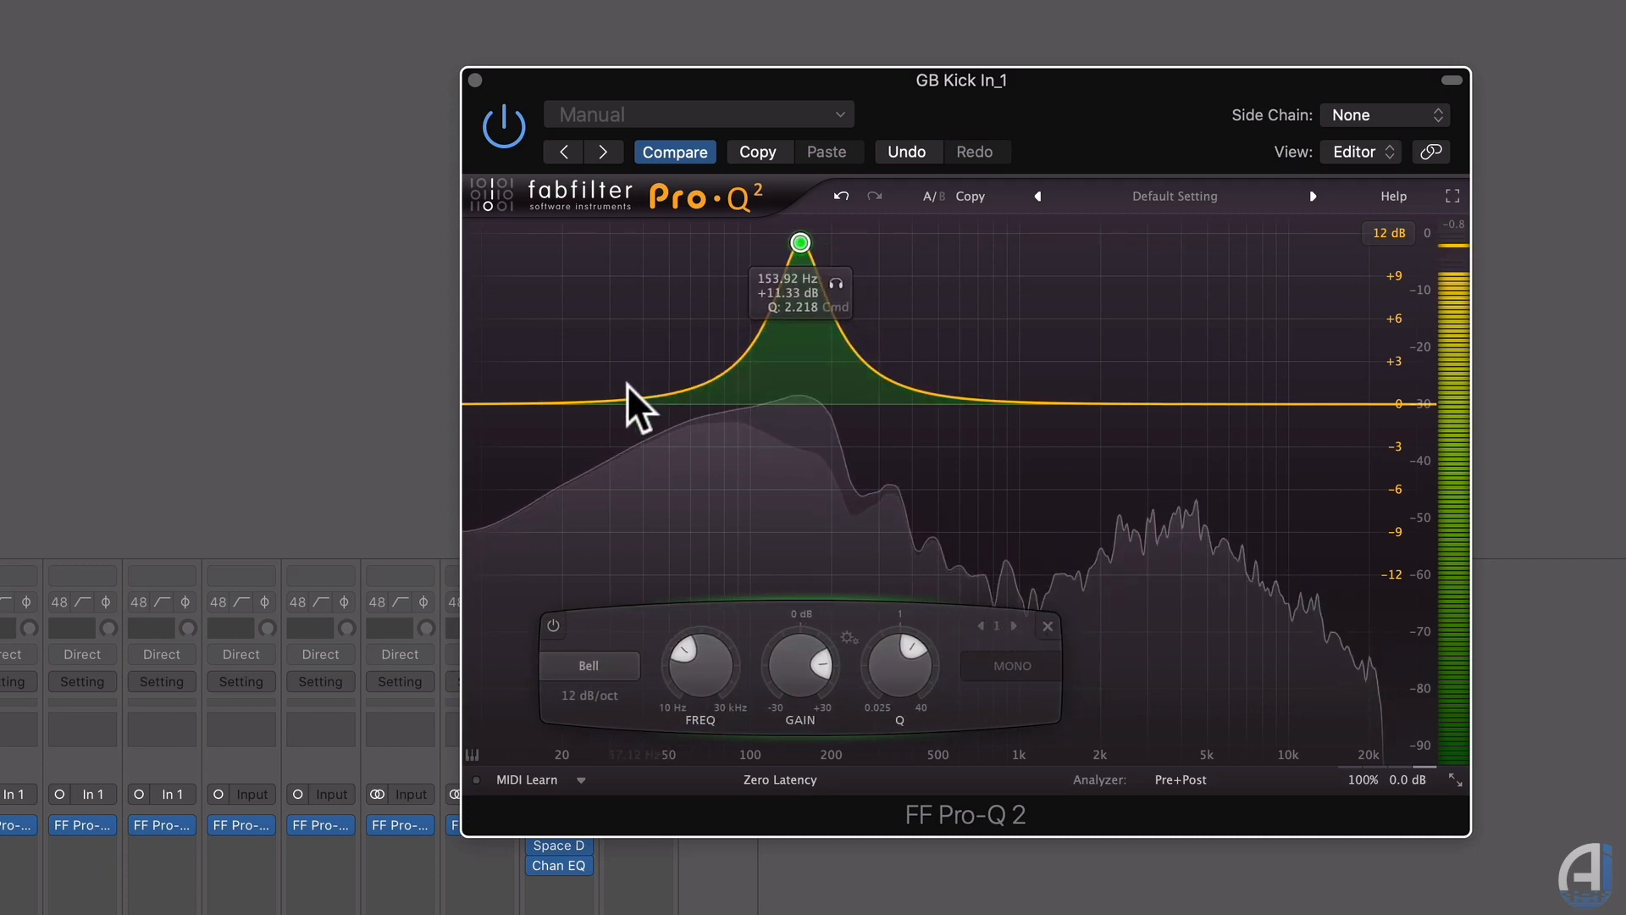
Add a low-end bell, pull the 155 Hz band into a cut, bypass both, and move one to 231 Hz.
{"action": "left_click_drag", "start_coordinate": [626, 386], "coordinate": [684, 257]}
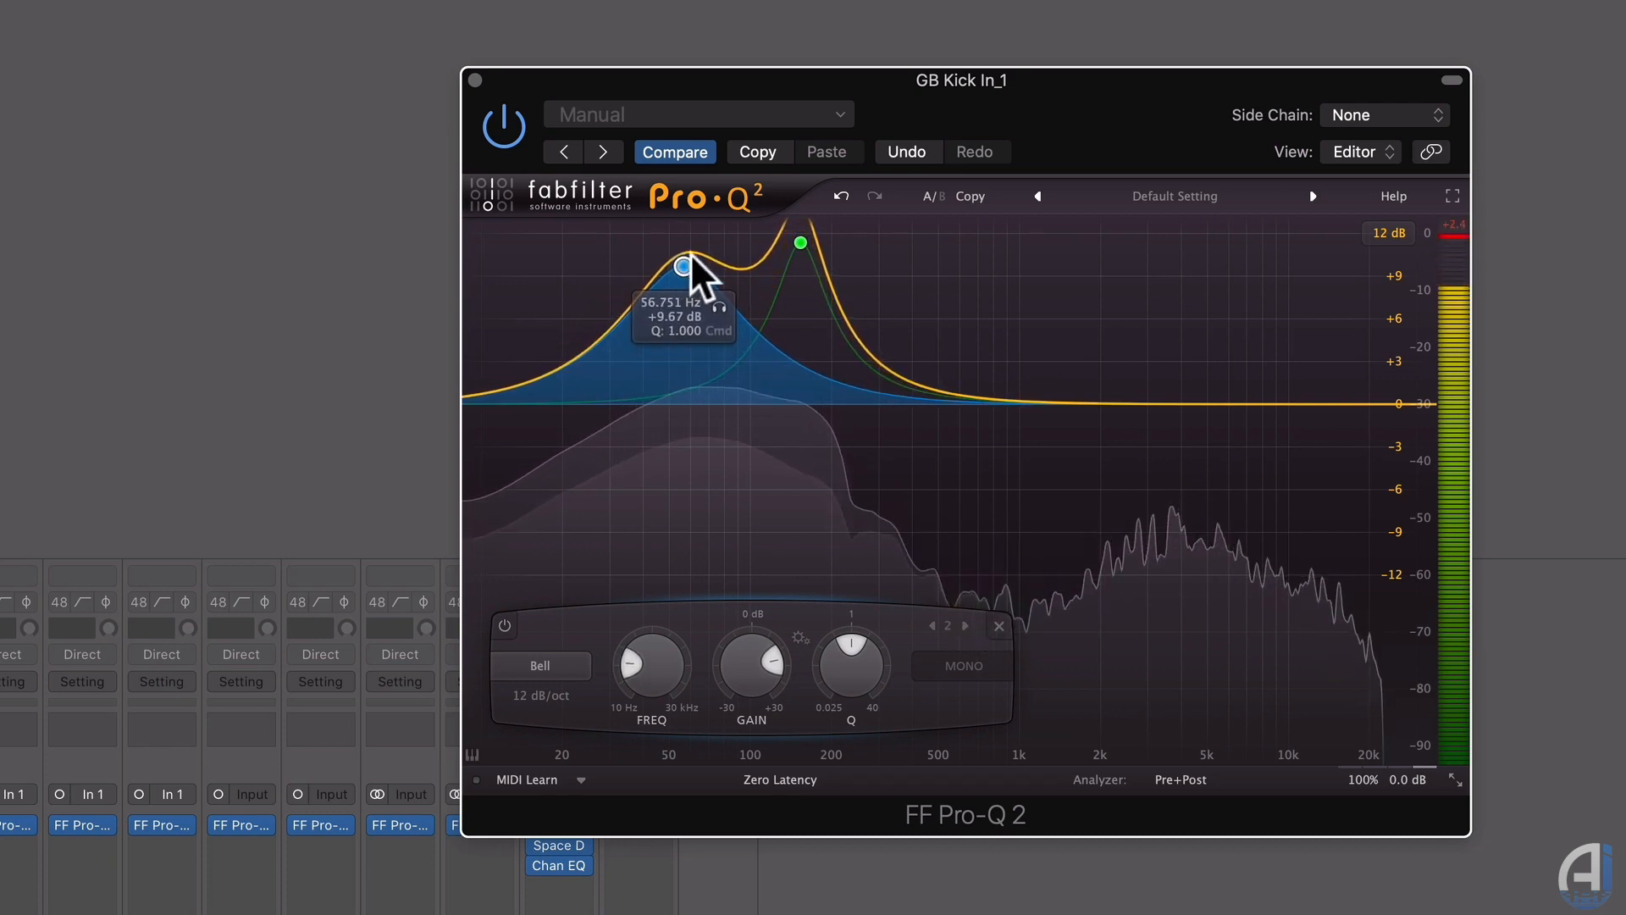
{"action": "left_click_drag", "start_coordinate": [800, 246], "coordinate": [798, 479]}
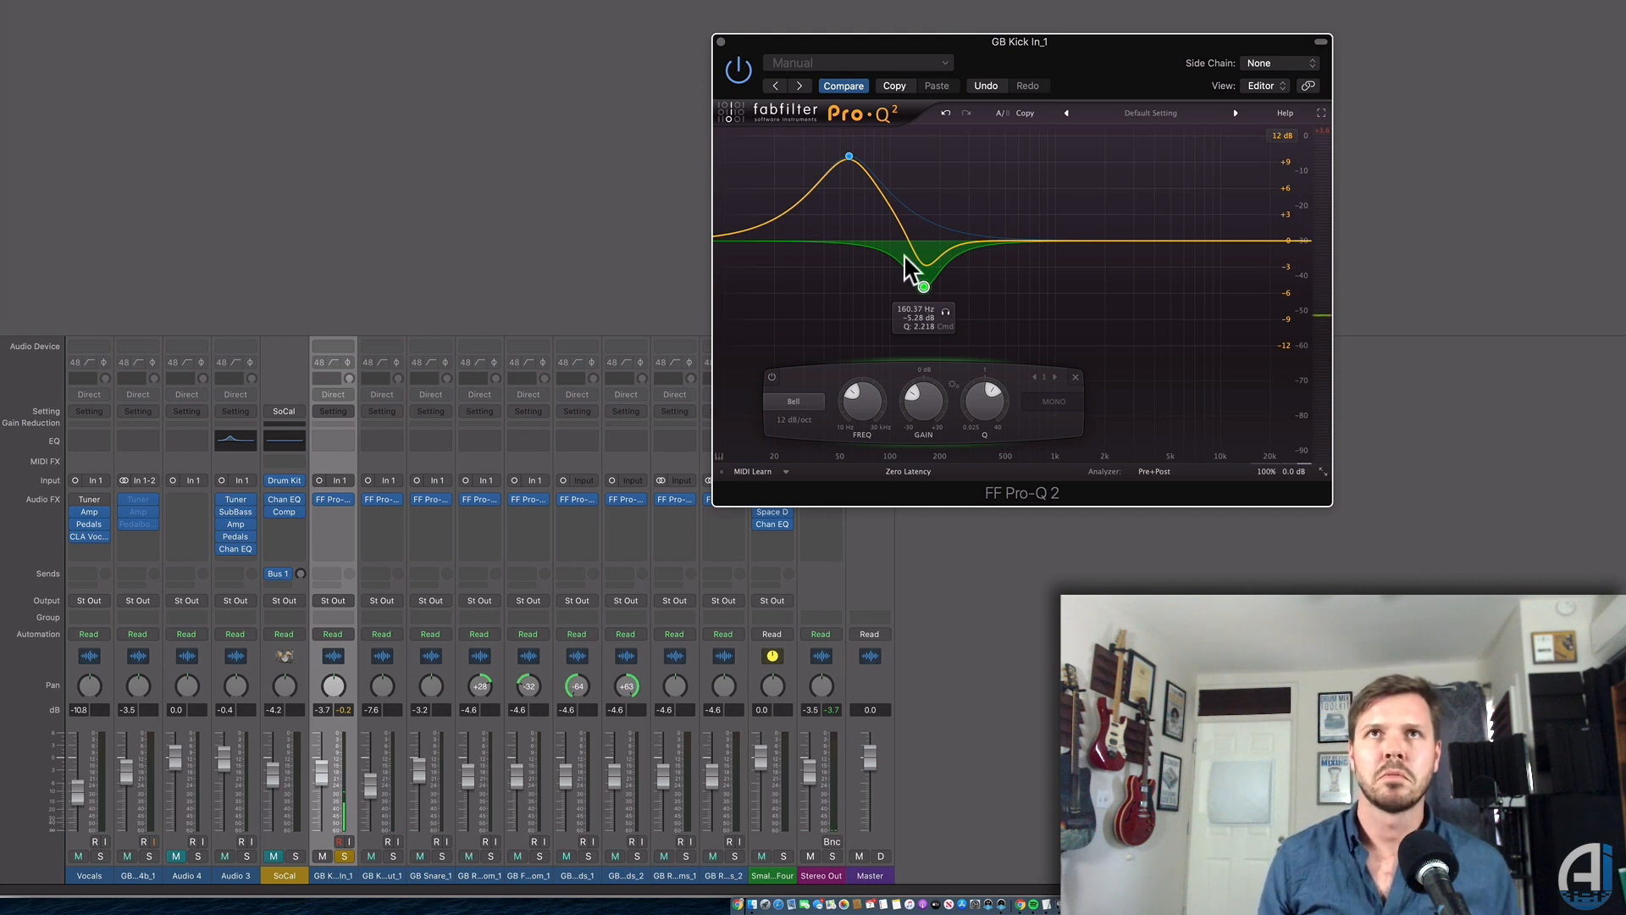
{"action": "left_click", "coordinate": [851, 156], "text": "alt"}
{"action": "left_click", "coordinate": [924, 286], "text": "alt"}
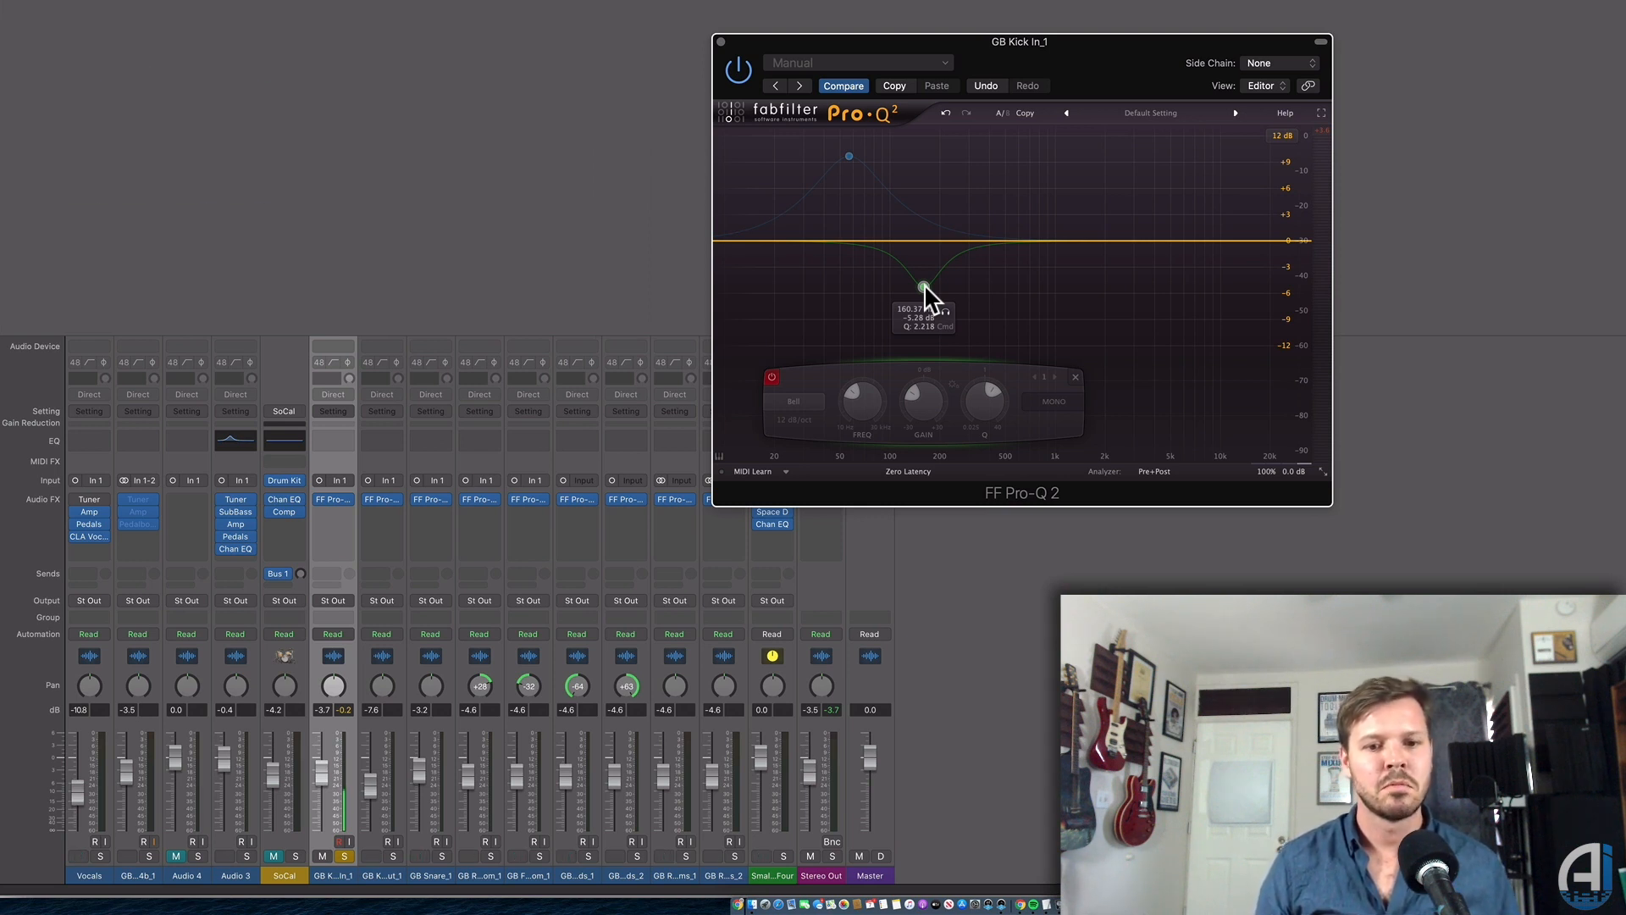
{"action": "left_click_drag", "start_coordinate": [924, 286], "coordinate": [950, 235]}
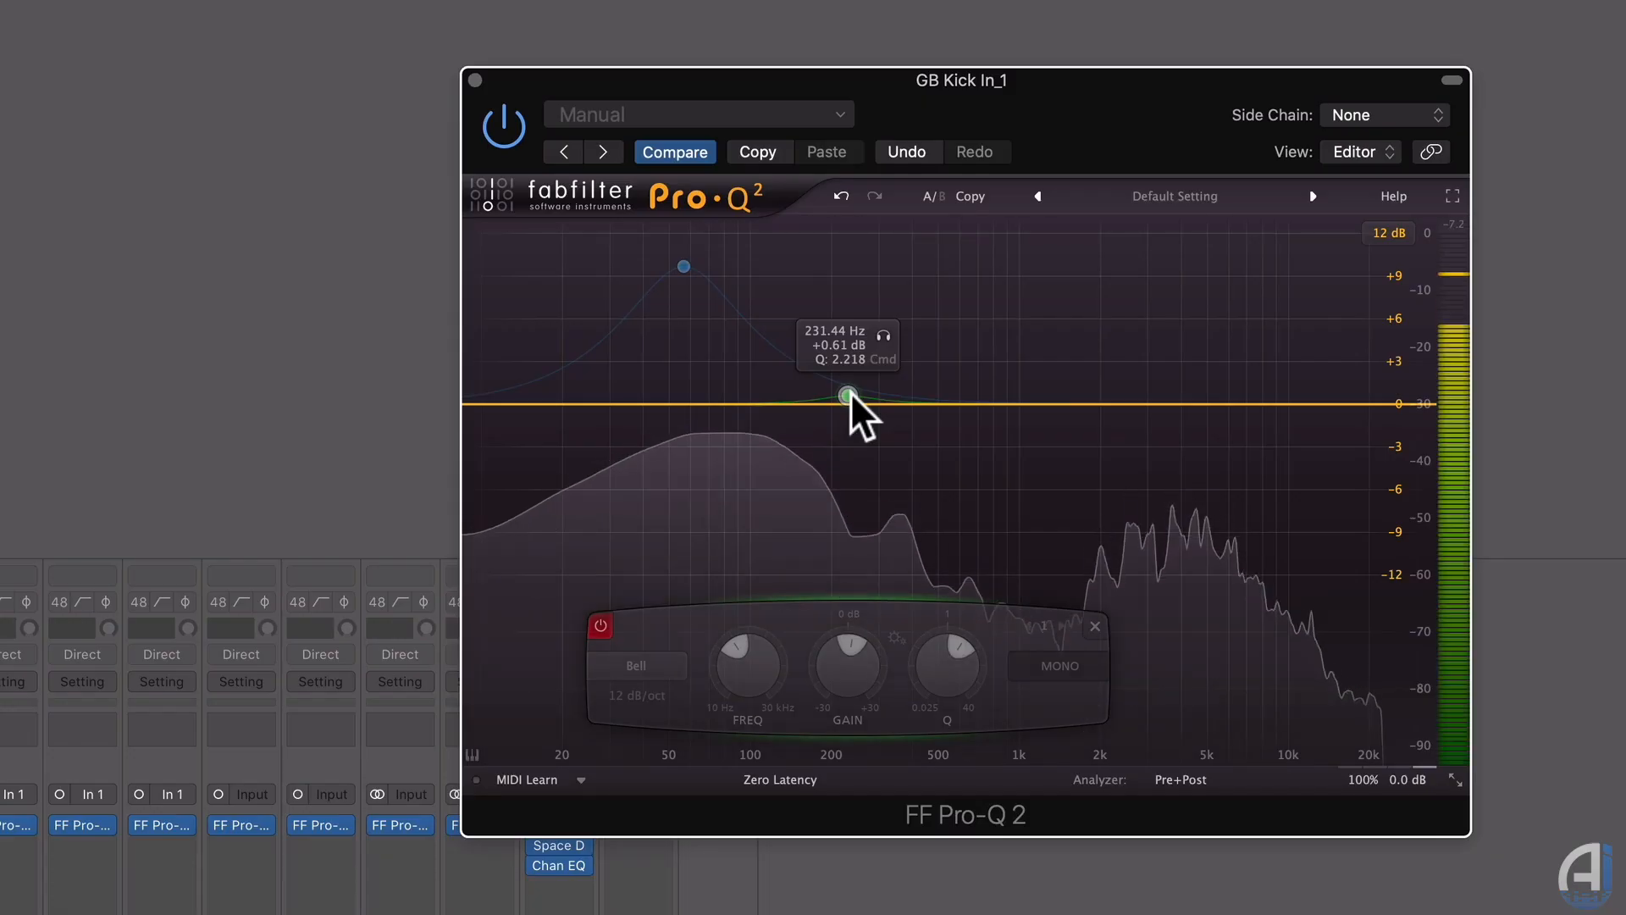
Sweep the kick's second band to 341.94 Hz at about −6.4 dB and bypass it.
{"action": "left_click_drag", "start_coordinate": [951, 236], "coordinate": [956, 209]}
{"action": "left_click_drag", "start_coordinate": [858, 353], "coordinate": [894, 492]}
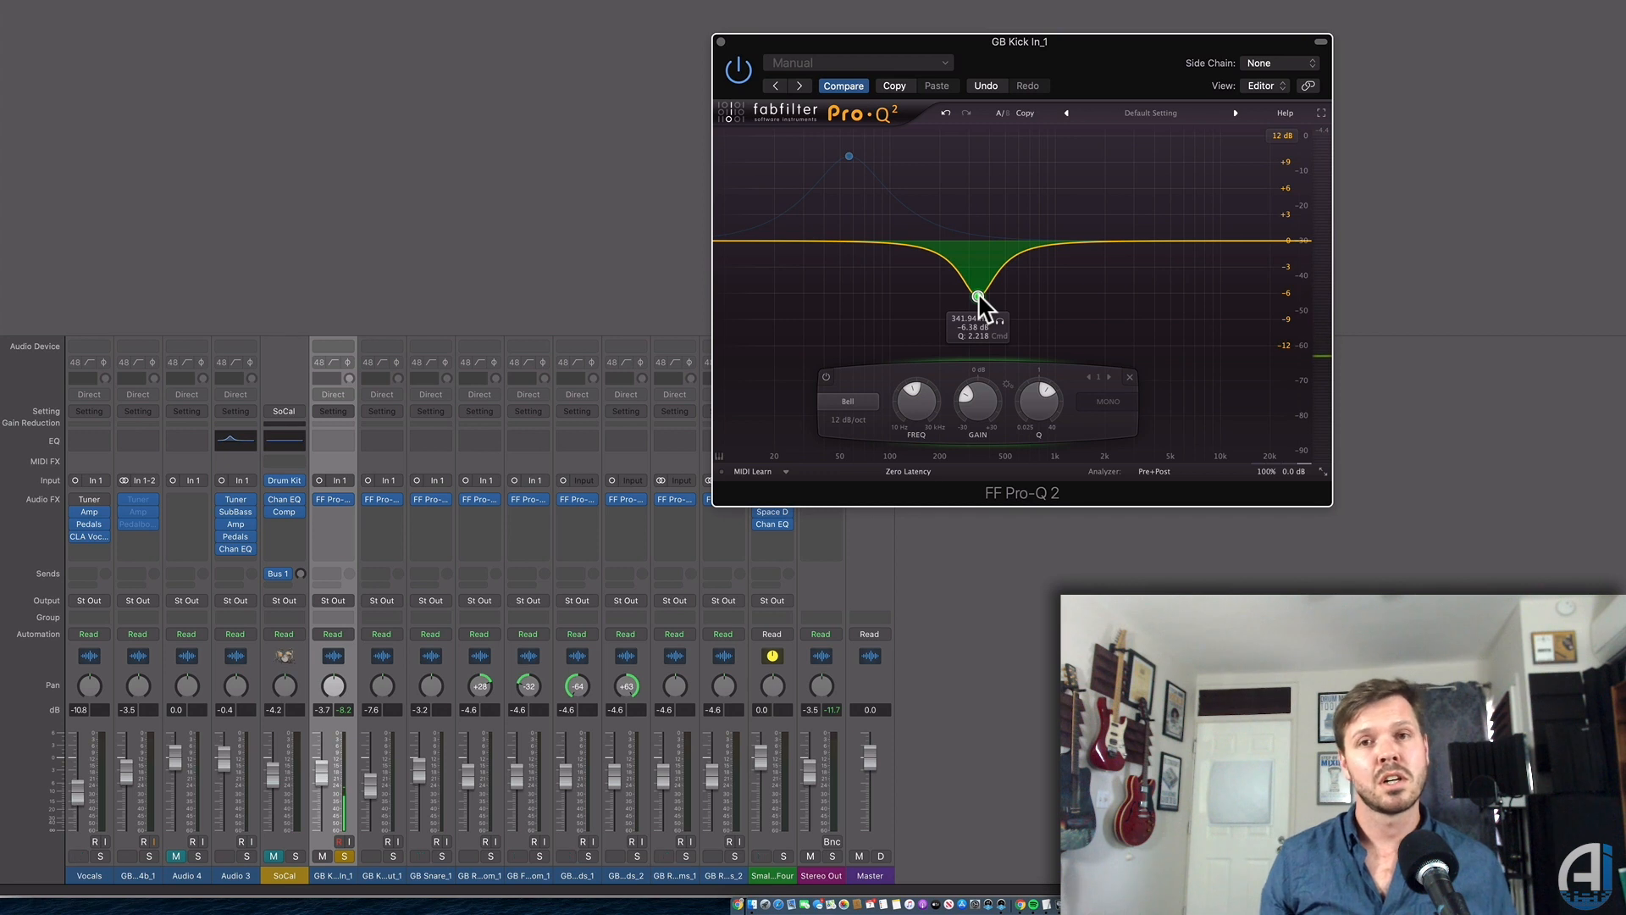
{"action": "left_click", "coordinate": [977, 295], "text": "alt"}
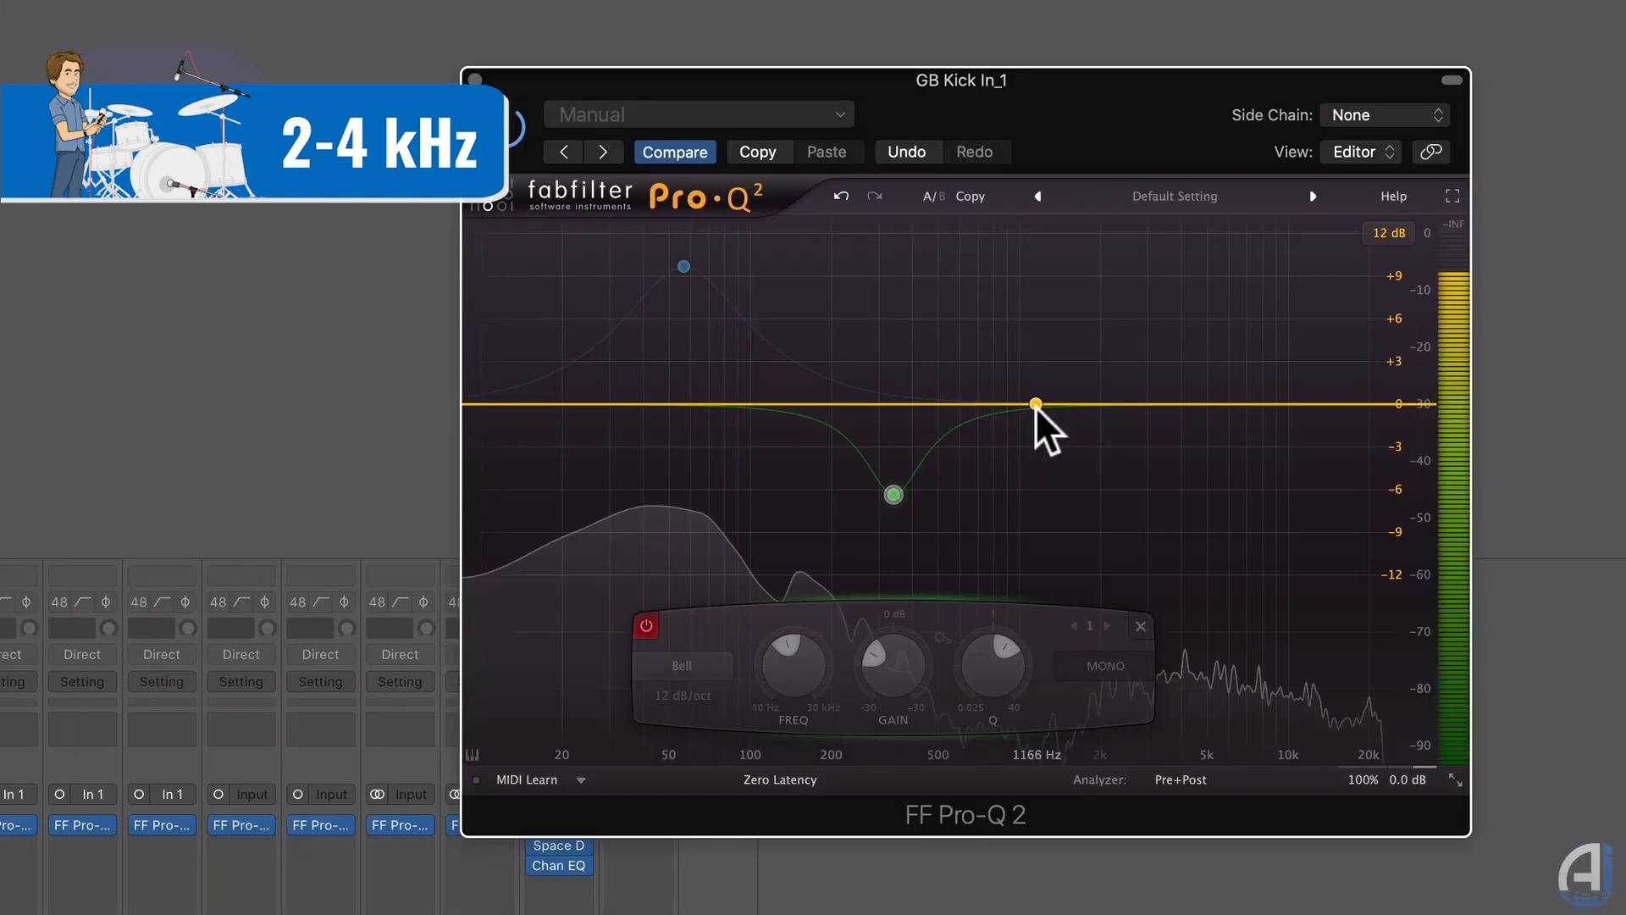
Add a +5.6 dB bell at 2.66 kHz, A/B it, and add a high cut near 11 kHz.
{"action": "left_click_drag", "start_coordinate": [1066, 241], "coordinate": [1100, 203]}
{"action": "left_click_drag", "start_coordinate": [1095, 343], "coordinate": [1130, 334]}
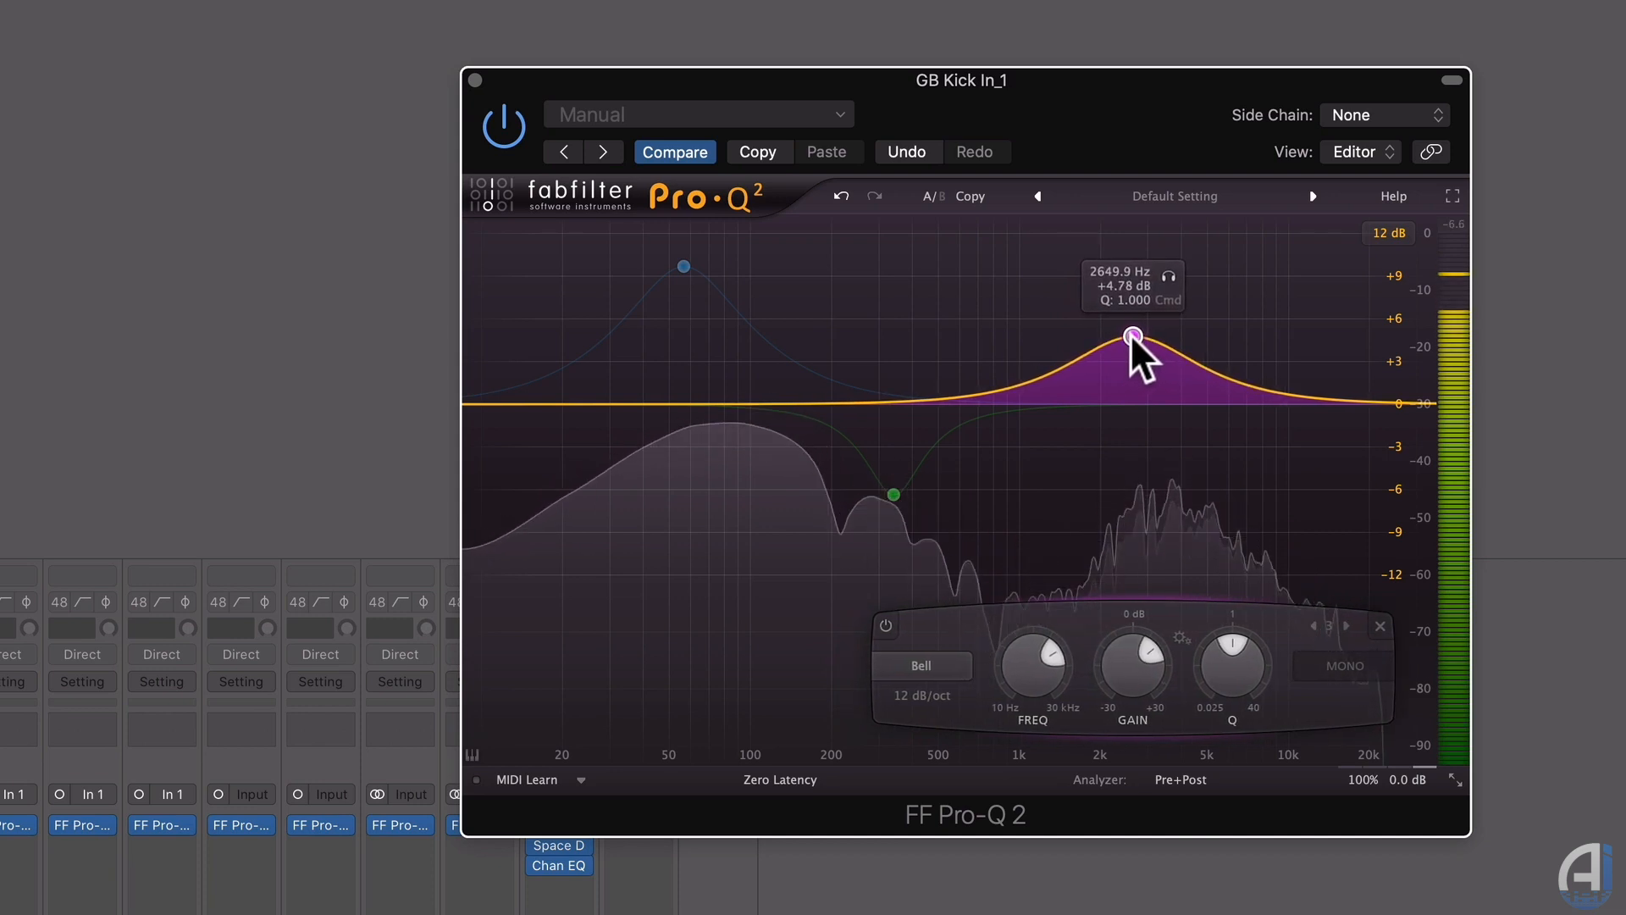
{"action": "double_click", "coordinate": [1130, 334]}
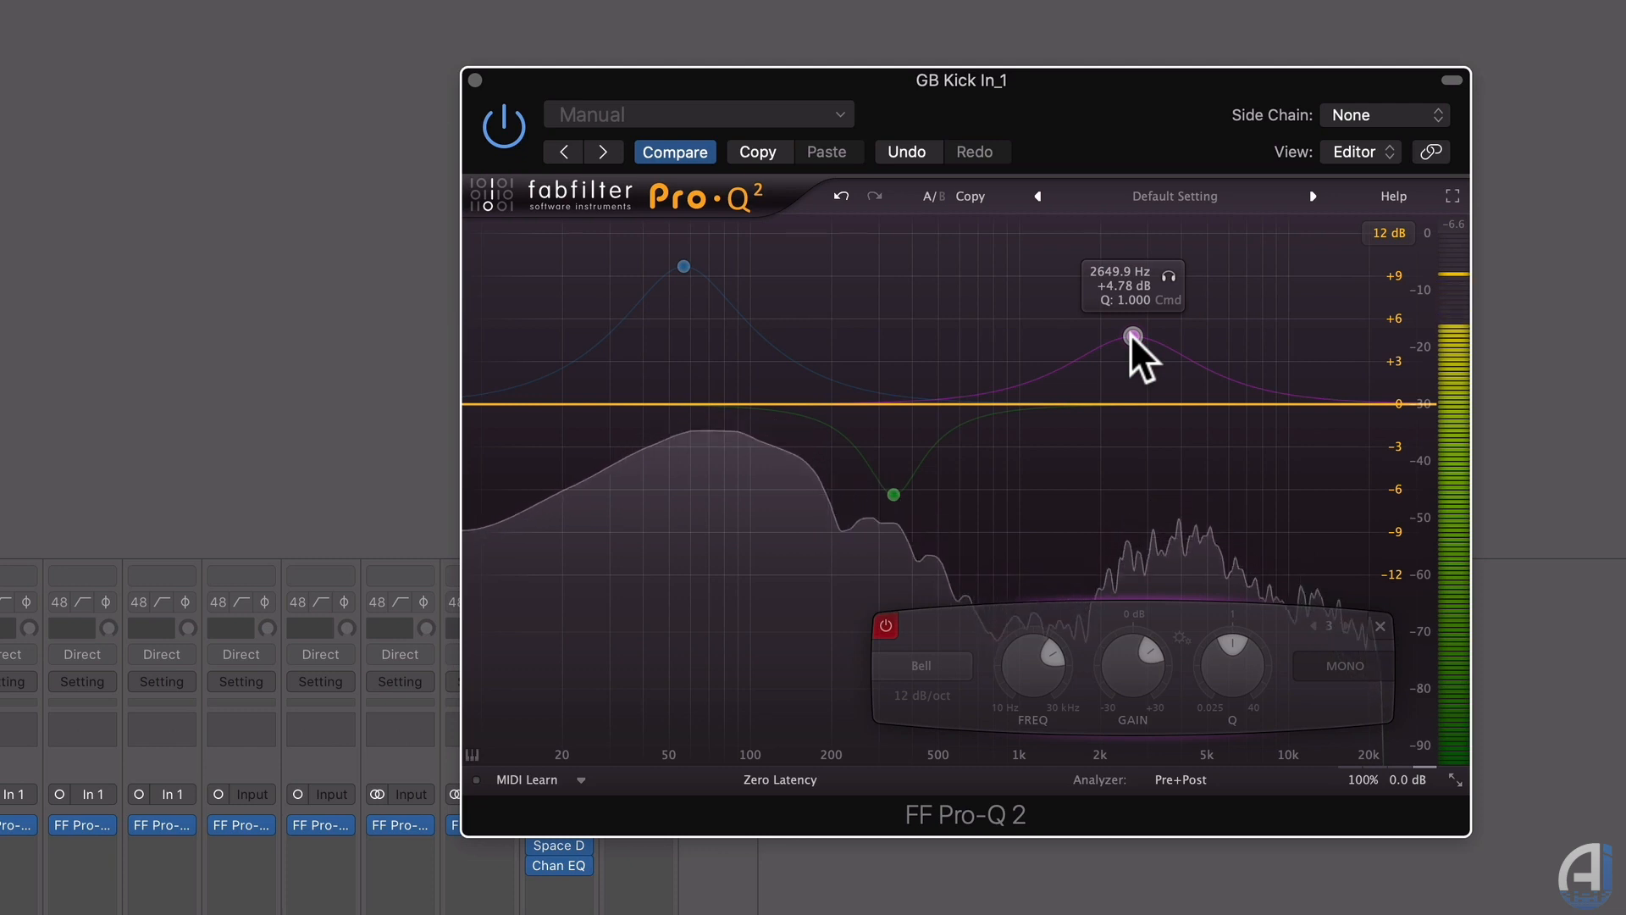
{"action": "double_click", "coordinate": [1130, 334]}
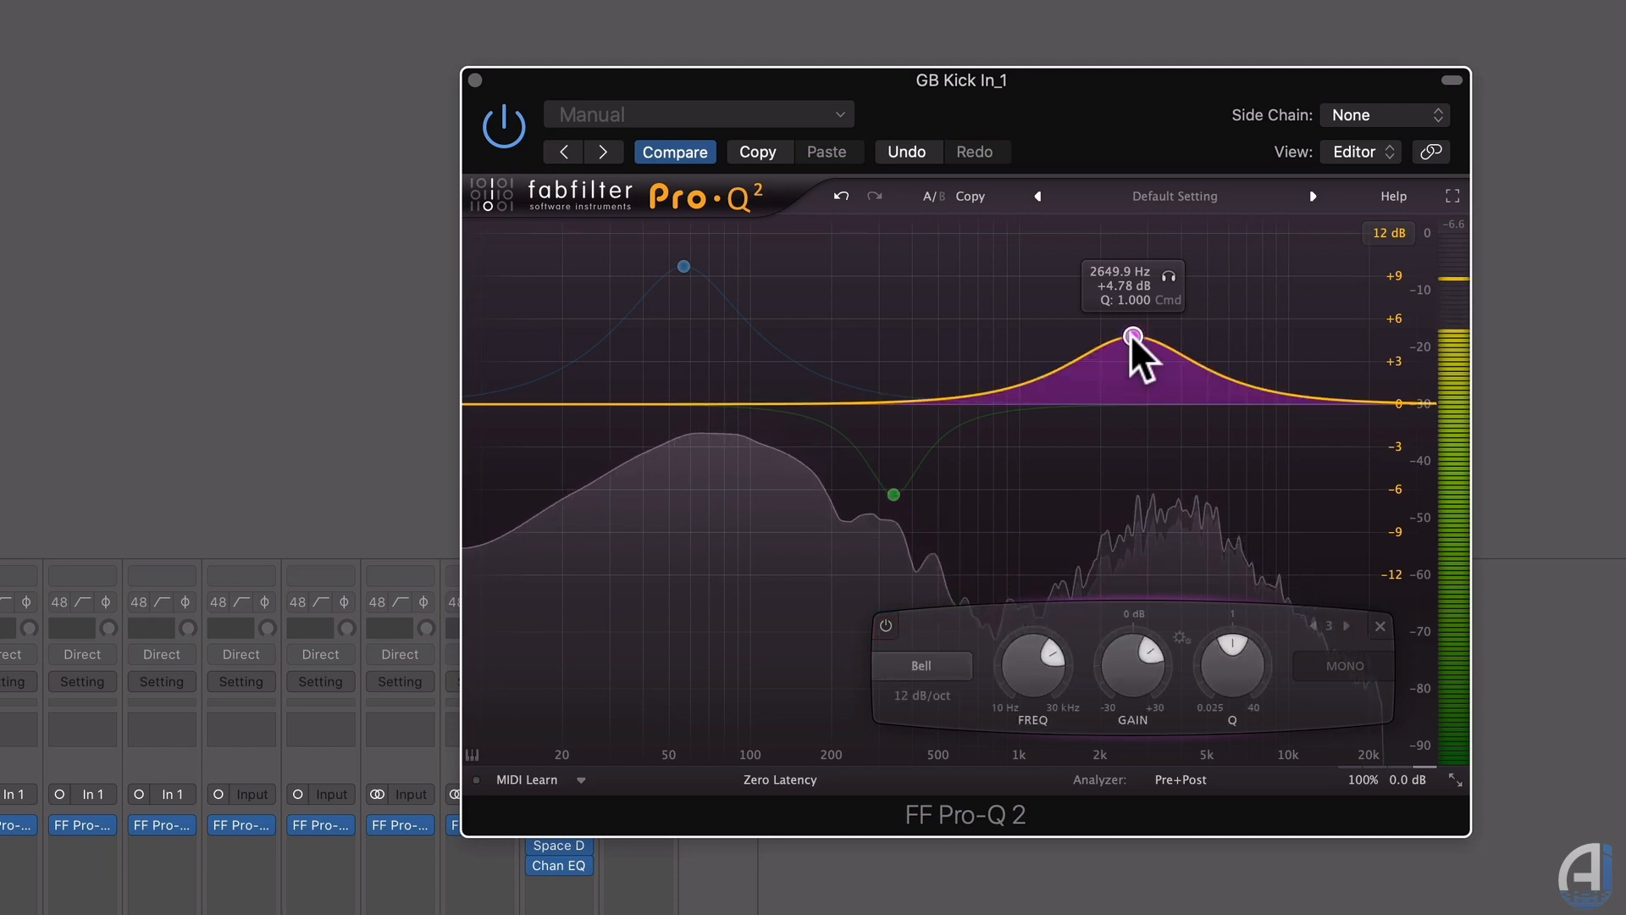
{"action": "left_click_drag", "start_coordinate": [1130, 333], "coordinate": [1129, 321]}
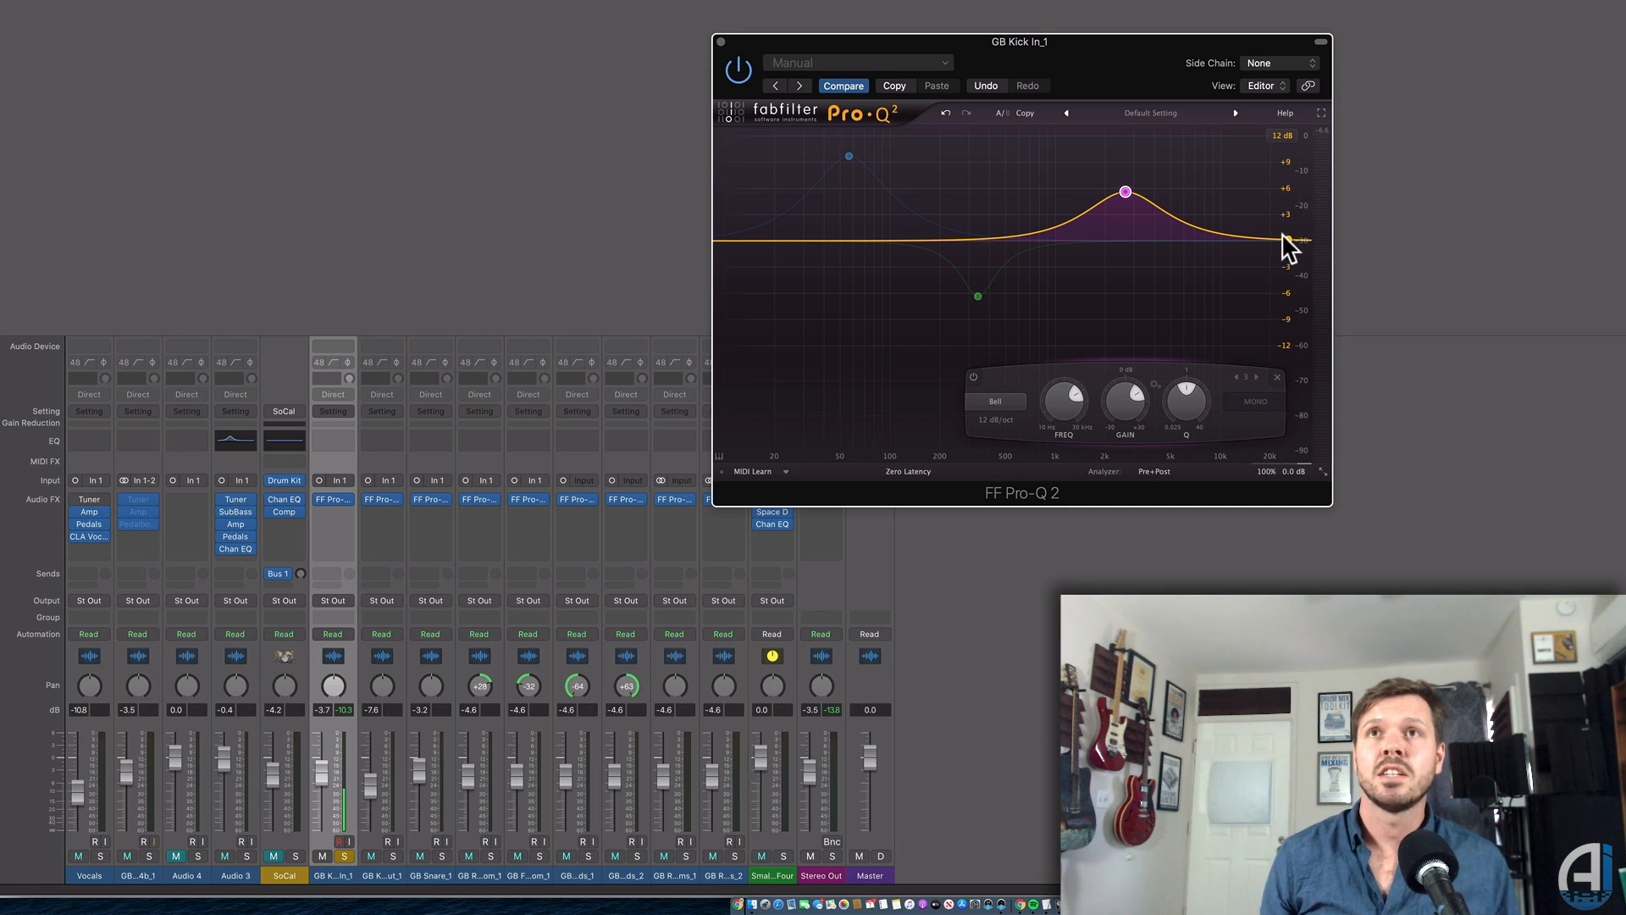
{"action": "left_click_drag", "start_coordinate": [1305, 239], "coordinate": [1223, 238]}
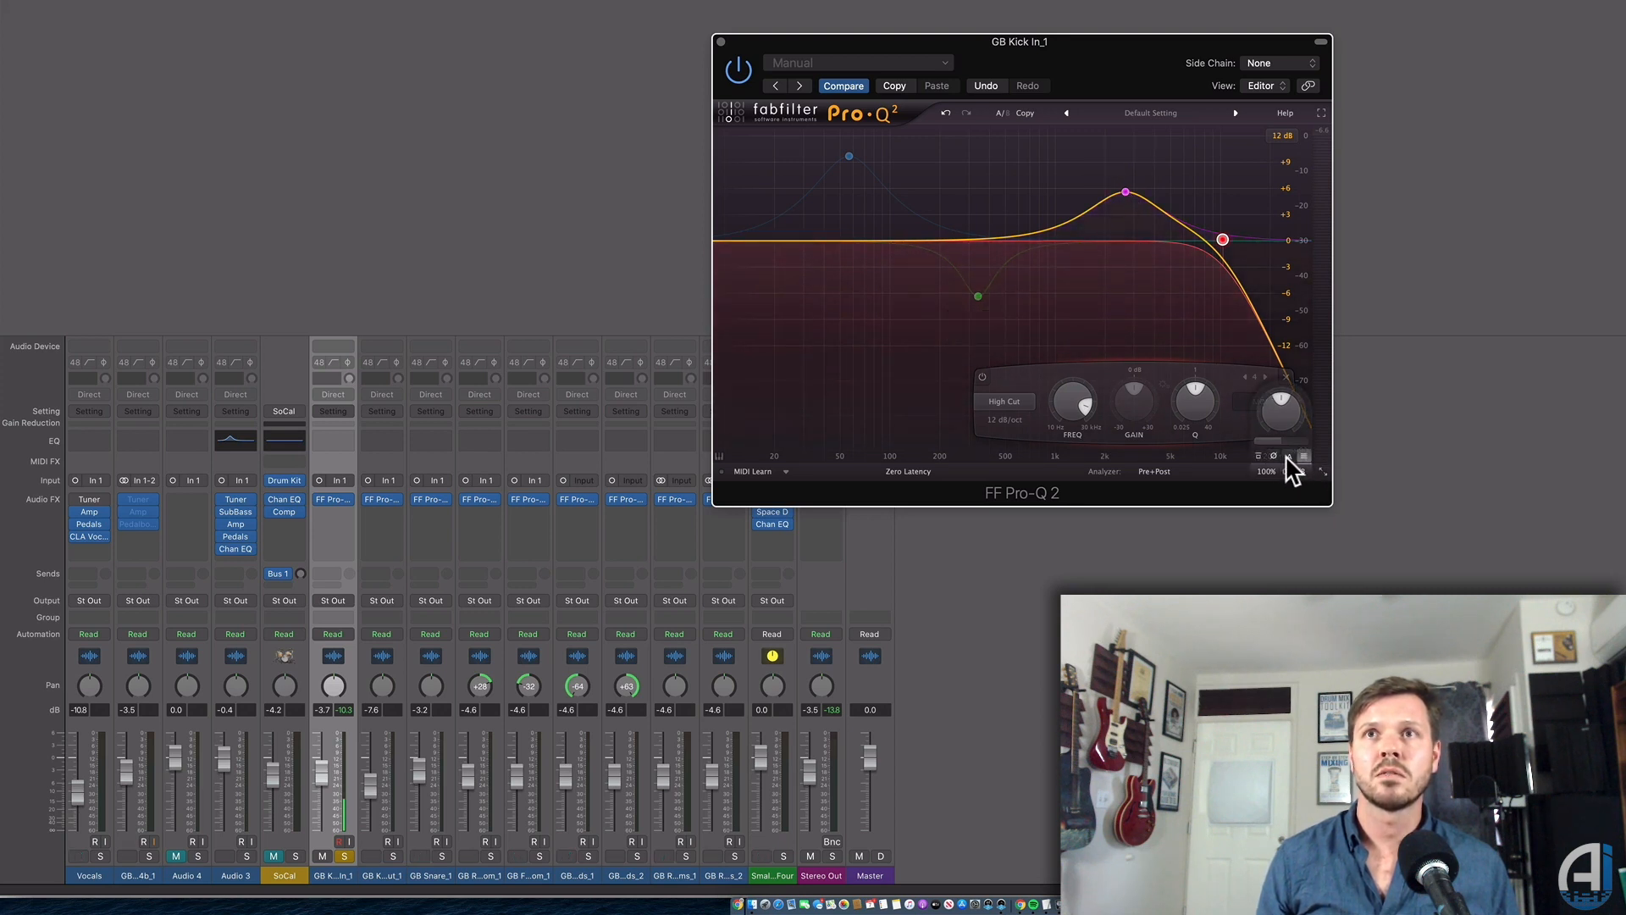
Re-enable the low boost and 342 Hz cut, add a 189 Hz −5.5 dB Q 4.76 cut, then bypass the EQ.
{"action": "left_click", "coordinate": [977, 297], "text": "alt"}
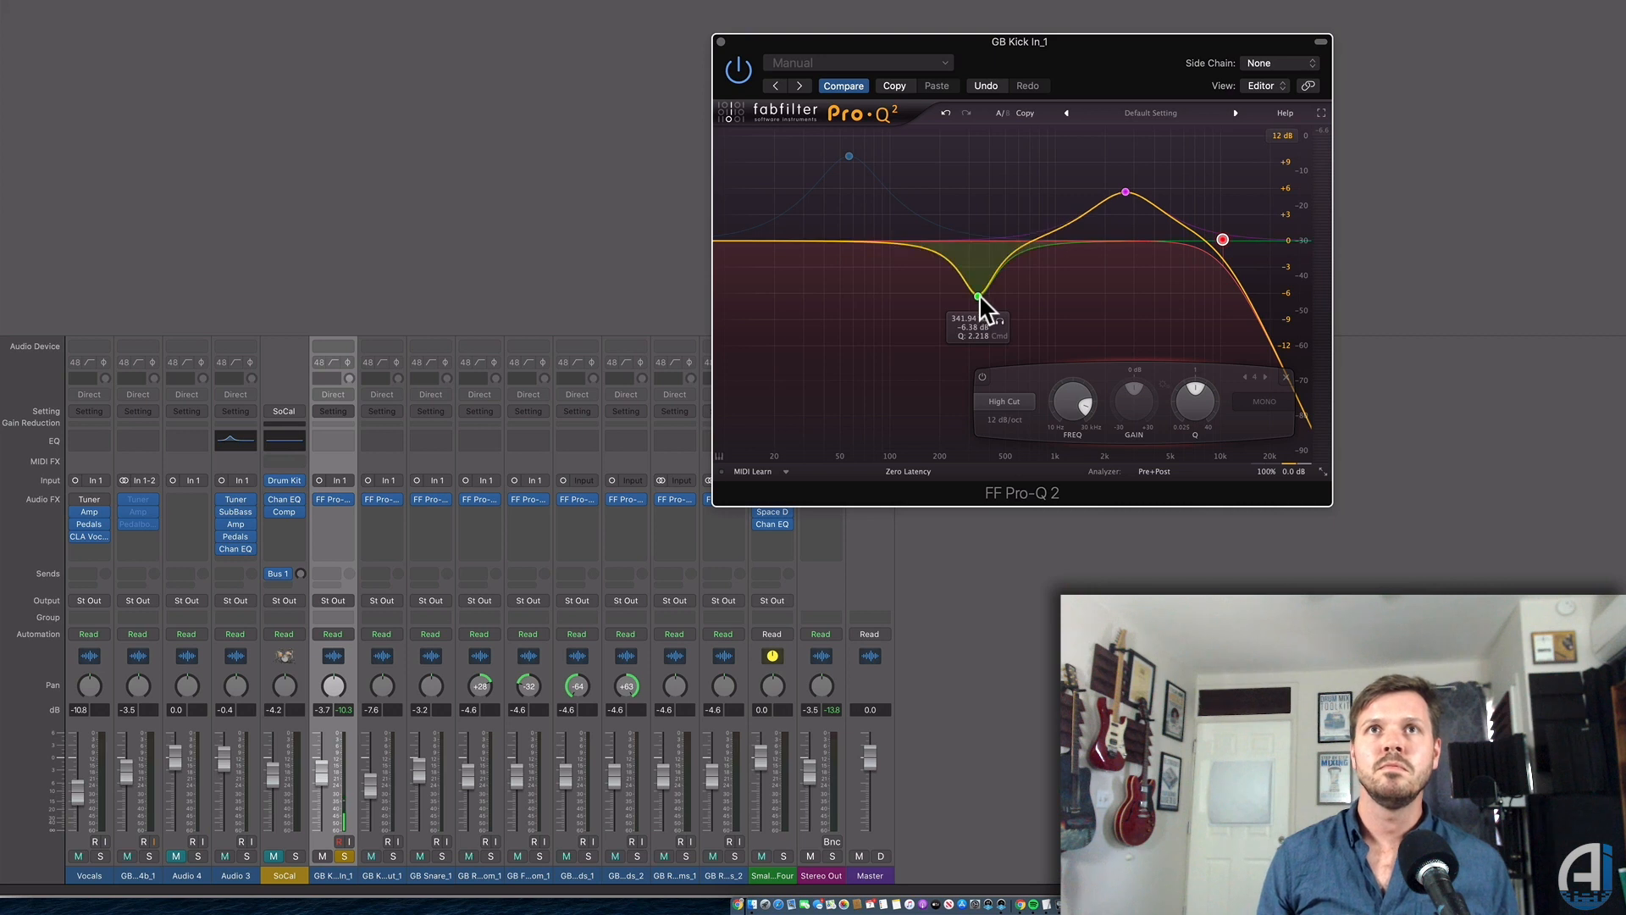
{"action": "left_click", "coordinate": [847, 151], "text": "alt"}
{"action": "left_click", "coordinate": [922, 186]}
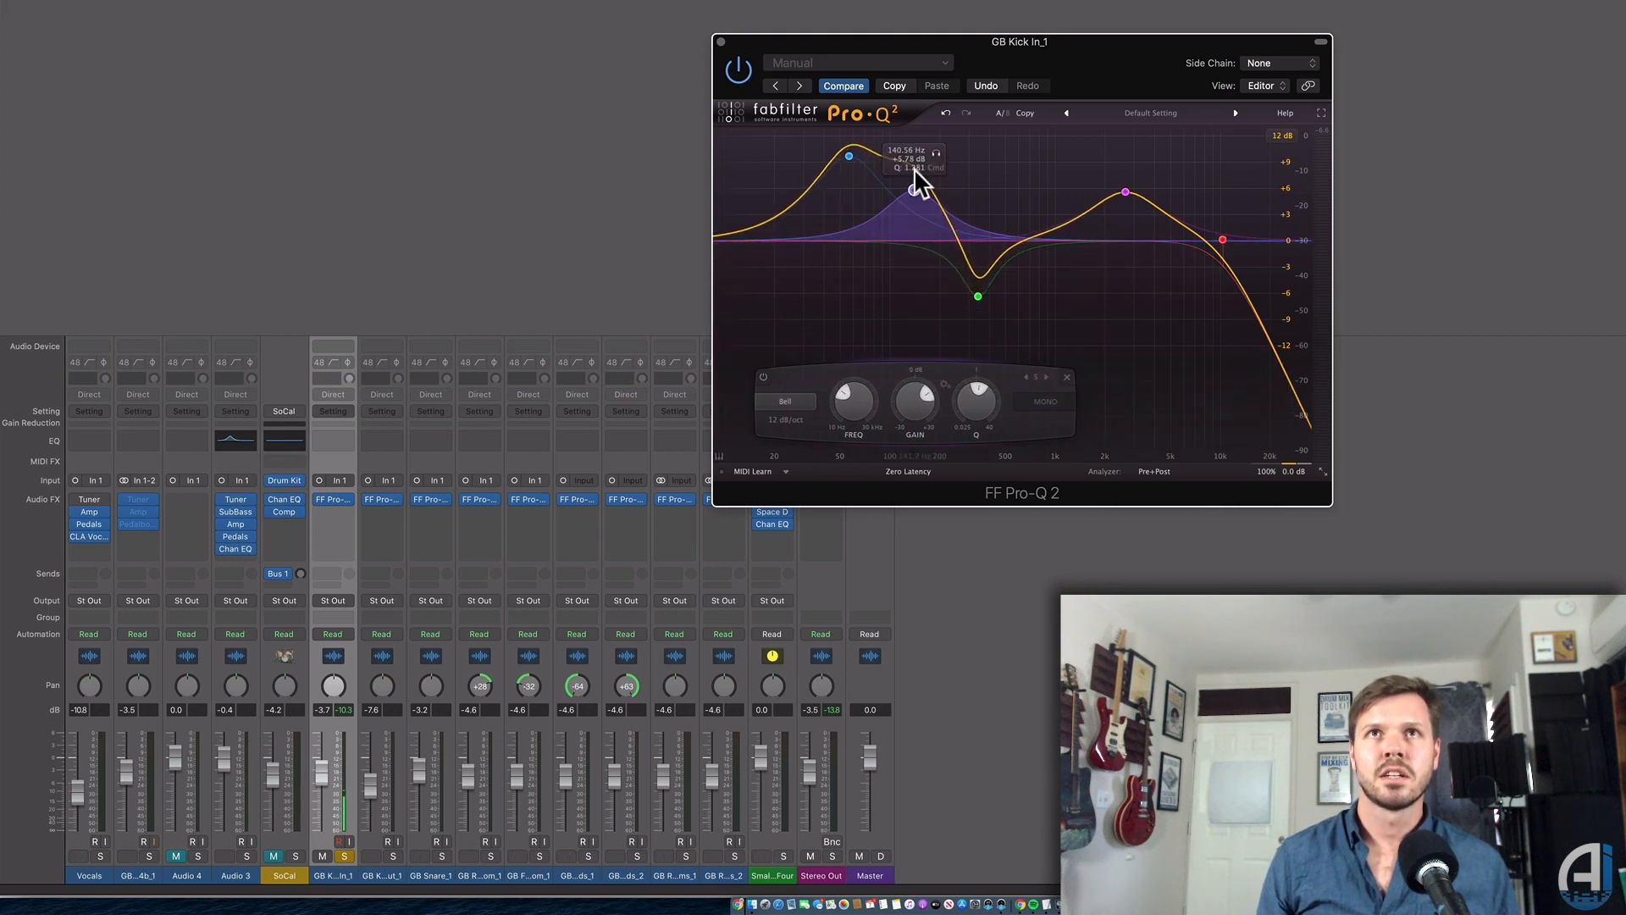
{"action": "left_click_drag", "start_coordinate": [924, 167], "coordinate": [935, 267]}
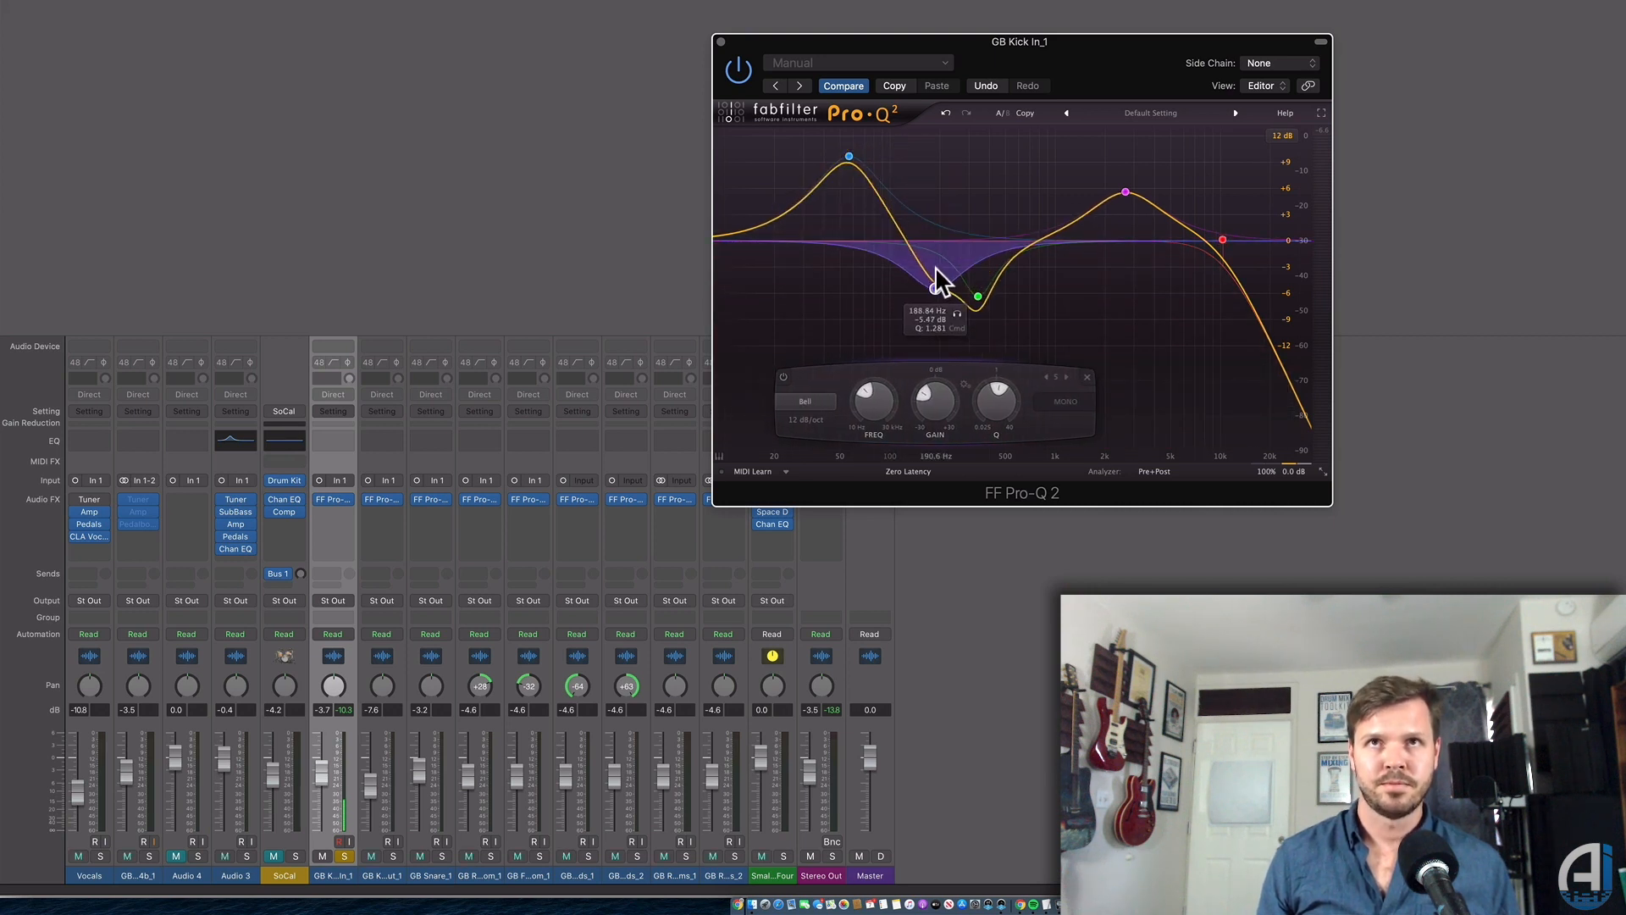
{"action": "scroll", "coordinate": [936, 271], "scroll_direction": "up", "scroll_amount": 5}
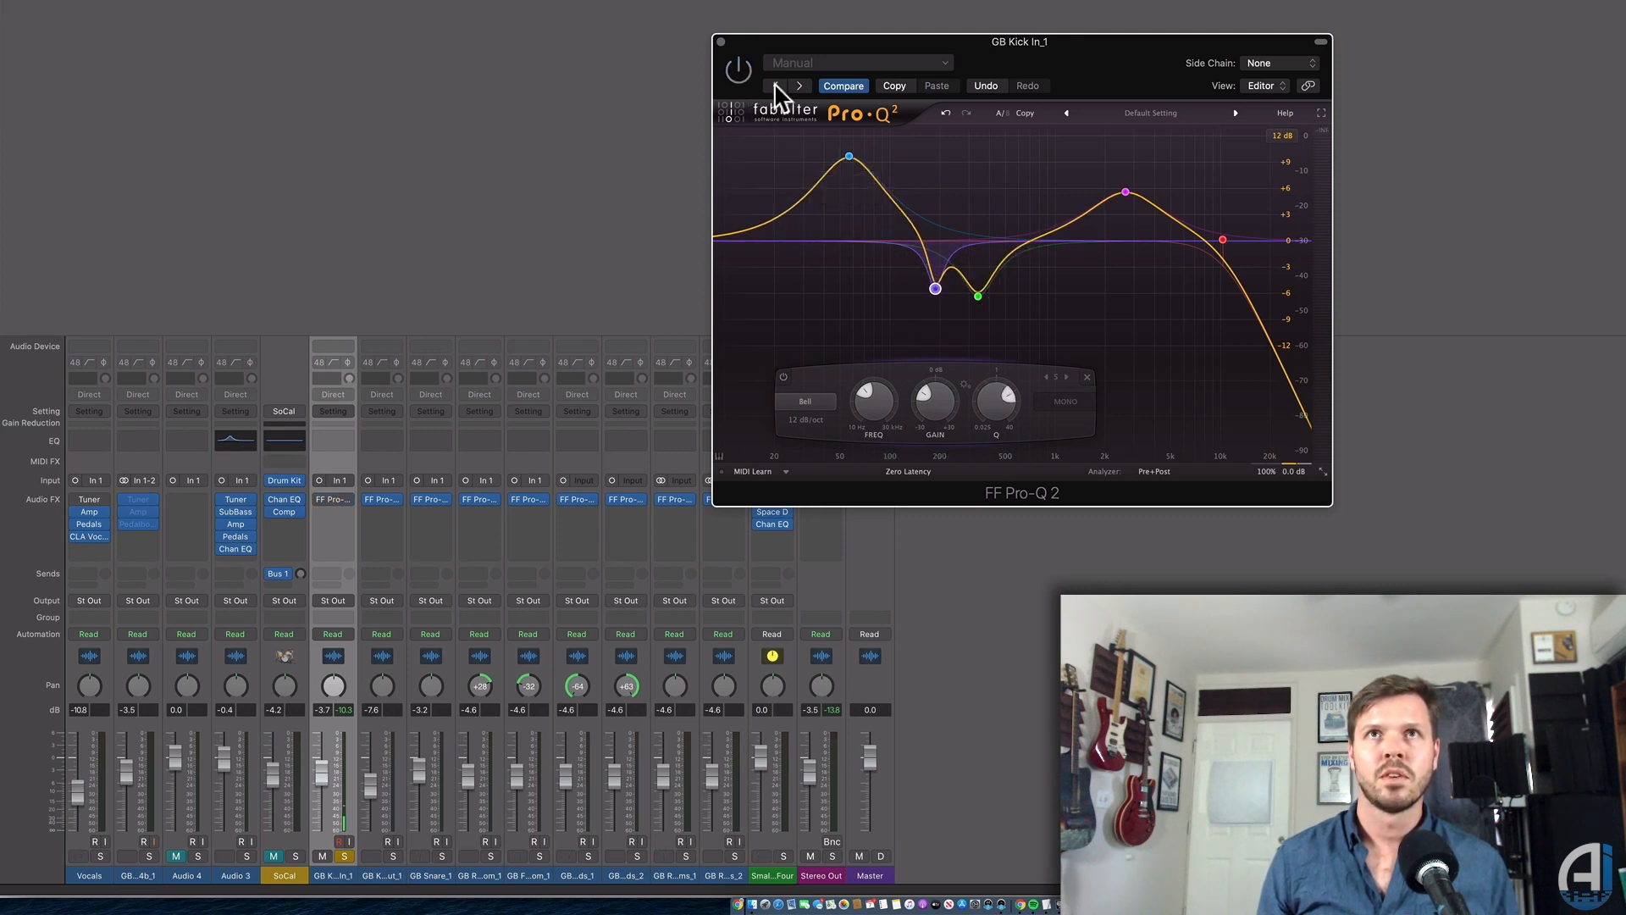
{"action": "left_click_drag", "start_coordinate": [1050, 59], "coordinate": [1068, 49]}
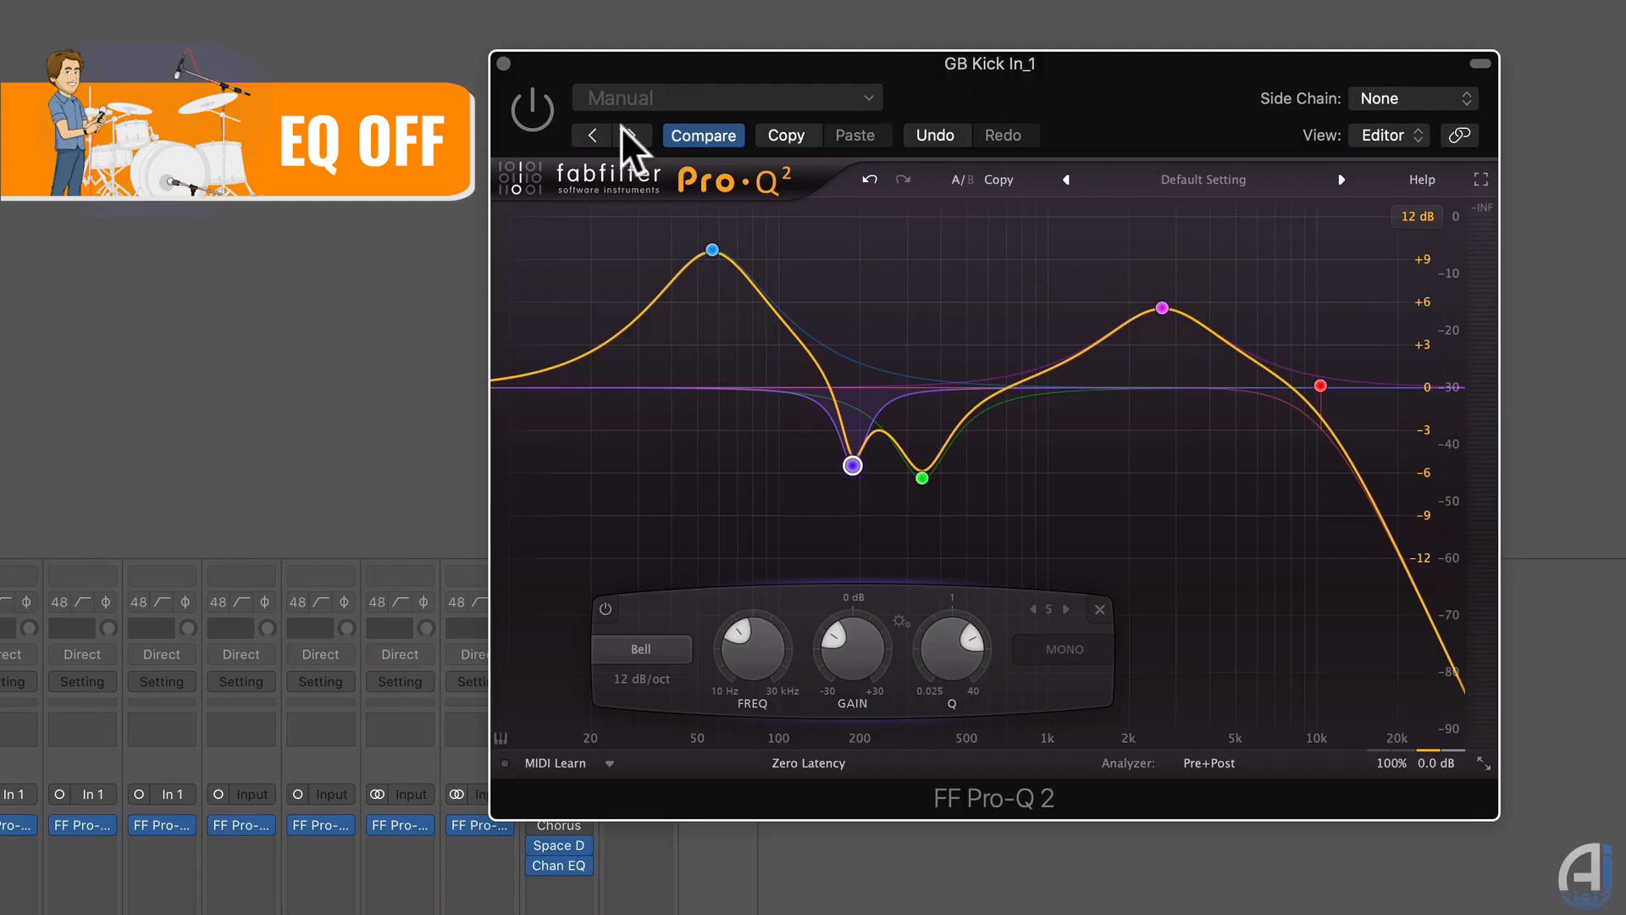
Switch the kick's Pro-Q 2 back on.
{"action": "left_click", "coordinate": [535, 114]}
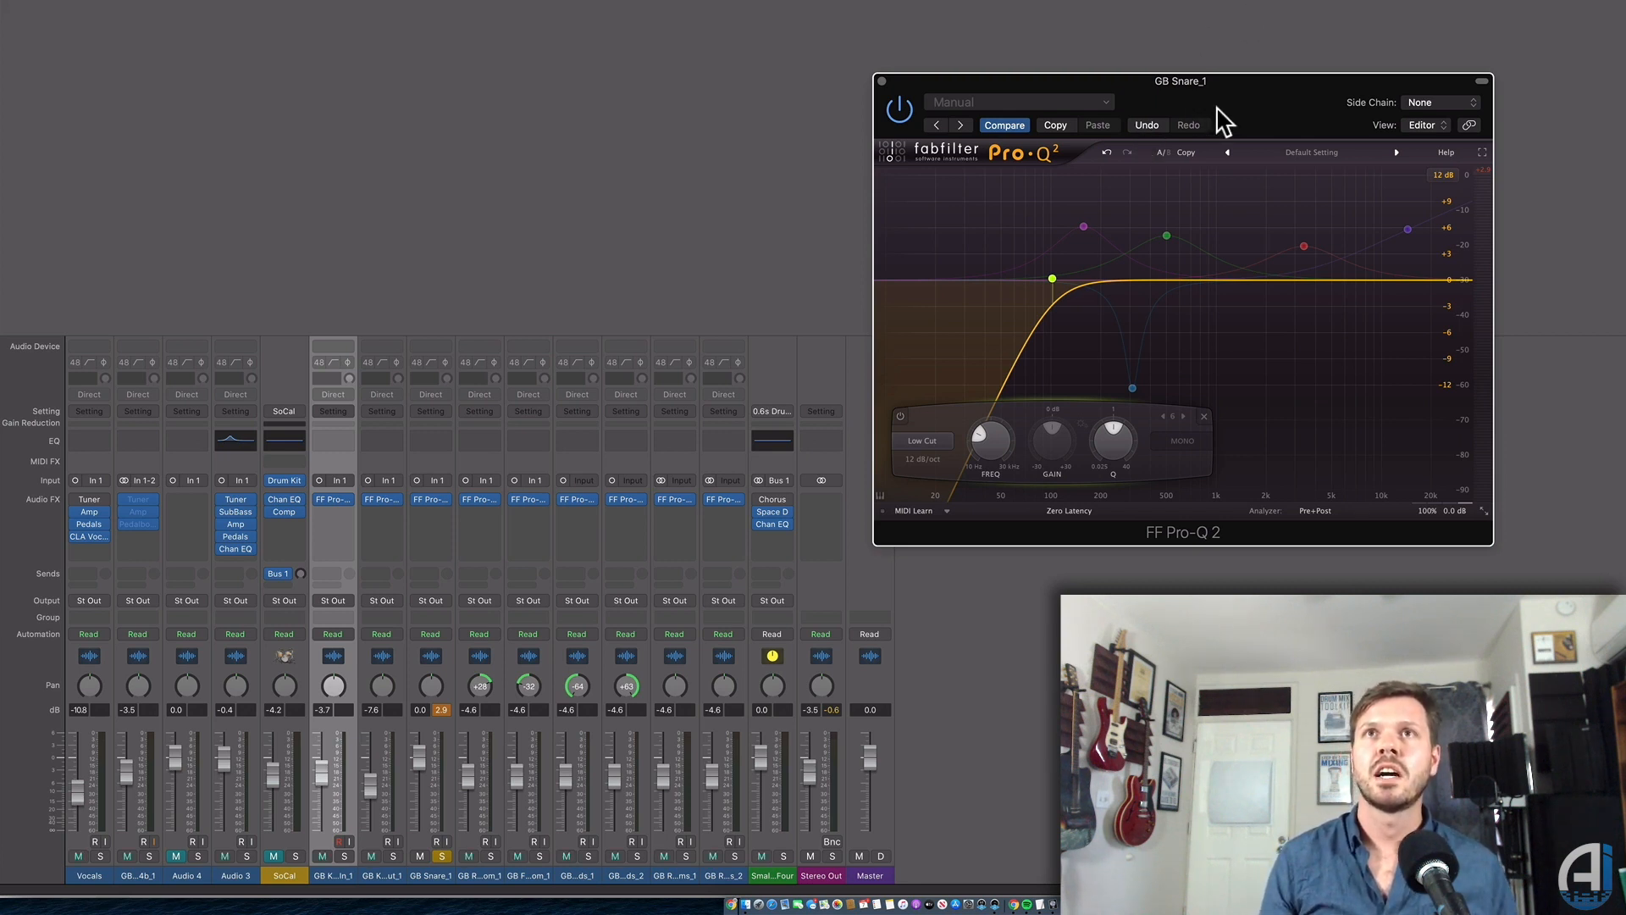
{"action": "left_click_drag", "start_coordinate": [1220, 110], "coordinate": [1108, 100]}
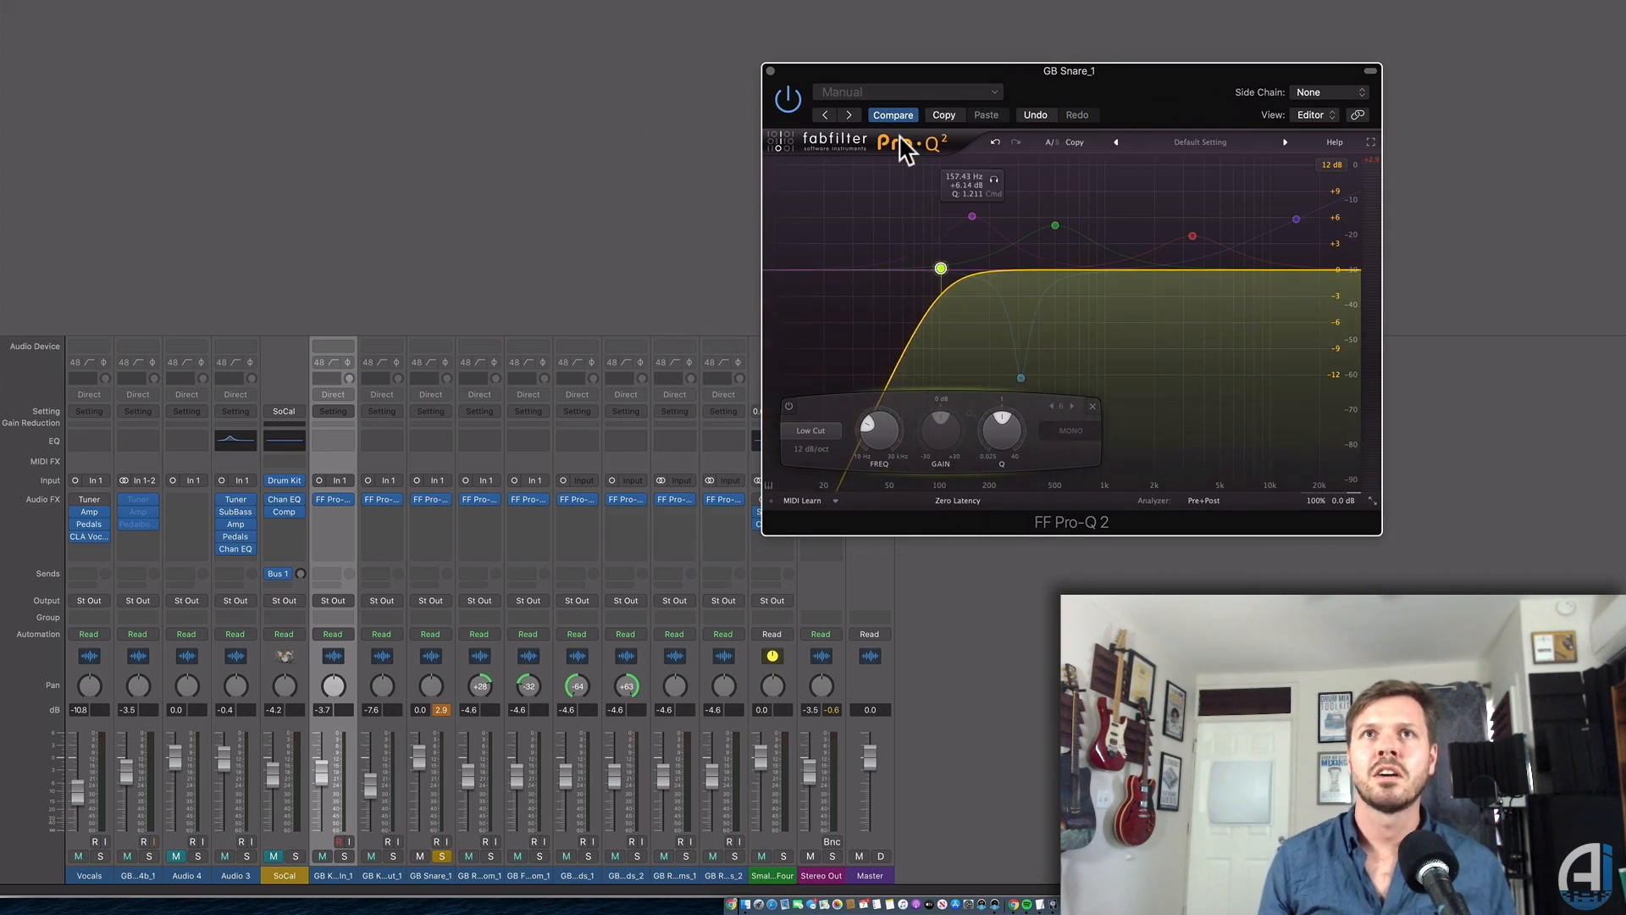
{"action": "left_click_drag", "start_coordinate": [943, 271], "coordinate": [937, 271]}
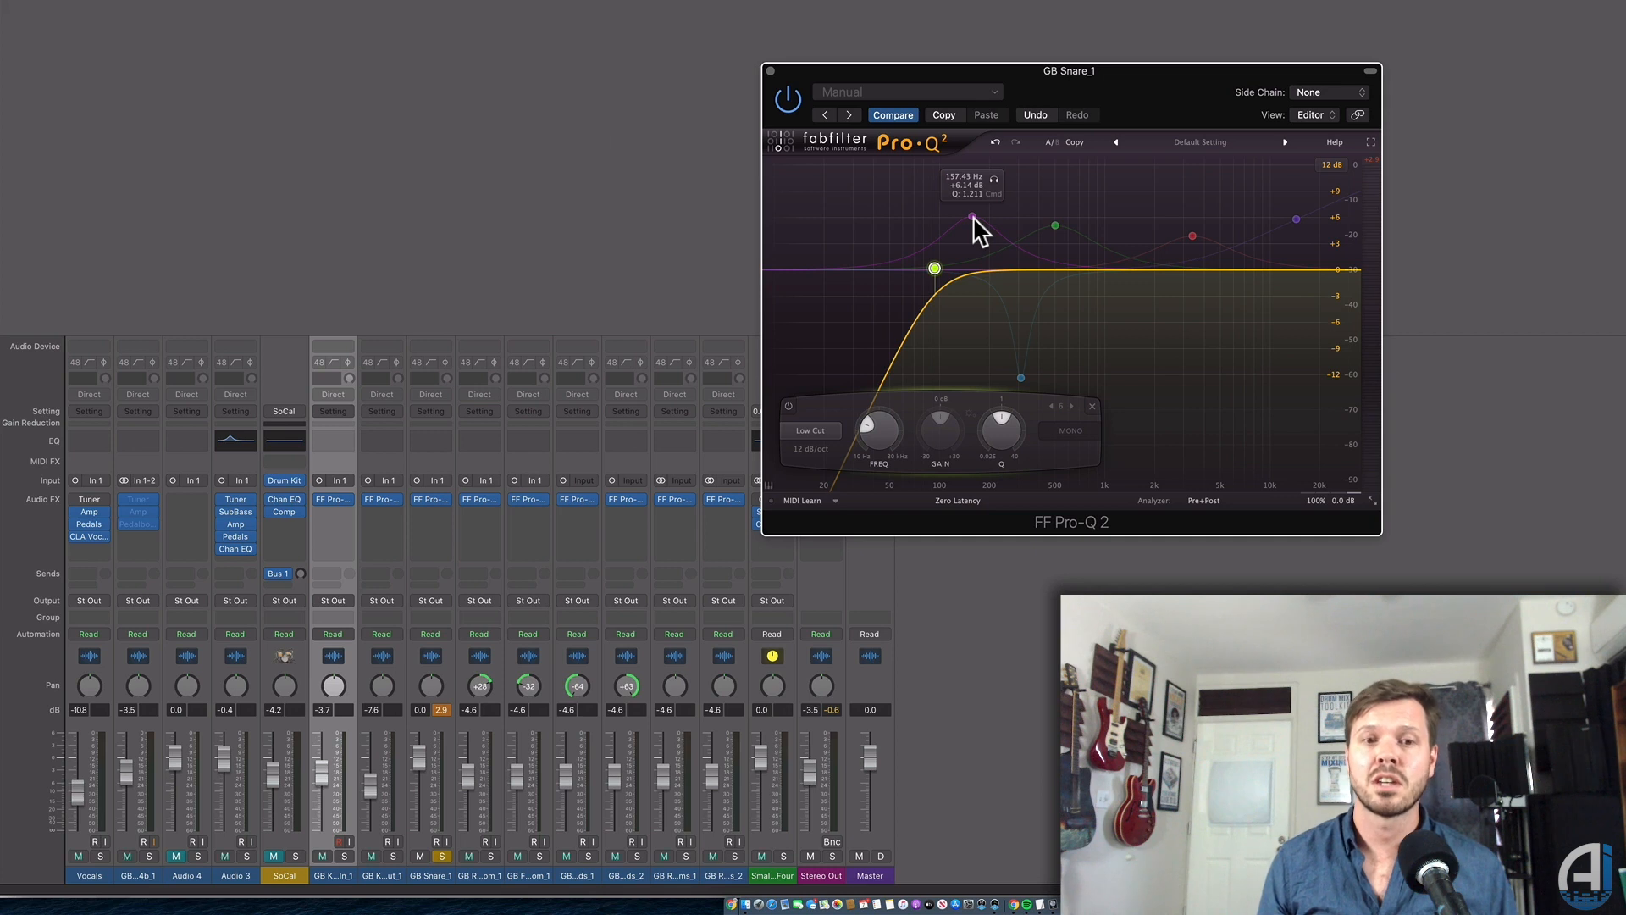
{"action": "mouse_move", "coordinate": [1060, 227]}
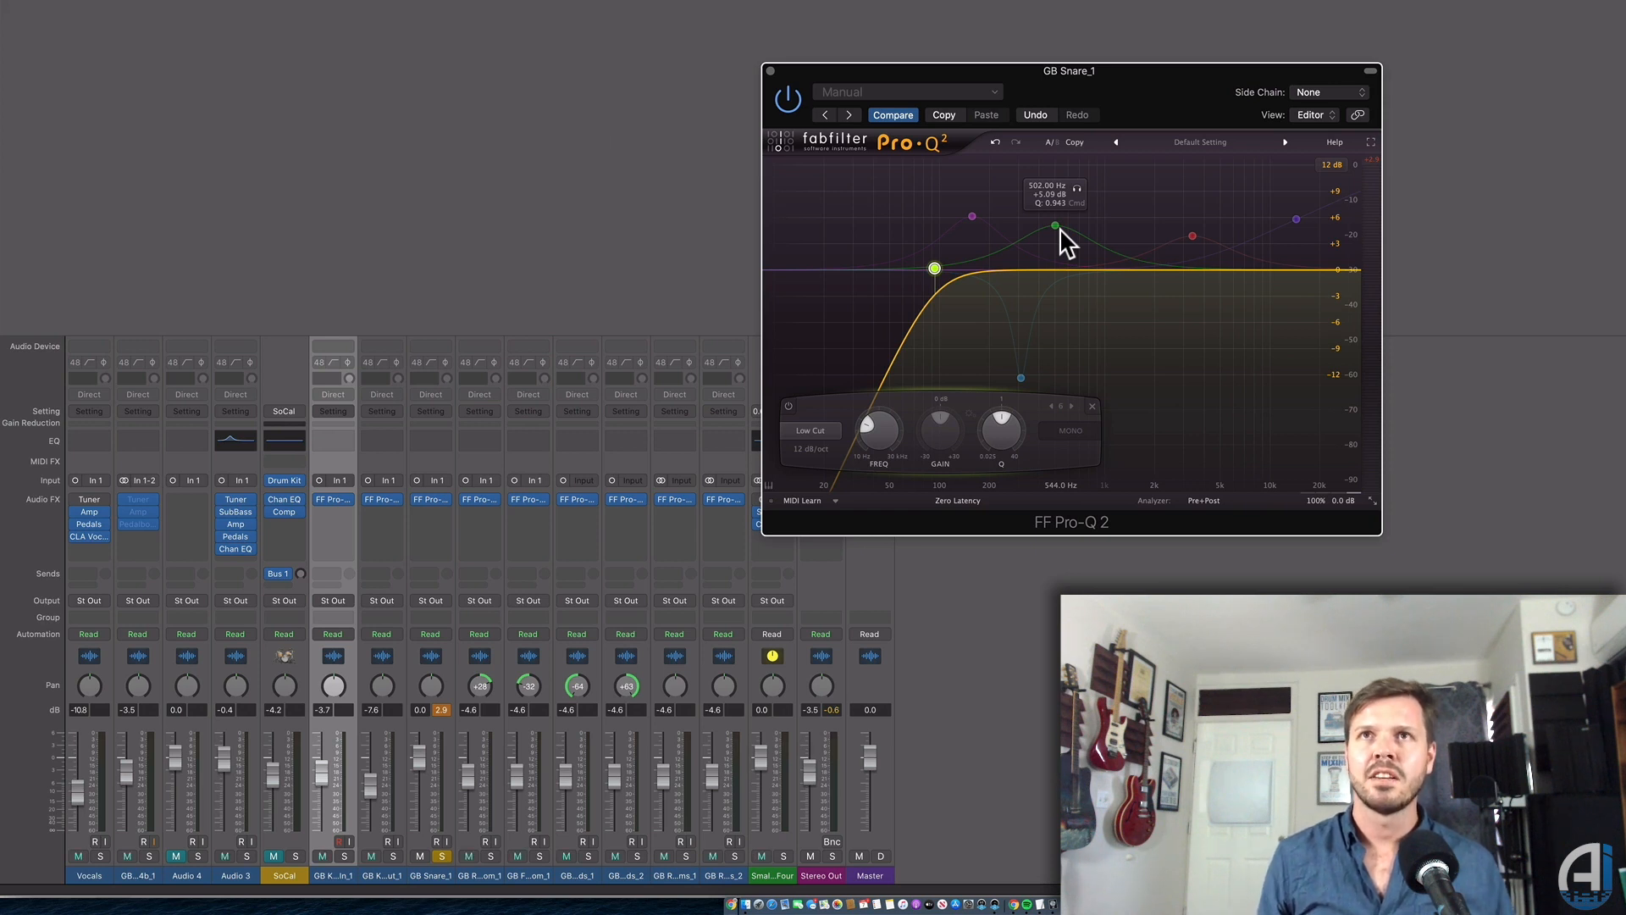
Enable the snare's 311 Hz bell and reshape it into a deep narrow cut.
{"action": "mouse_move", "coordinate": [1199, 239]}
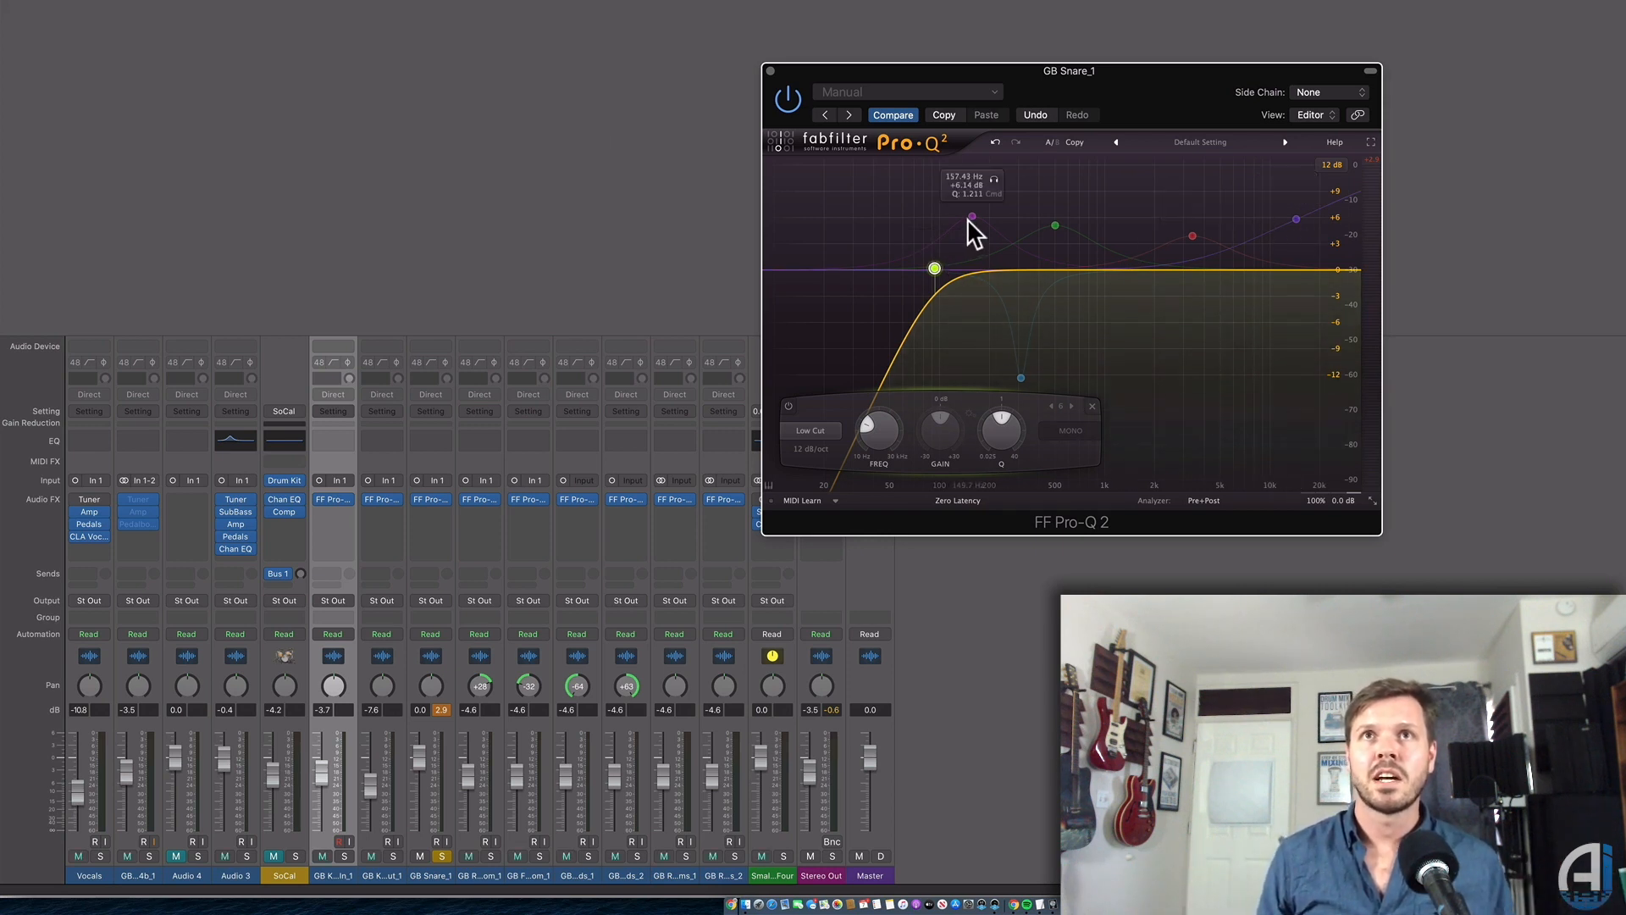
{"action": "left_click", "coordinate": [1021, 378]}
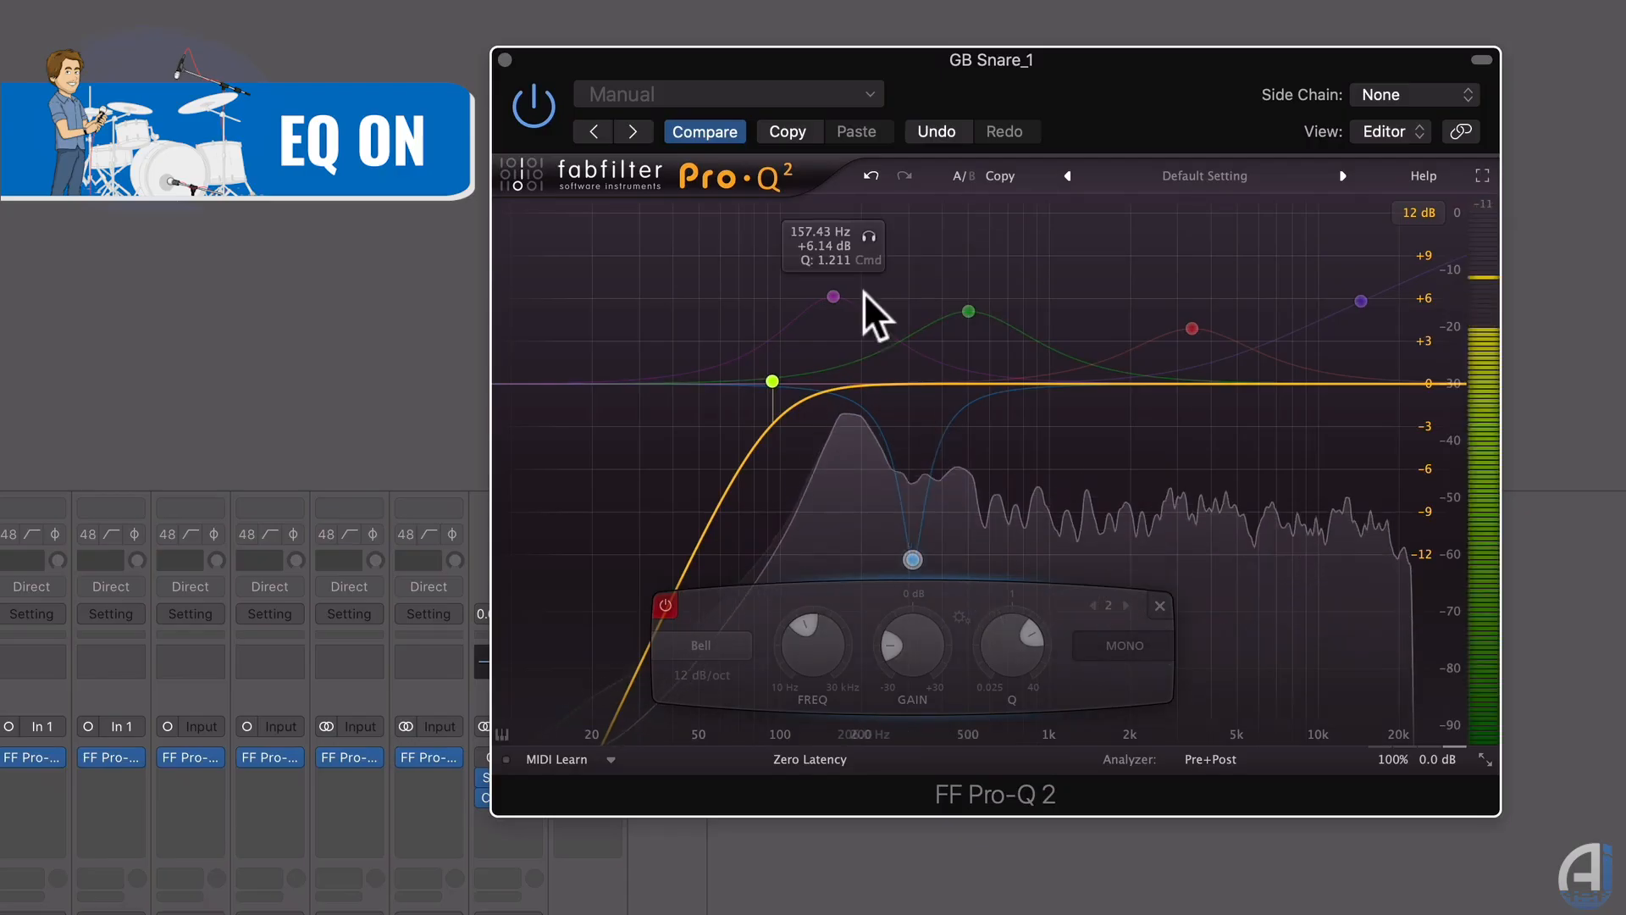
{"action": "double_click", "coordinate": [911, 560]}
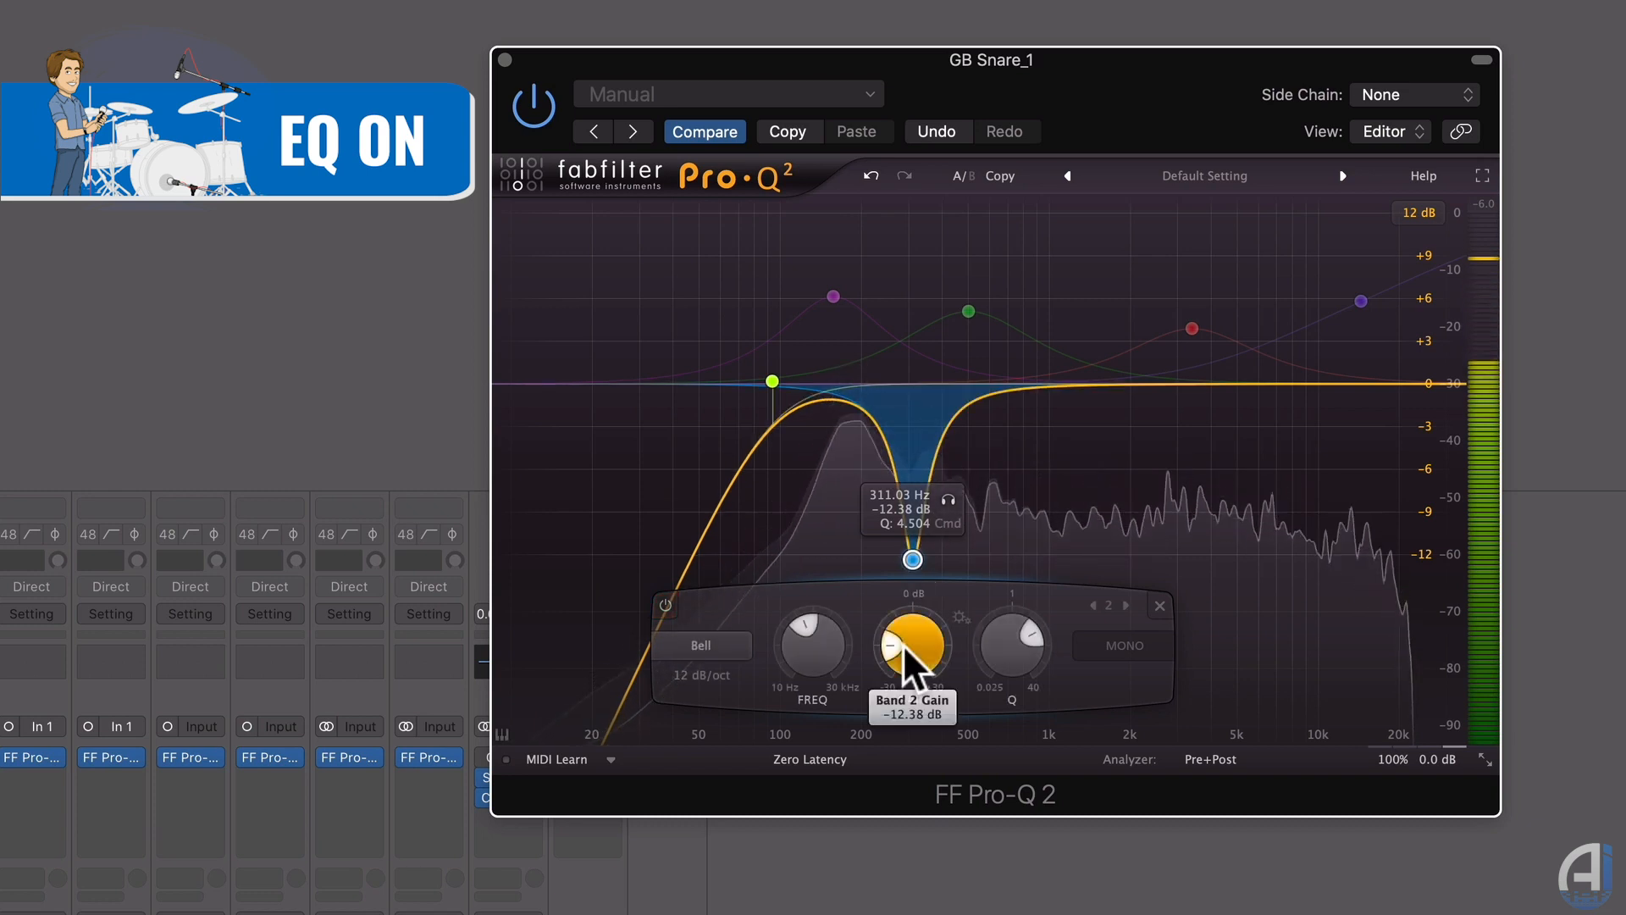
{"action": "left_click_drag", "start_coordinate": [903, 647], "coordinate": [1056, 555]}
{"action": "left_click_drag", "start_coordinate": [911, 204], "coordinate": [923, 206]}
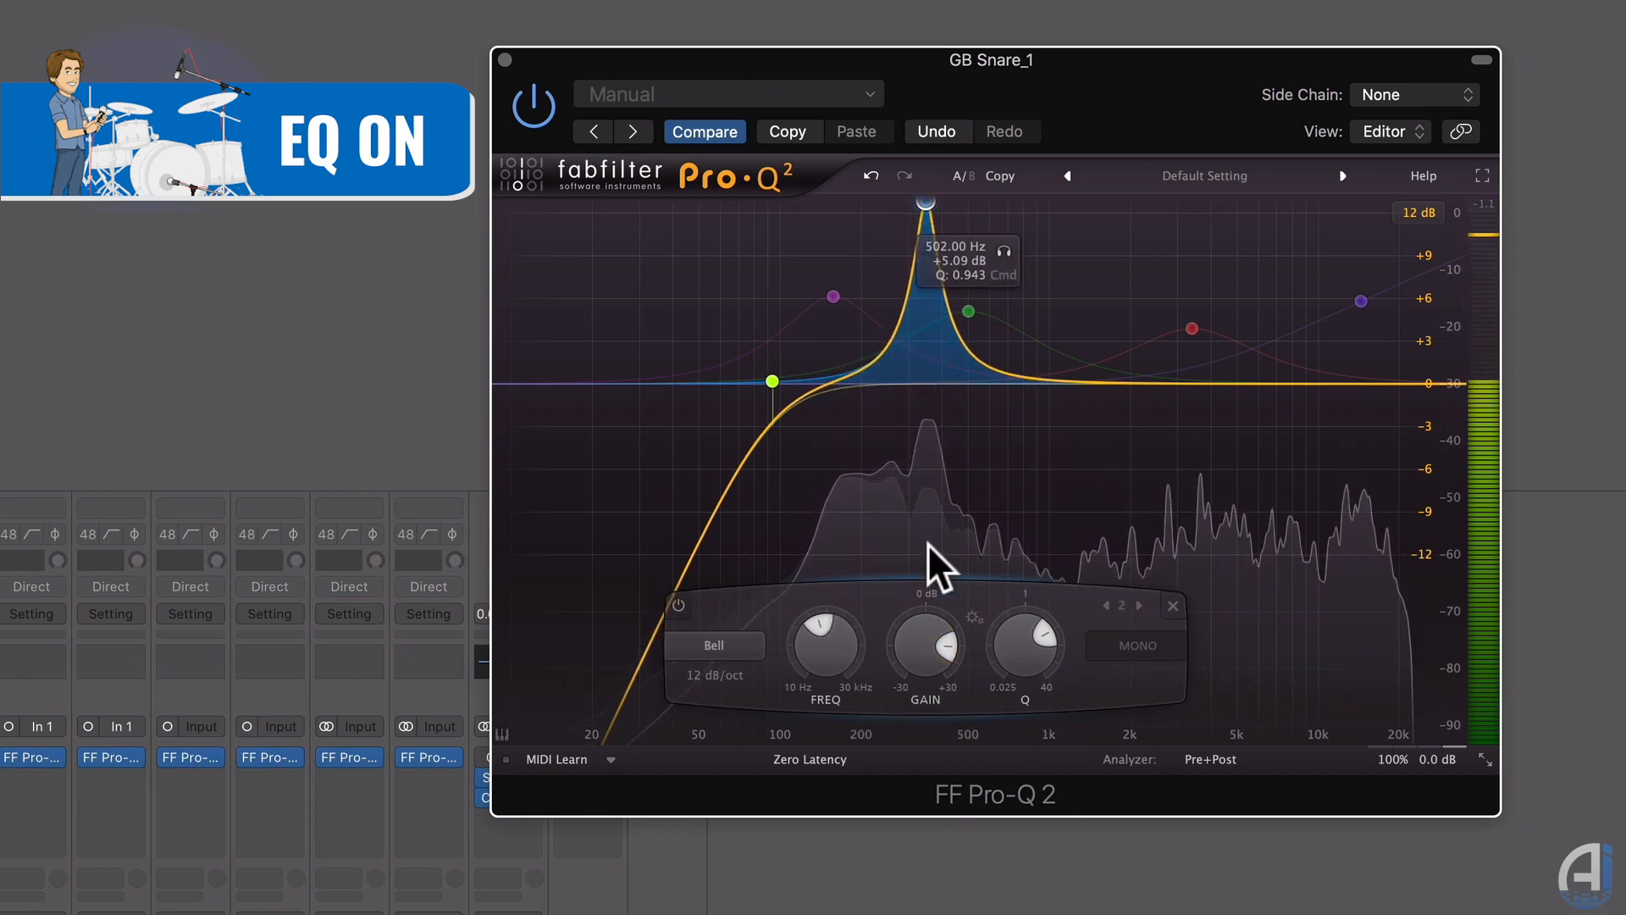
{"action": "left_click_drag", "start_coordinate": [918, 623], "coordinate": [915, 781]}
{"action": "left_click_drag", "start_coordinate": [1021, 640], "coordinate": [1019, 637]}
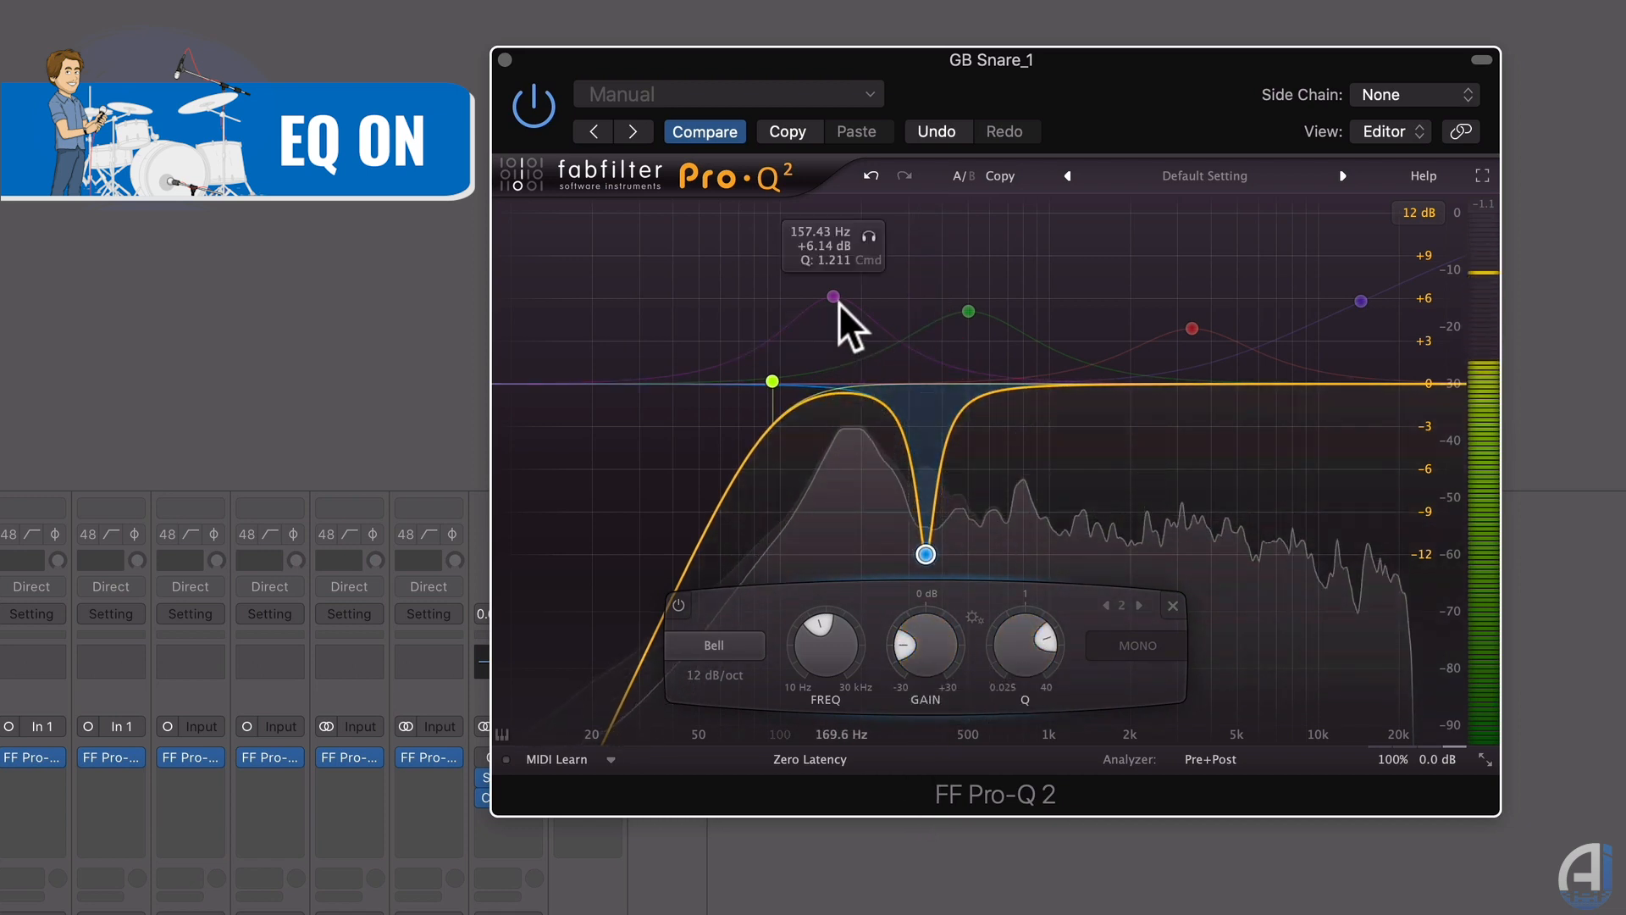
Enable the 157 Hz, 502 Hz, 3.4 kHz and 14.5 kHz boosts and deepen the notch to about −24 dB.
{"action": "double_click", "coordinate": [836, 299]}
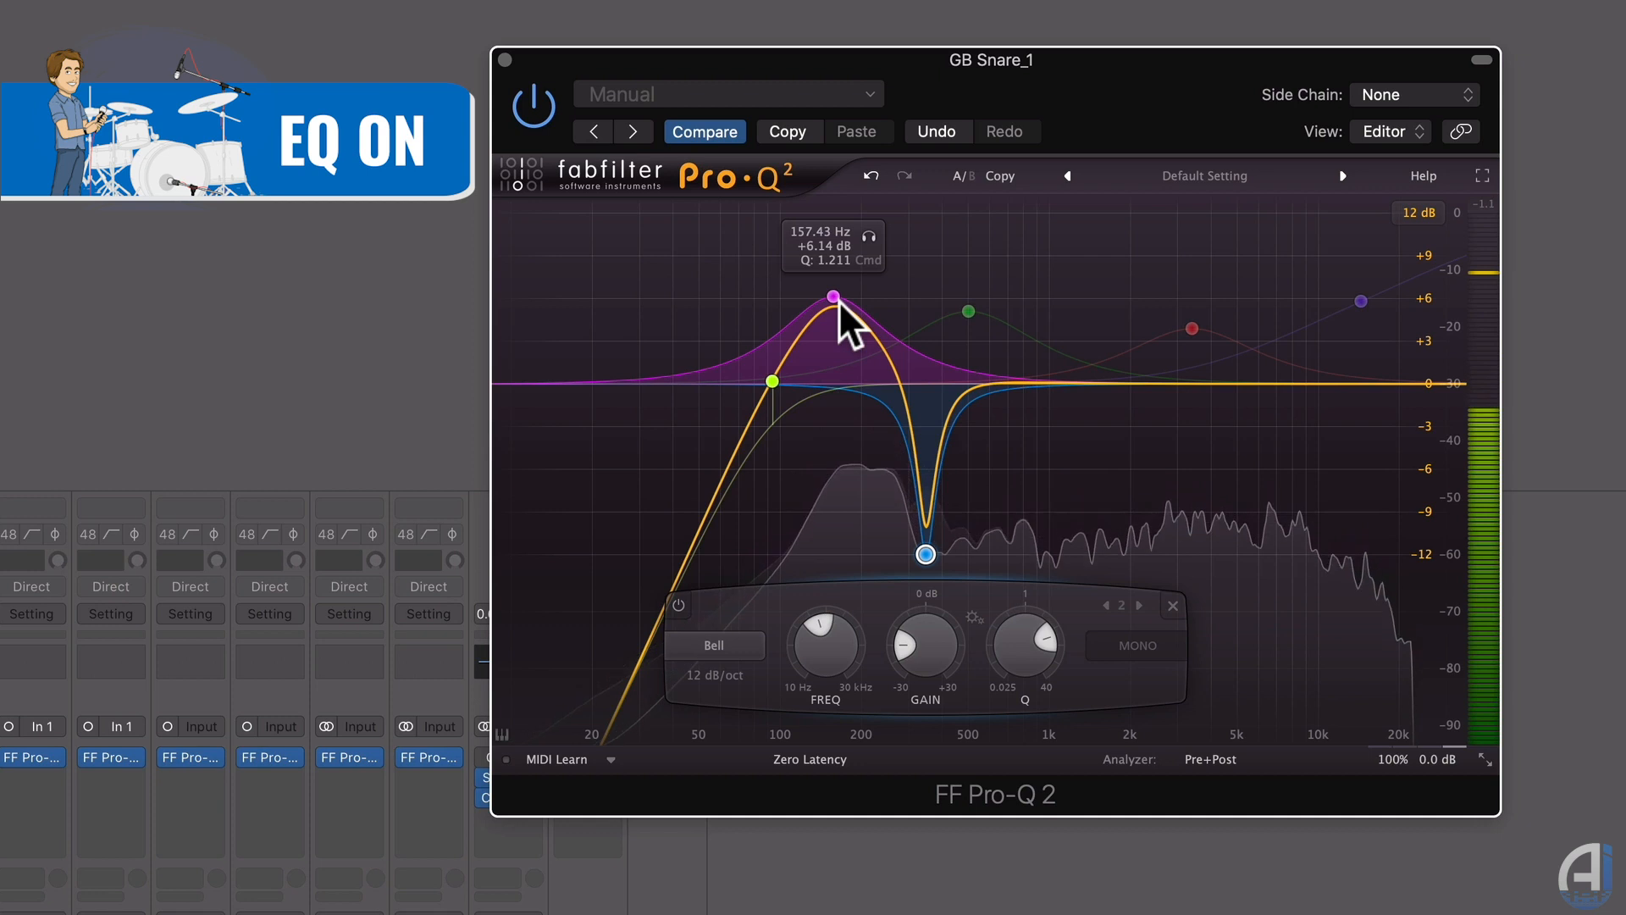
{"action": "double_click", "coordinate": [969, 312]}
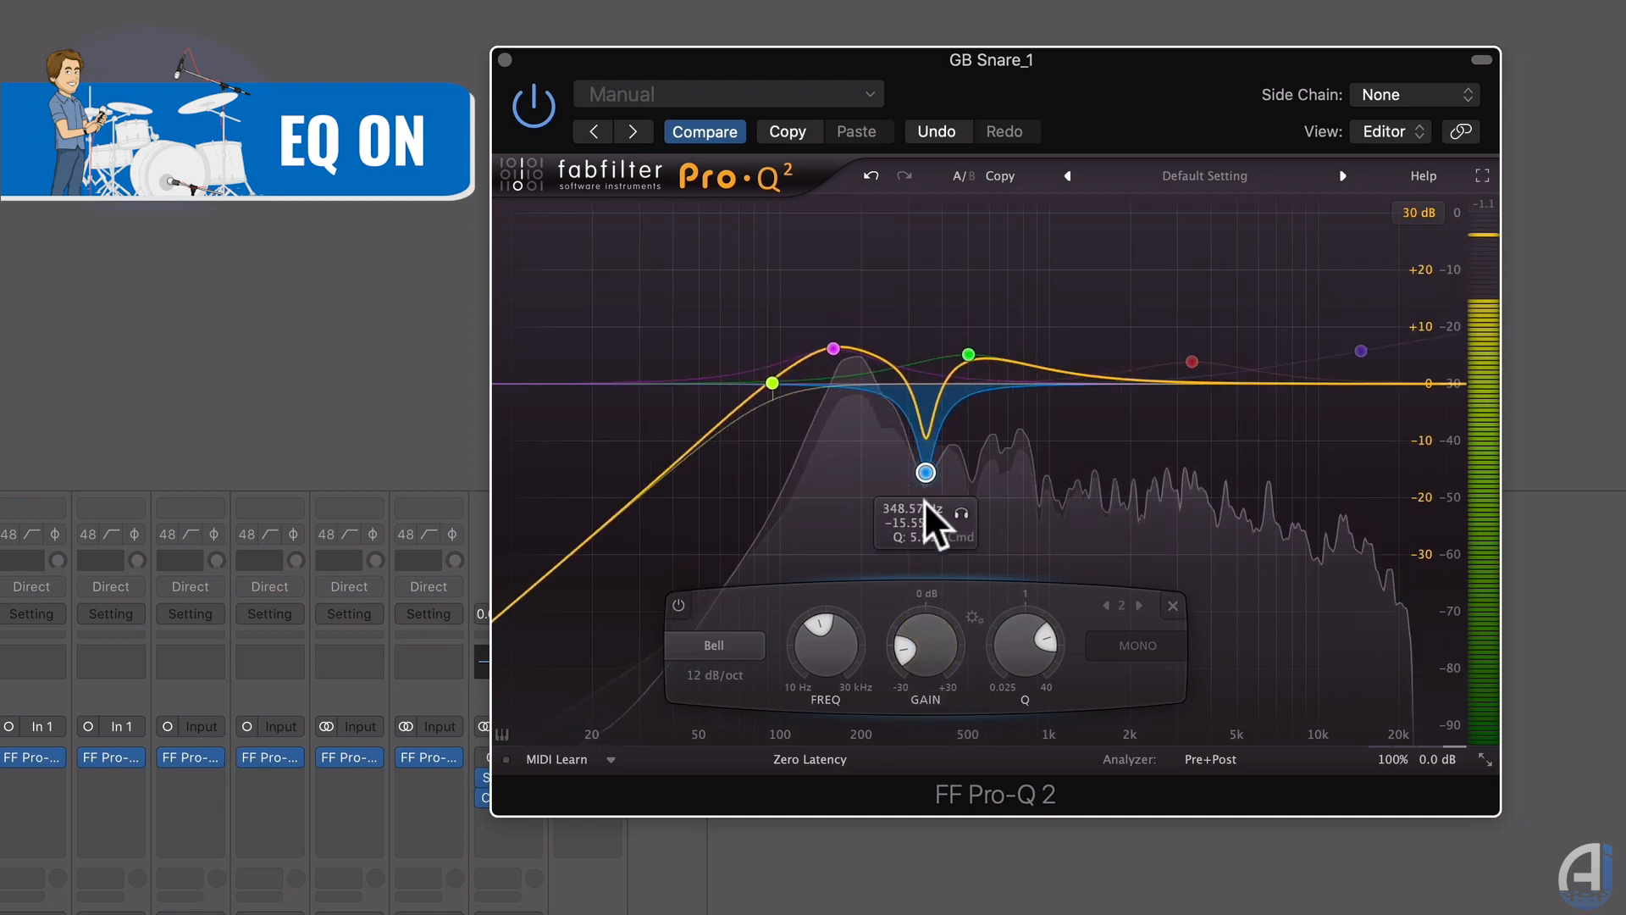
{"action": "left_click_drag", "start_coordinate": [925, 472], "coordinate": [924, 521]}
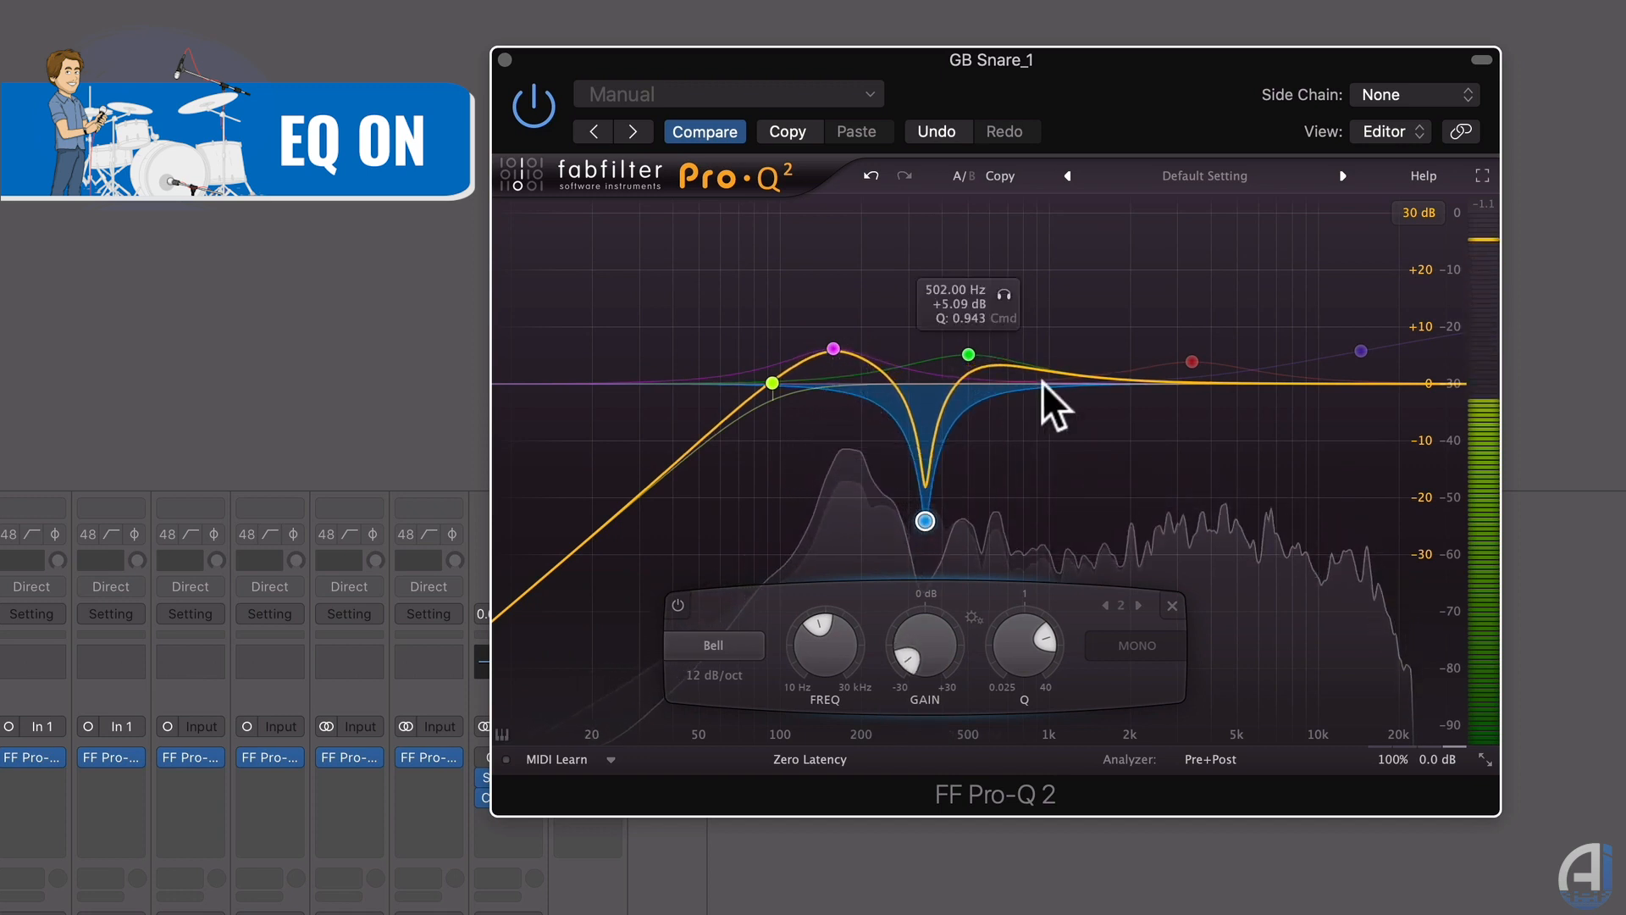
{"action": "double_click", "coordinate": [1195, 360]}
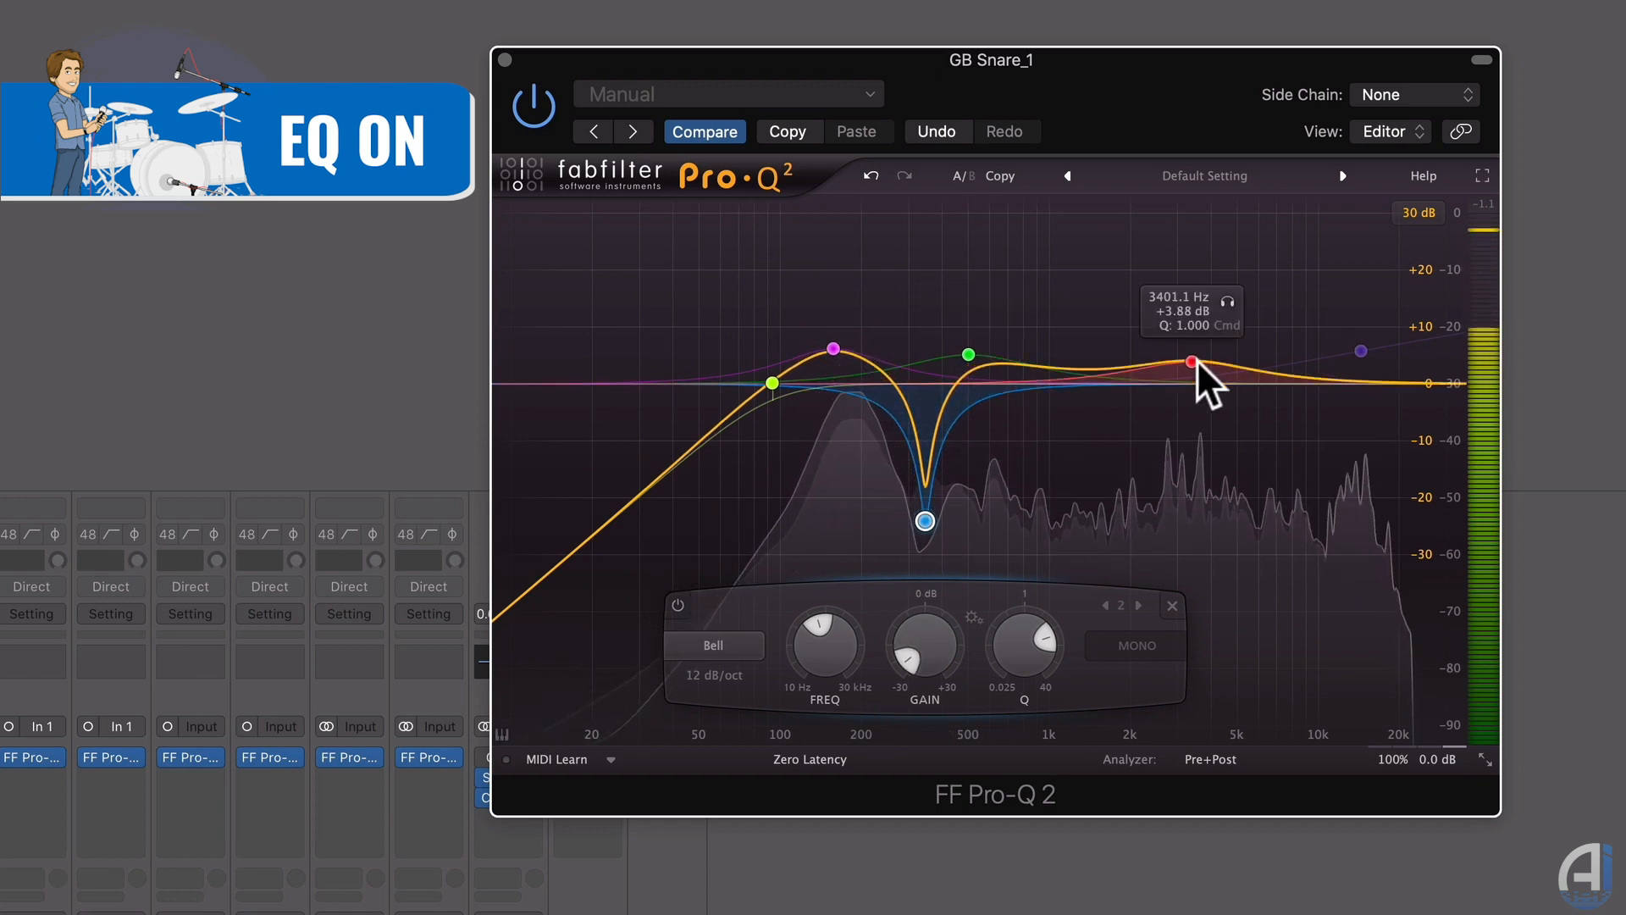
{"action": "double_click", "coordinate": [1361, 352]}
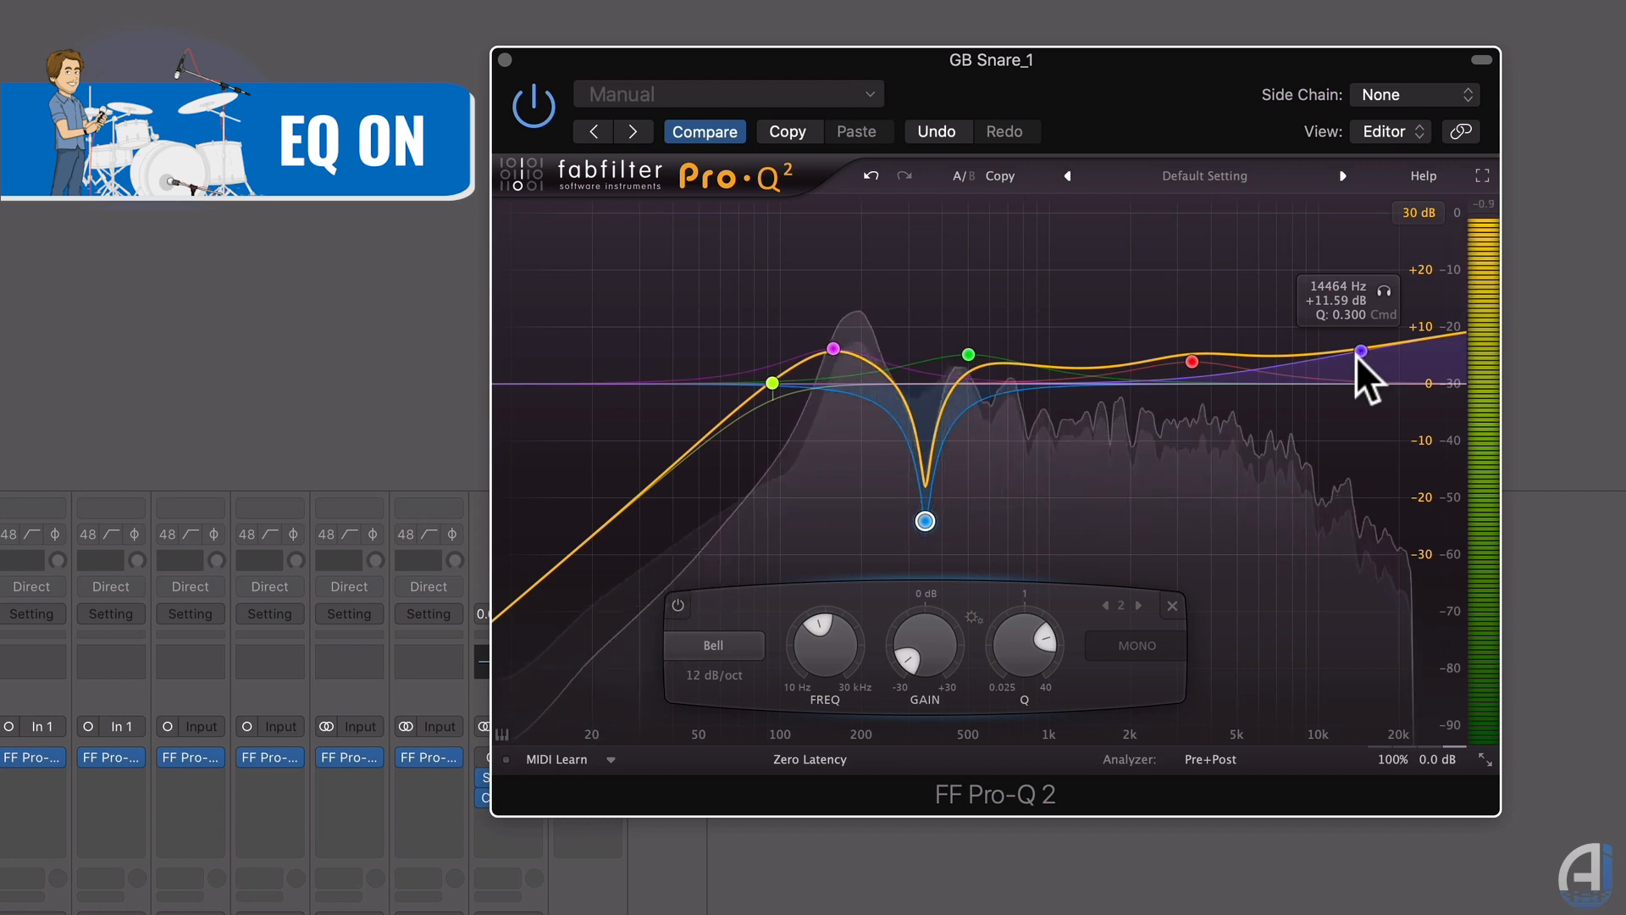
{"action": "mouse_move", "coordinate": [1435, 755]}
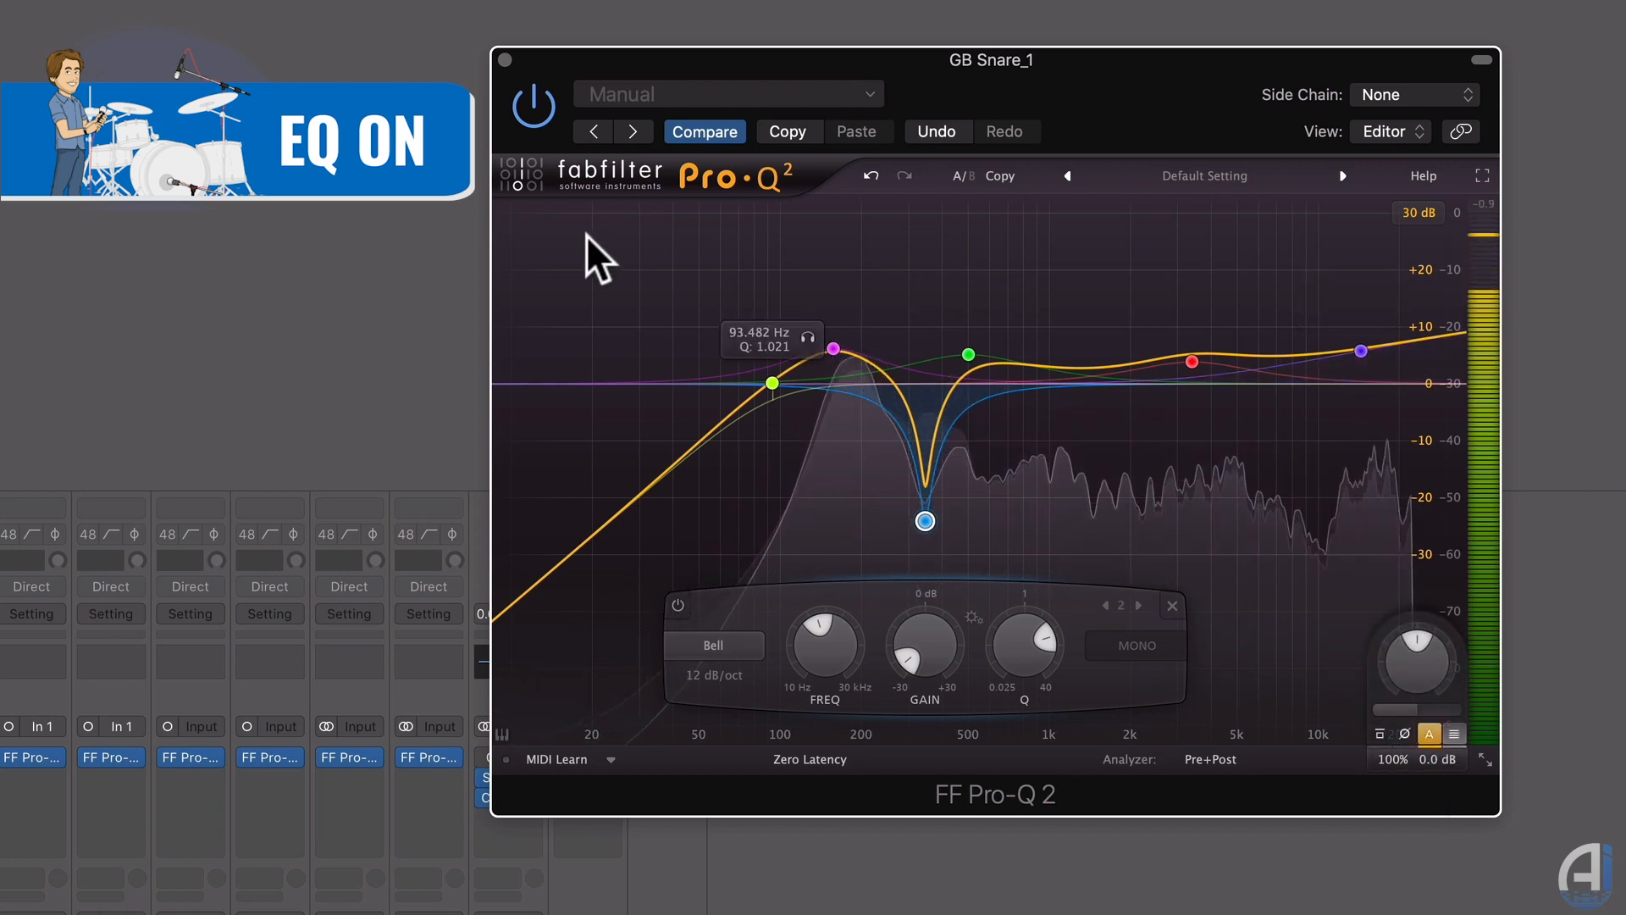
A/B the snare EQ twice by toggling its power, leaving it enabled.
{"action": "left_click", "coordinate": [532, 104]}
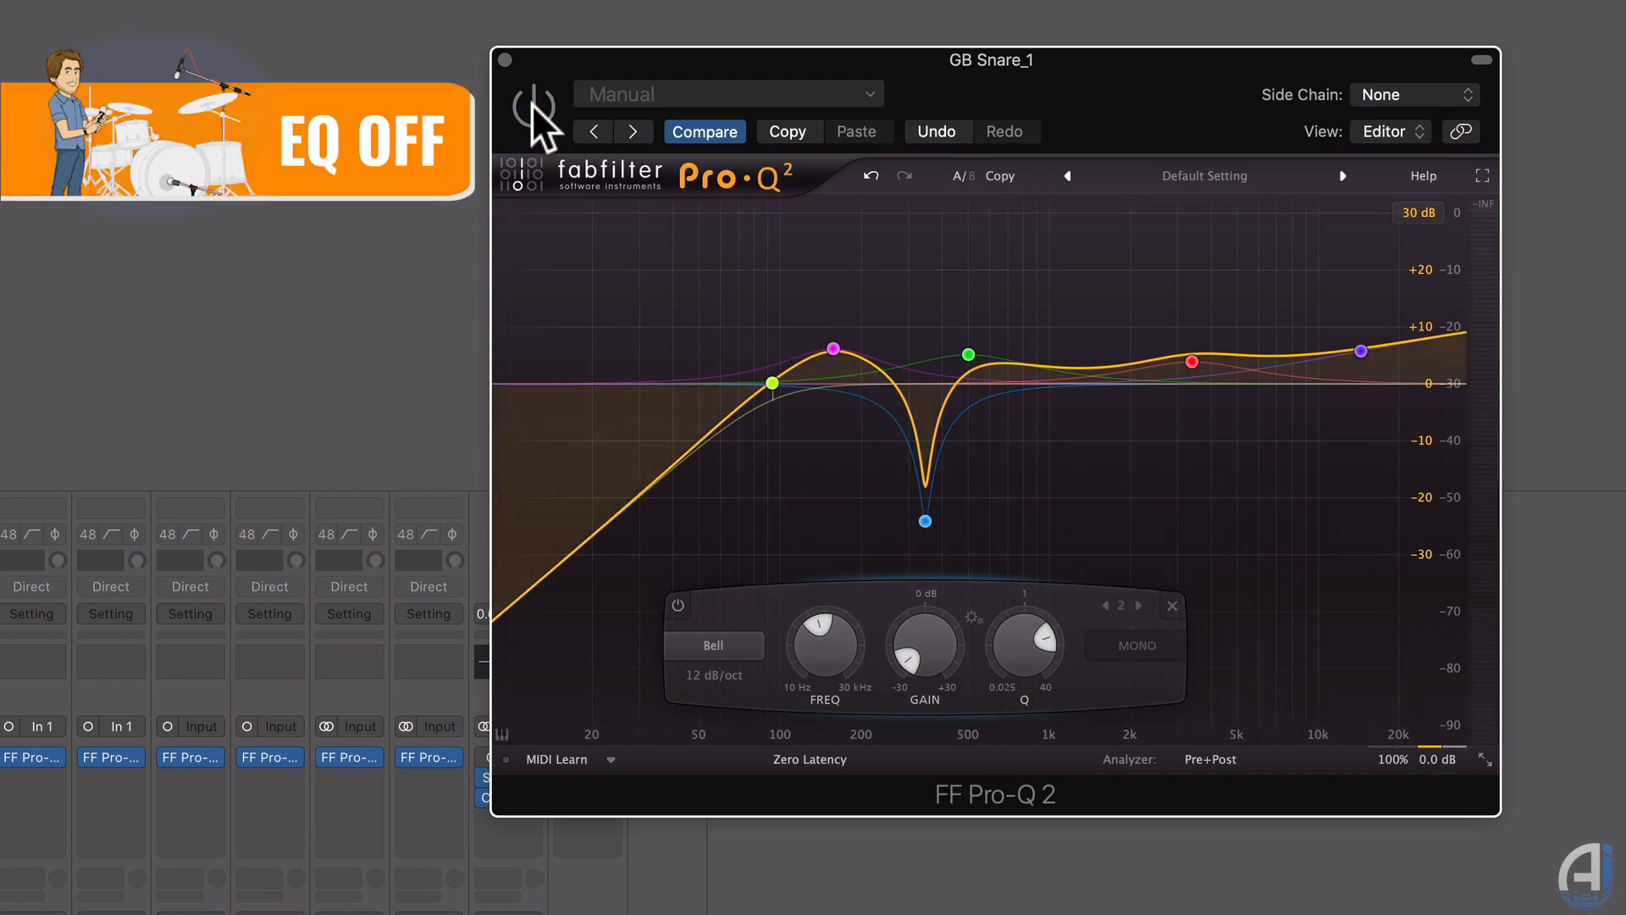
{"action": "left_click", "coordinate": [531, 104]}
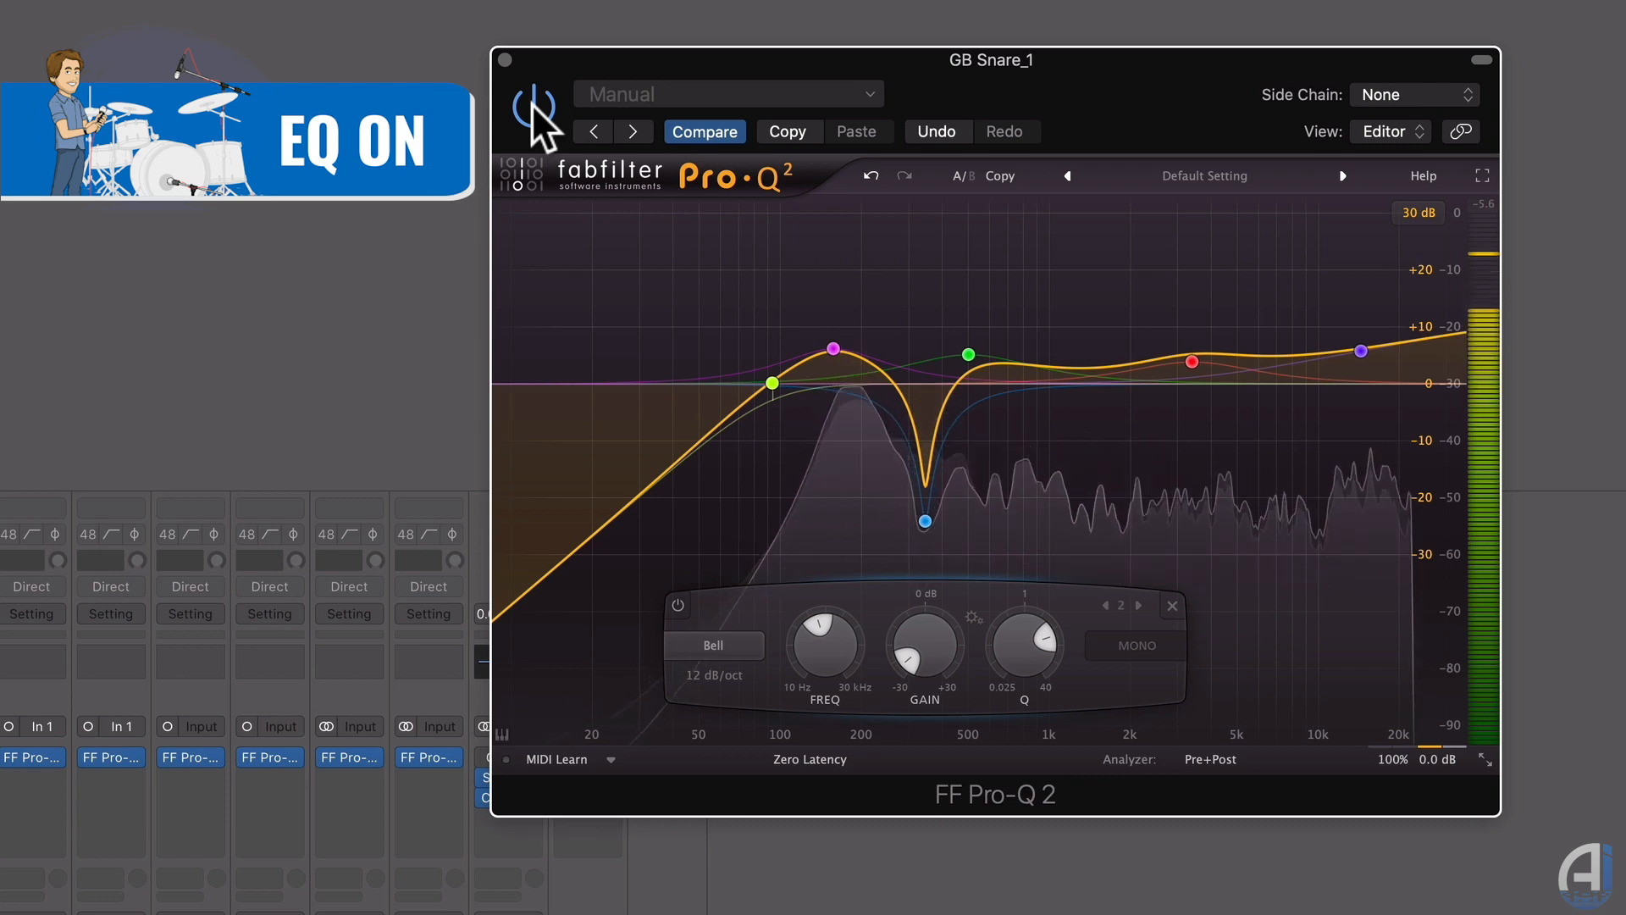
{"action": "left_click", "coordinate": [531, 103]}
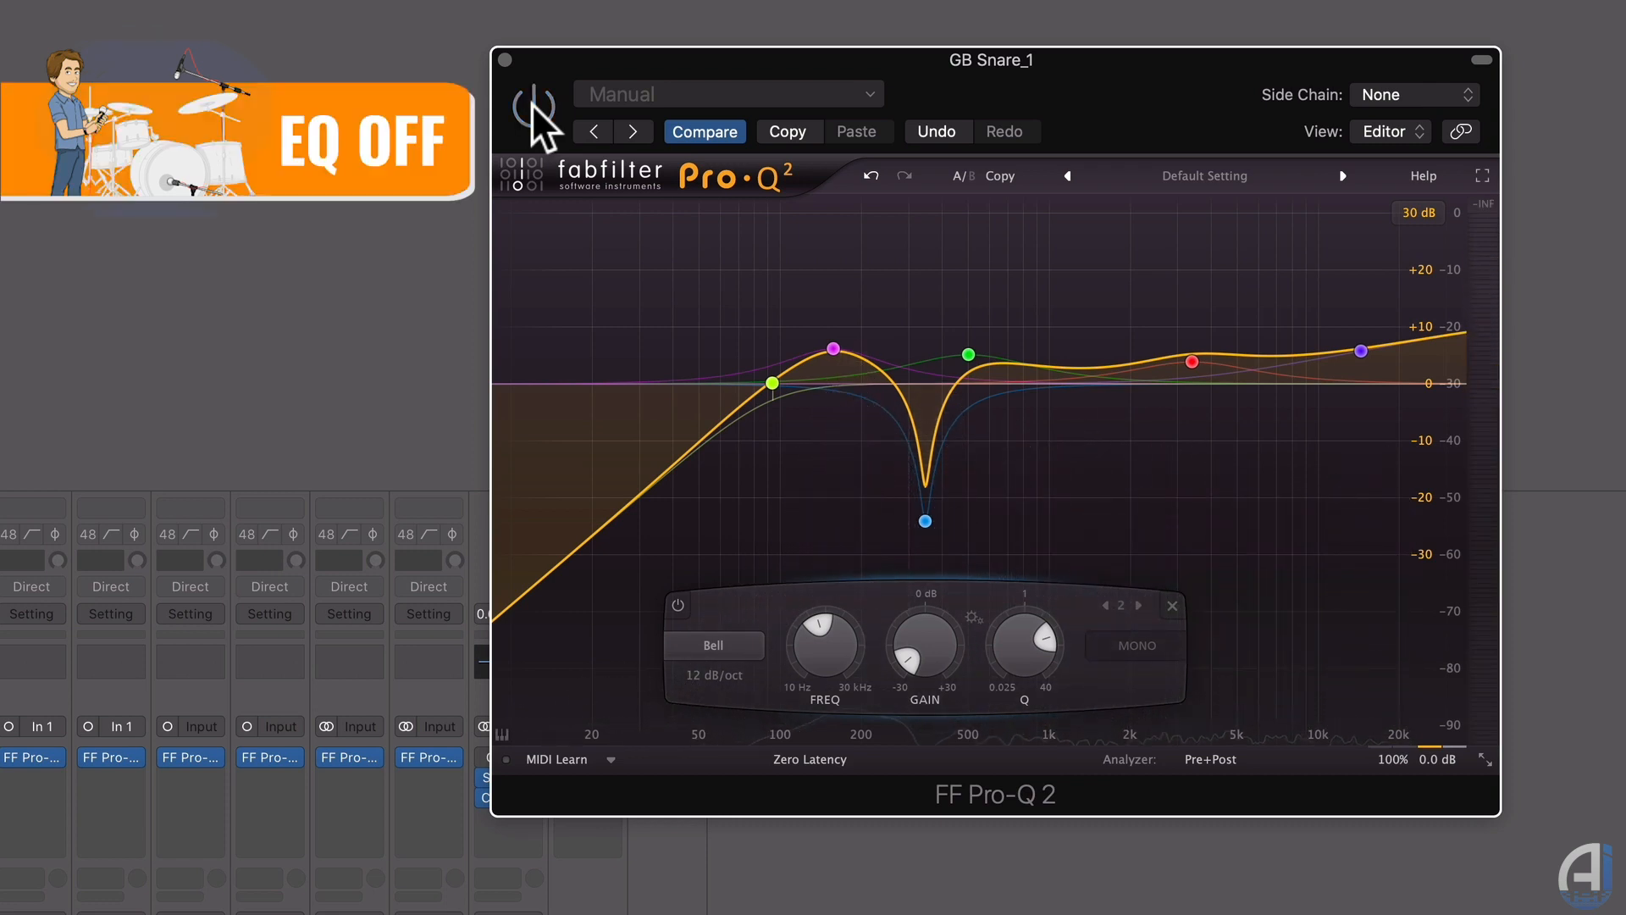
{"action": "left_click", "coordinate": [531, 104]}
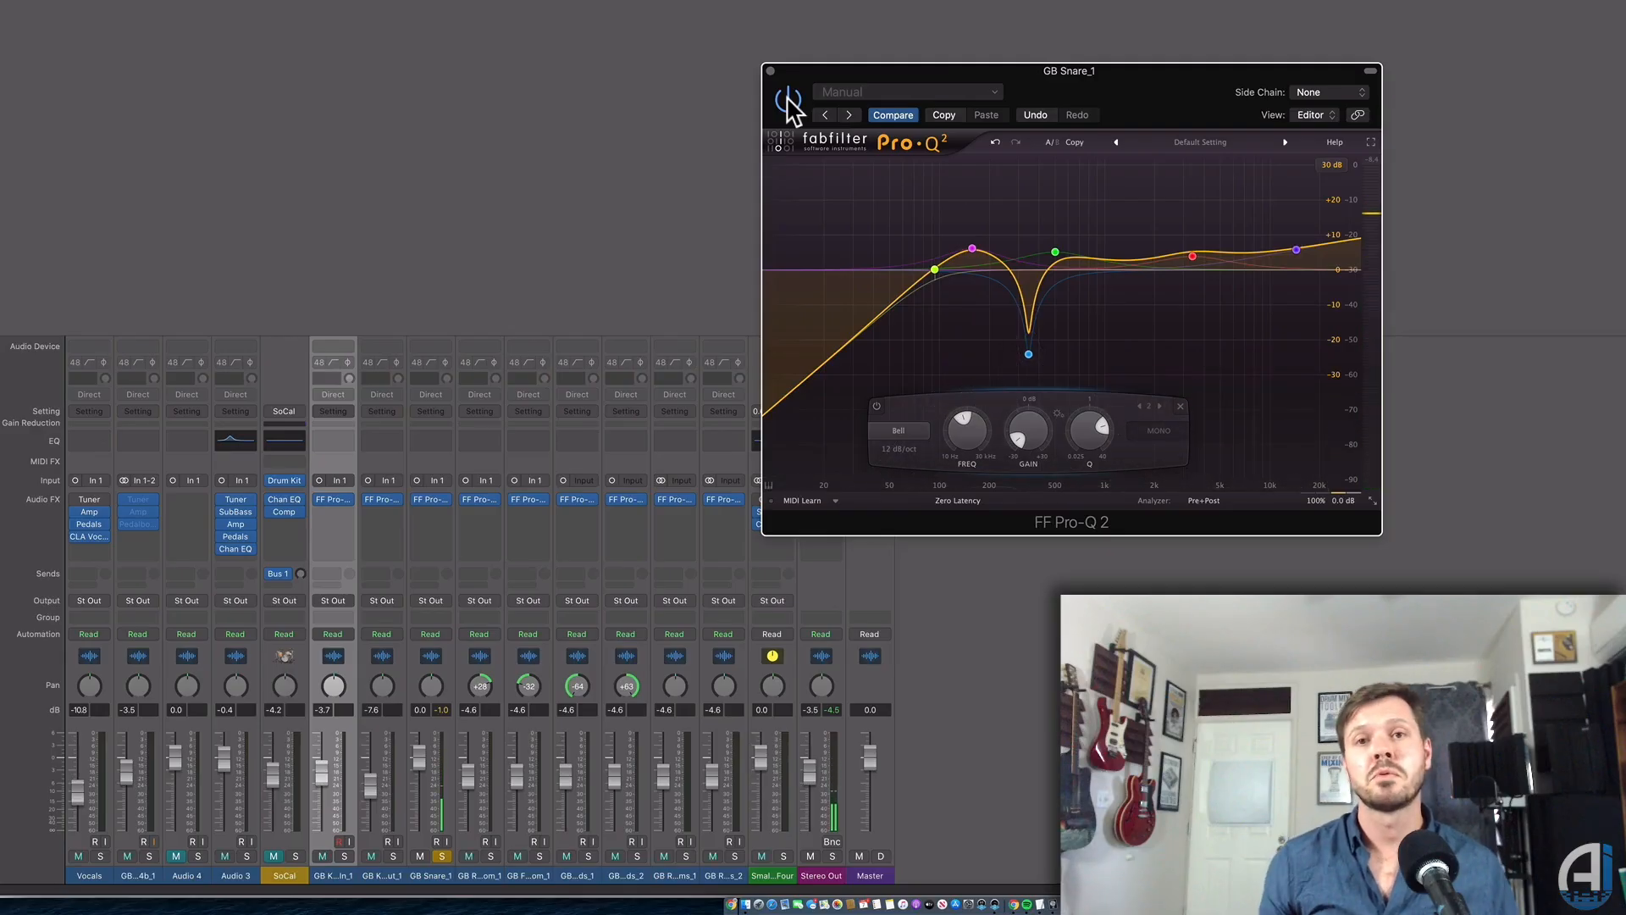
{"action": "mouse_move", "coordinate": [1028, 356]}
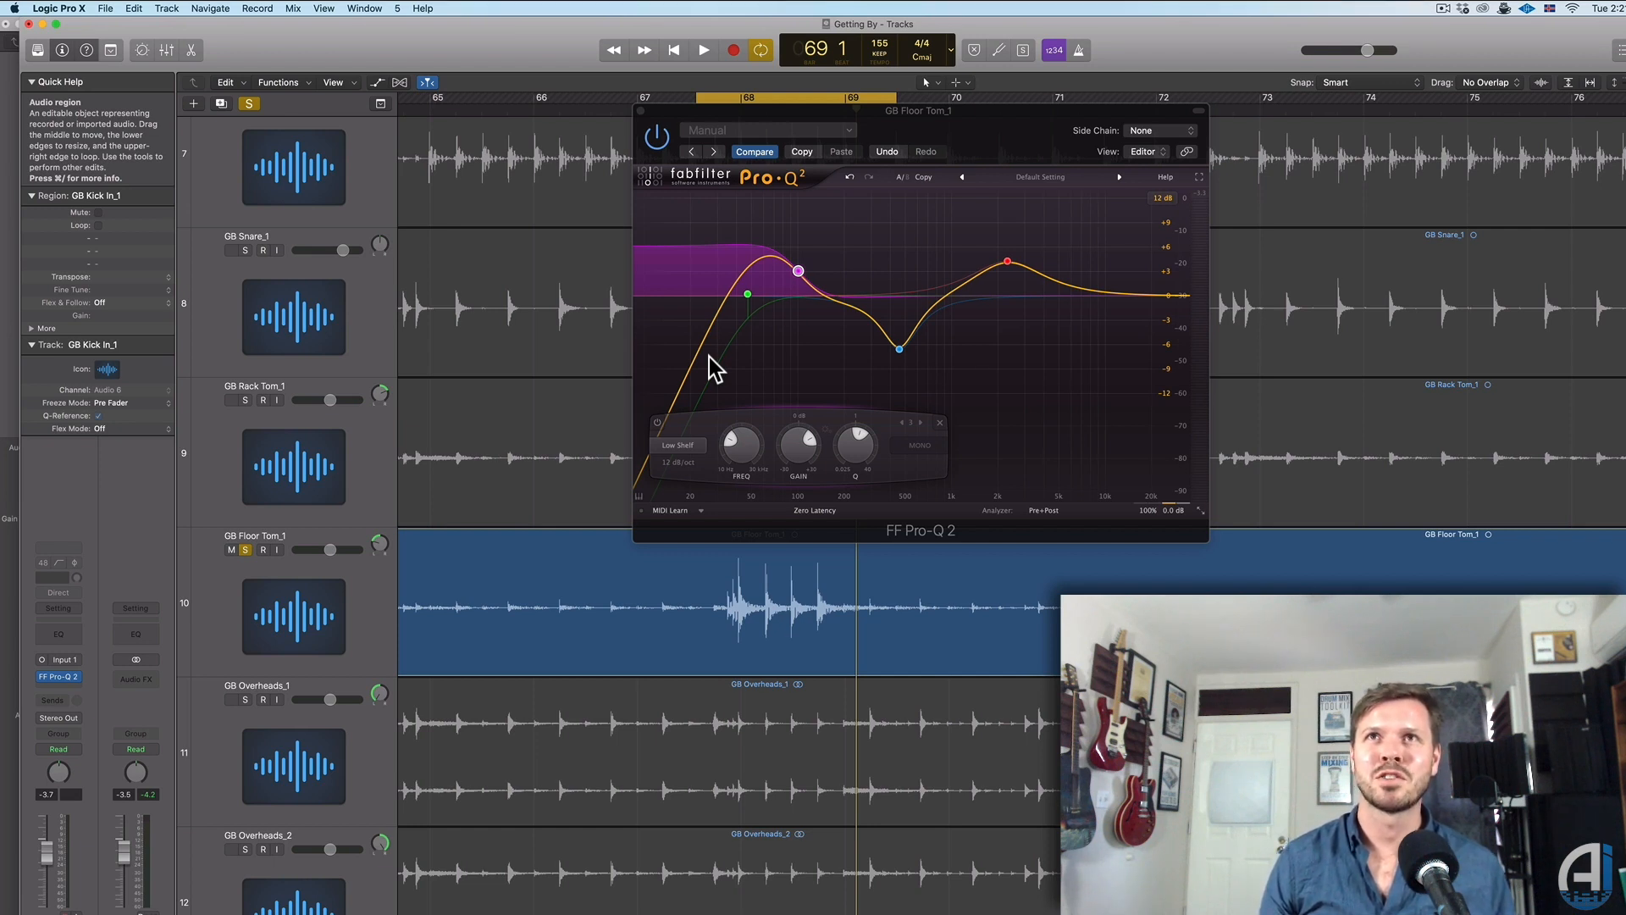
Move the playhead to about bar 69, shifting the EQ window aside and back.
{"action": "left_click_drag", "start_coordinate": [947, 161], "coordinate": [1315, 178]}
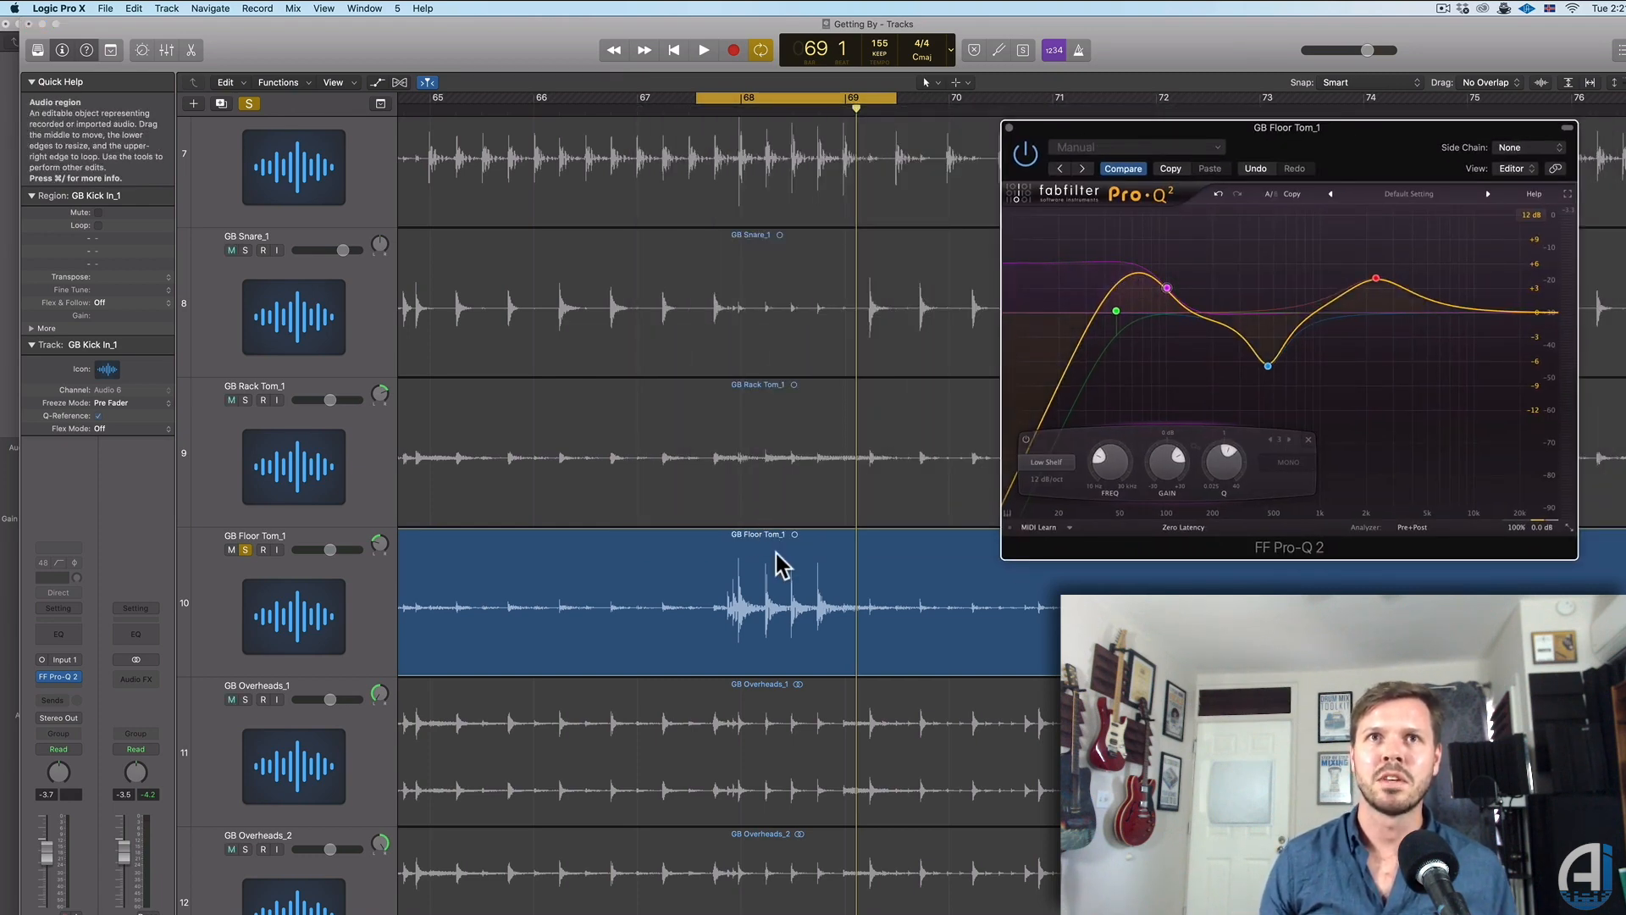
{"action": "left_click", "coordinate": [716, 111]}
{"action": "mouse_move", "coordinate": [713, 112]}
{"action": "left_mouse_down"}
{"action": "mouse_move", "coordinate": [856, 124]}
{"action": "mouse_move", "coordinate": [697, 123]}
{"action": "mouse_move", "coordinate": [722, 124]}
{"action": "left_mouse_up"}
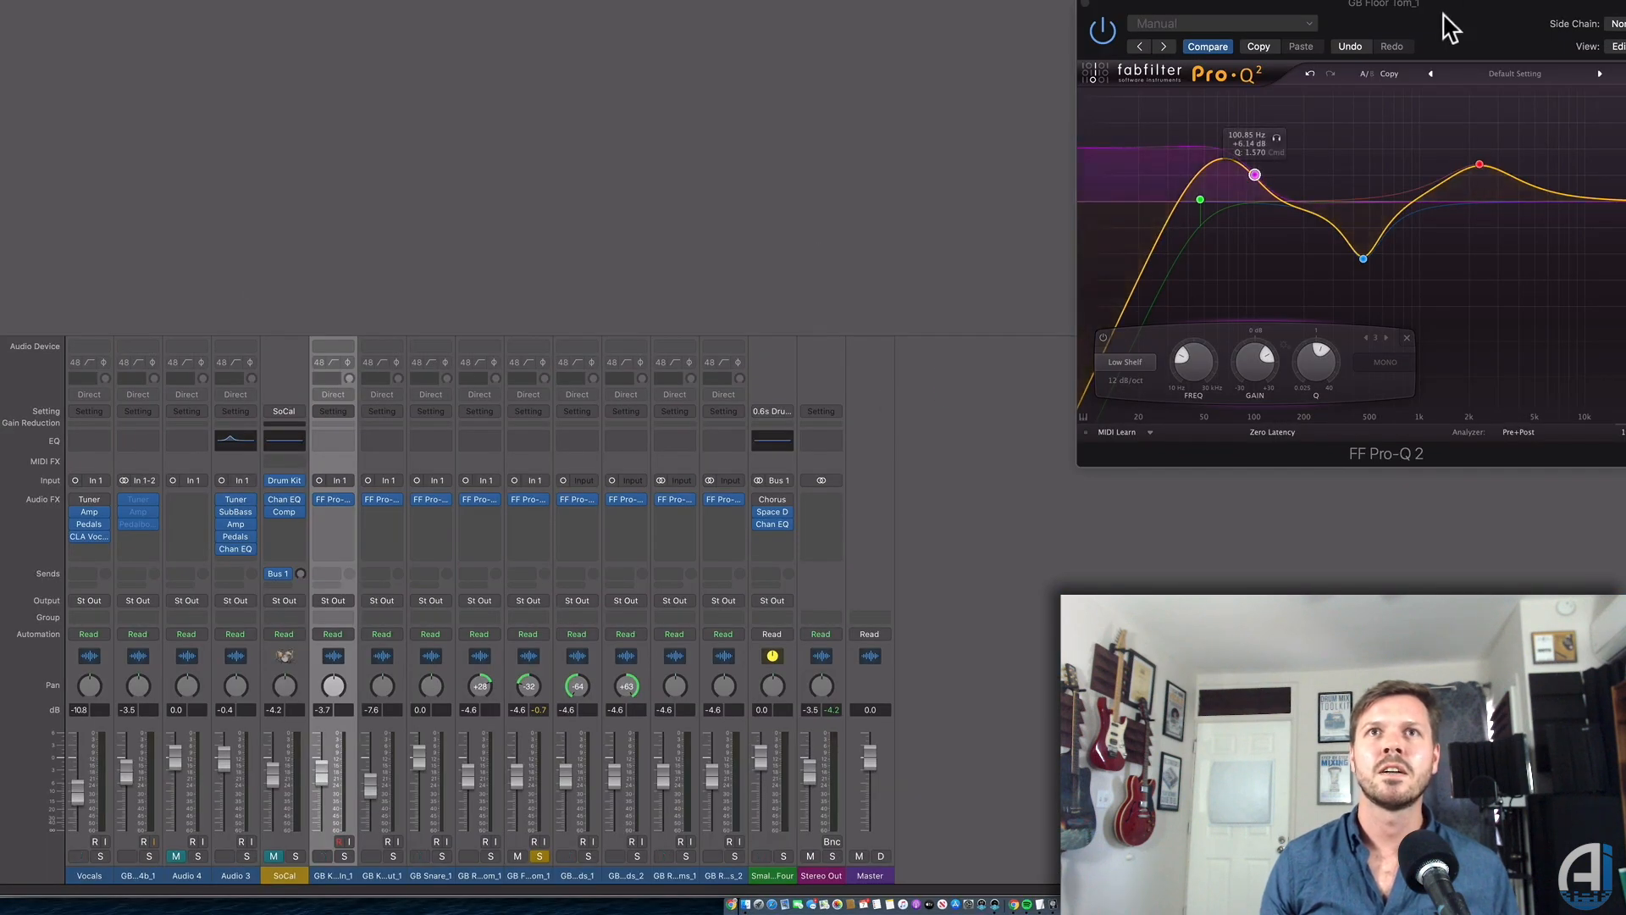
{"action": "left_click_drag", "start_coordinate": [1440, 22], "coordinate": [984, 116]}
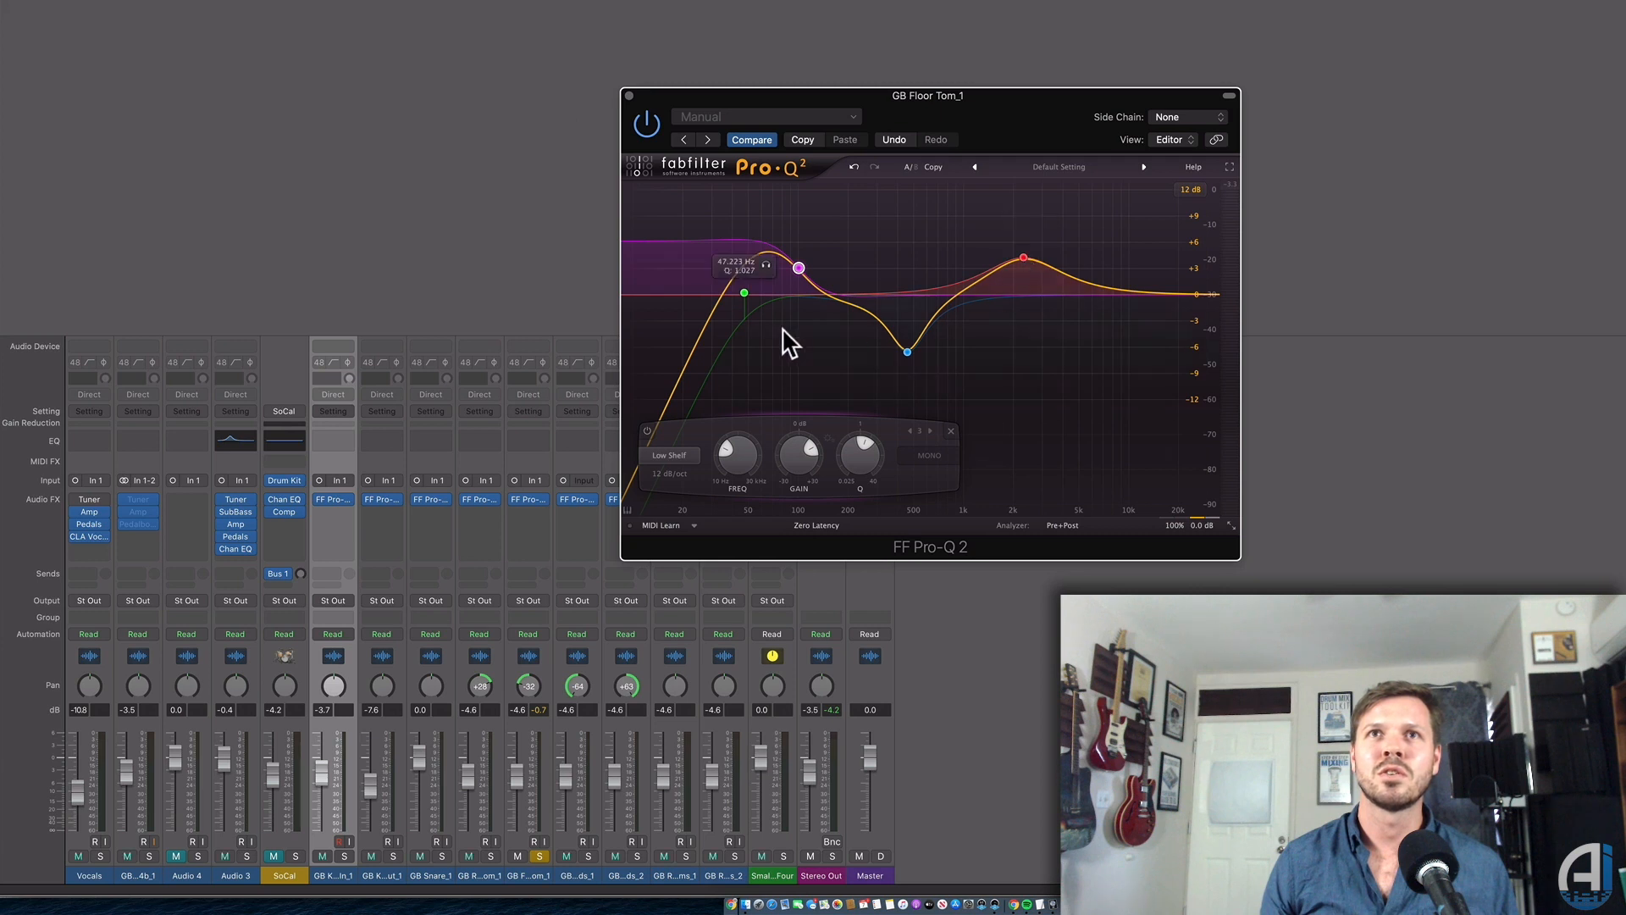
Bypass the low shelf, dip and high-mid peak bands and set the low cut near 50 Hz.
{"action": "left_click", "coordinate": [800, 267], "text": "alt"}
{"action": "left_click", "coordinate": [907, 351], "text": "alt"}
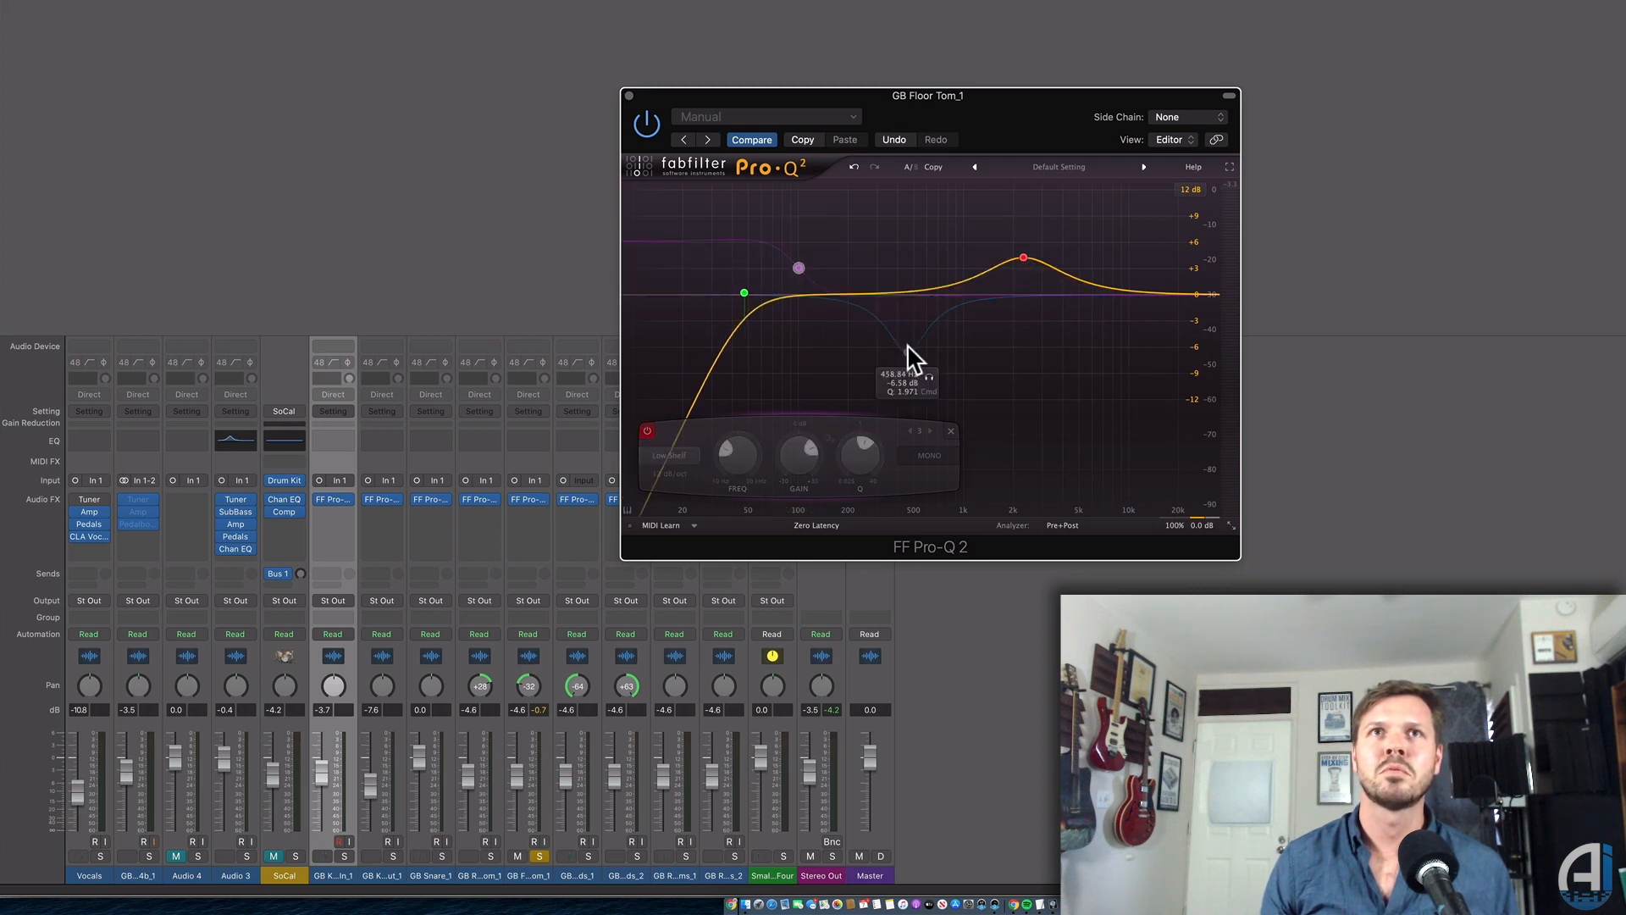
{"action": "left_click", "coordinate": [1023, 257], "text": "alt"}
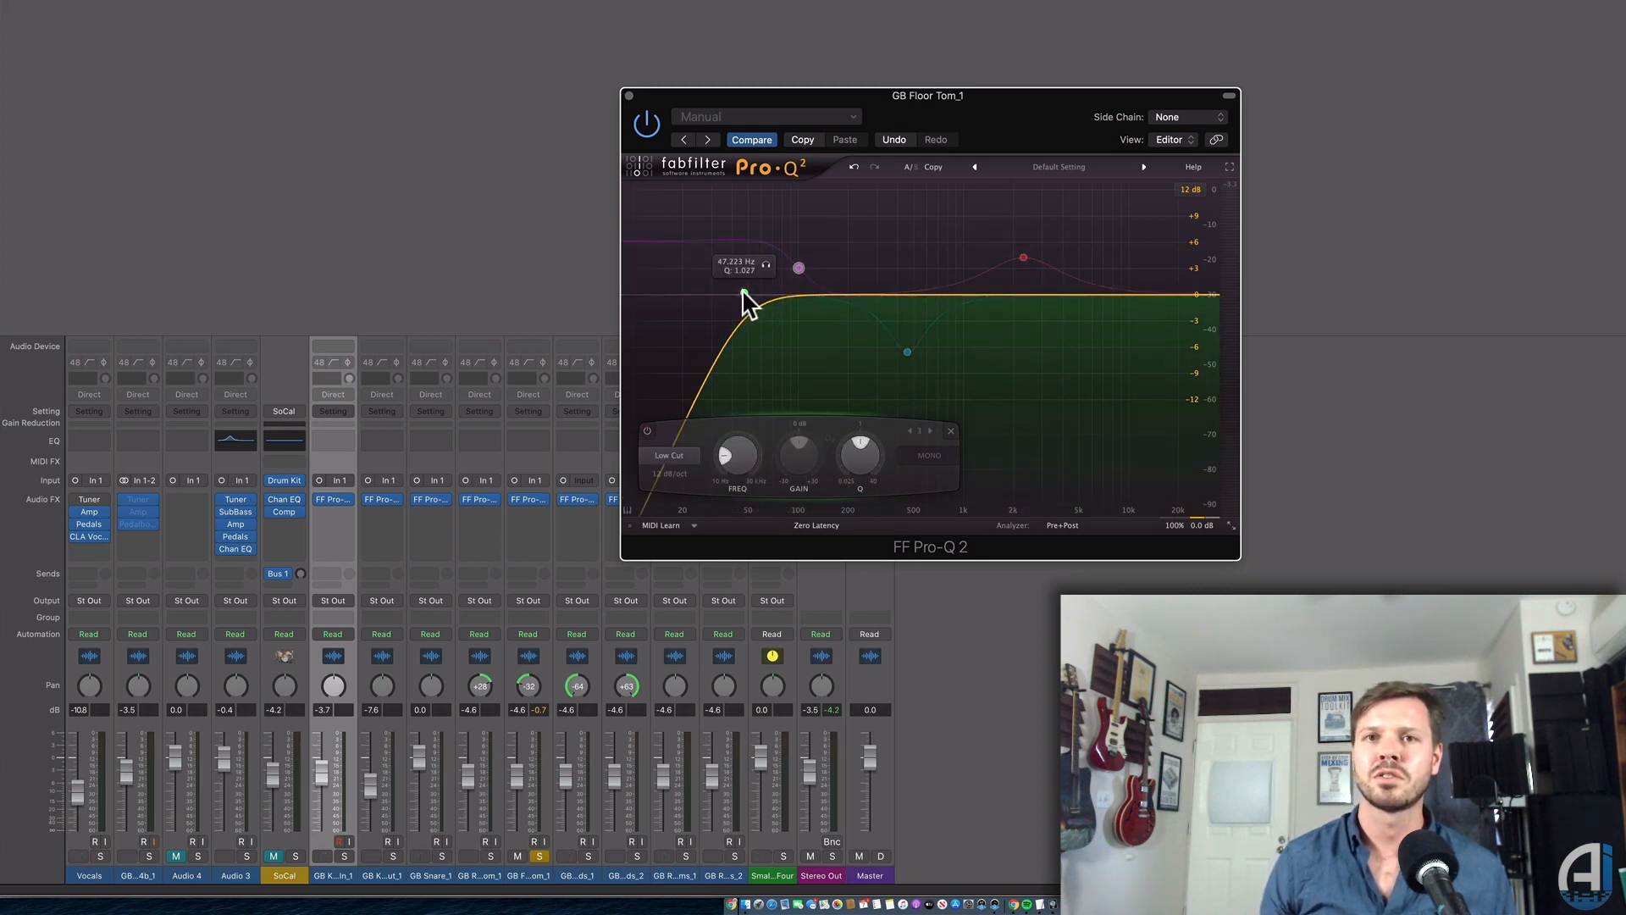
{"action": "left_click_drag", "start_coordinate": [743, 292], "coordinate": [746, 292]}
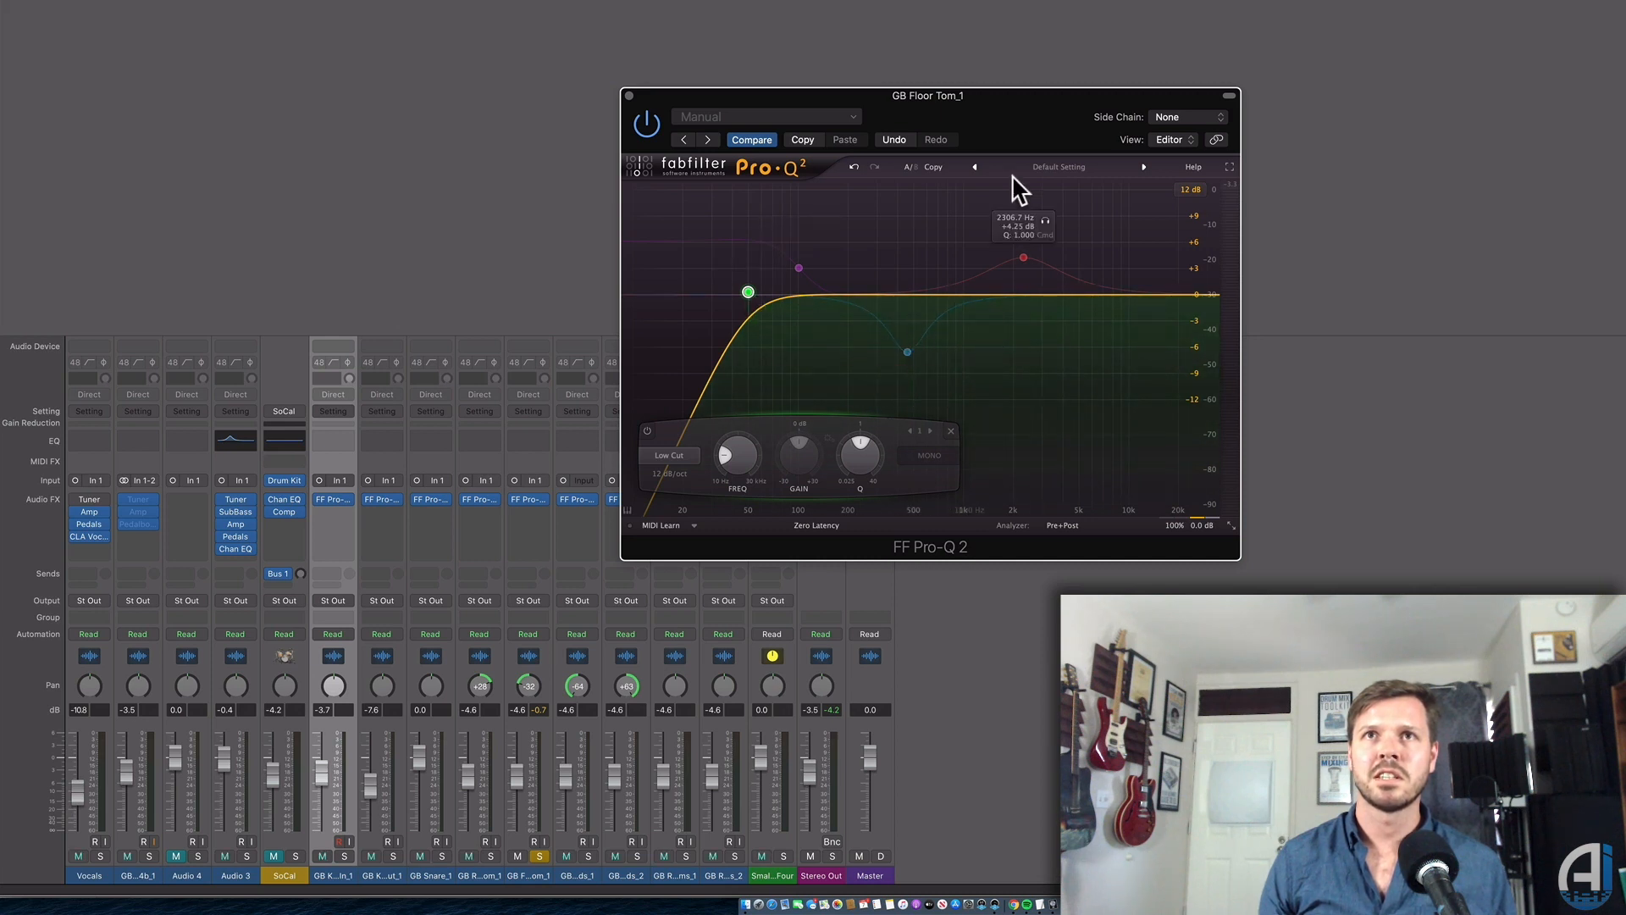
Turn the floor tom's blue bell band from a cut into a boost at about 432 Hz.
{"action": "left_click_drag", "start_coordinate": [1012, 113], "coordinate": [1138, 127]}
{"action": "left_click", "coordinate": [1033, 367]}
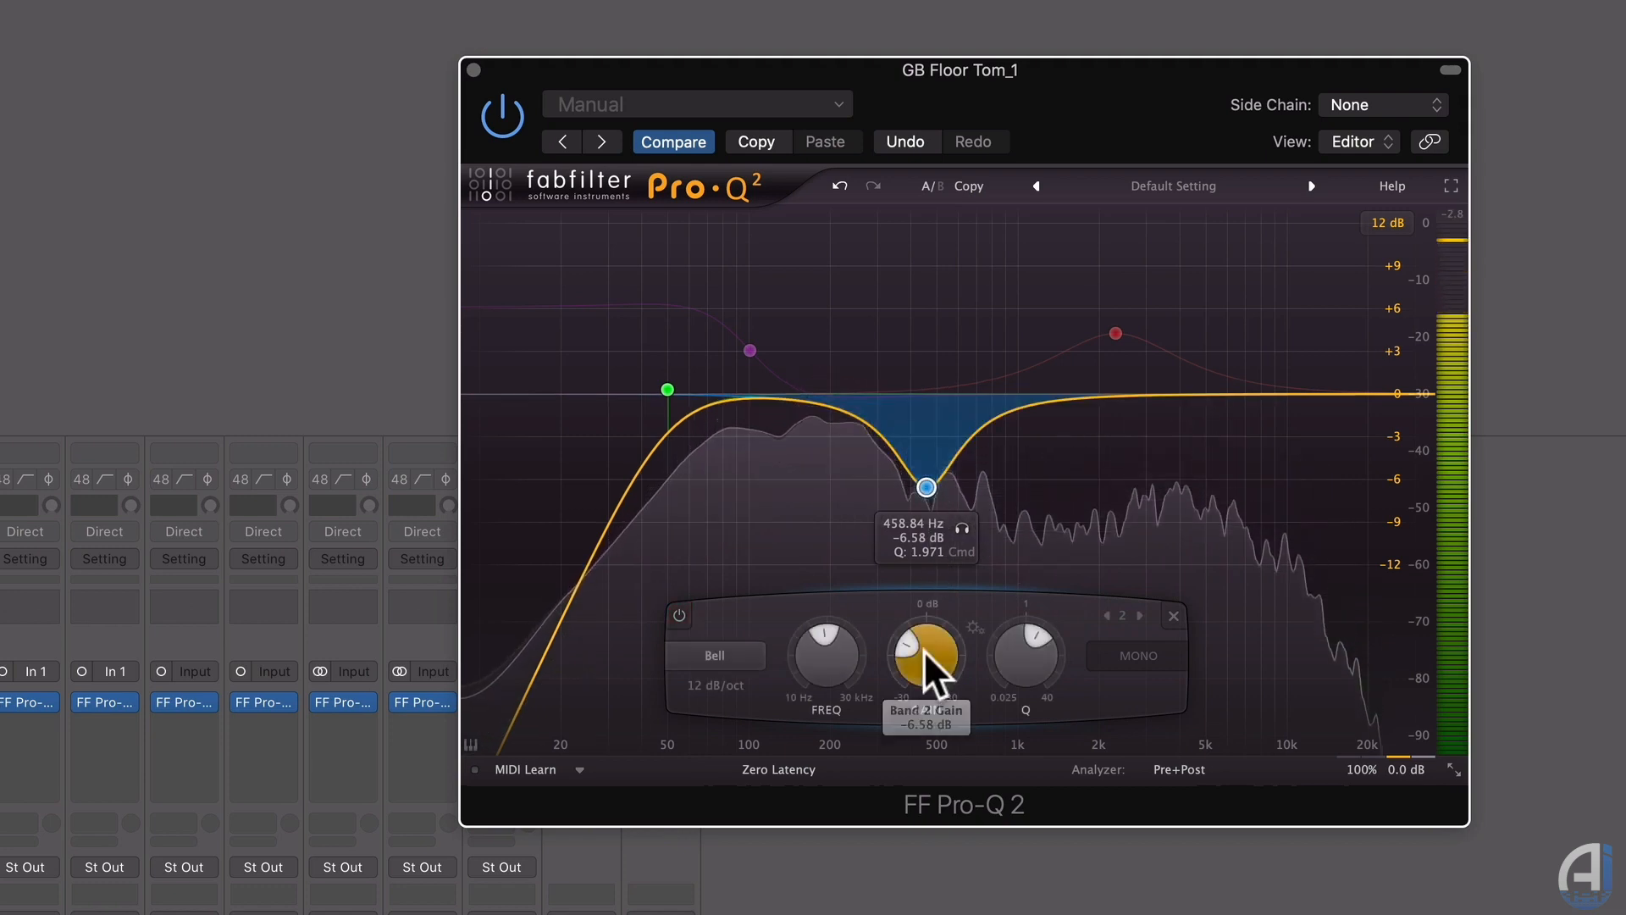
{"action": "left_click_drag", "start_coordinate": [925, 648], "coordinate": [1033, 510]}
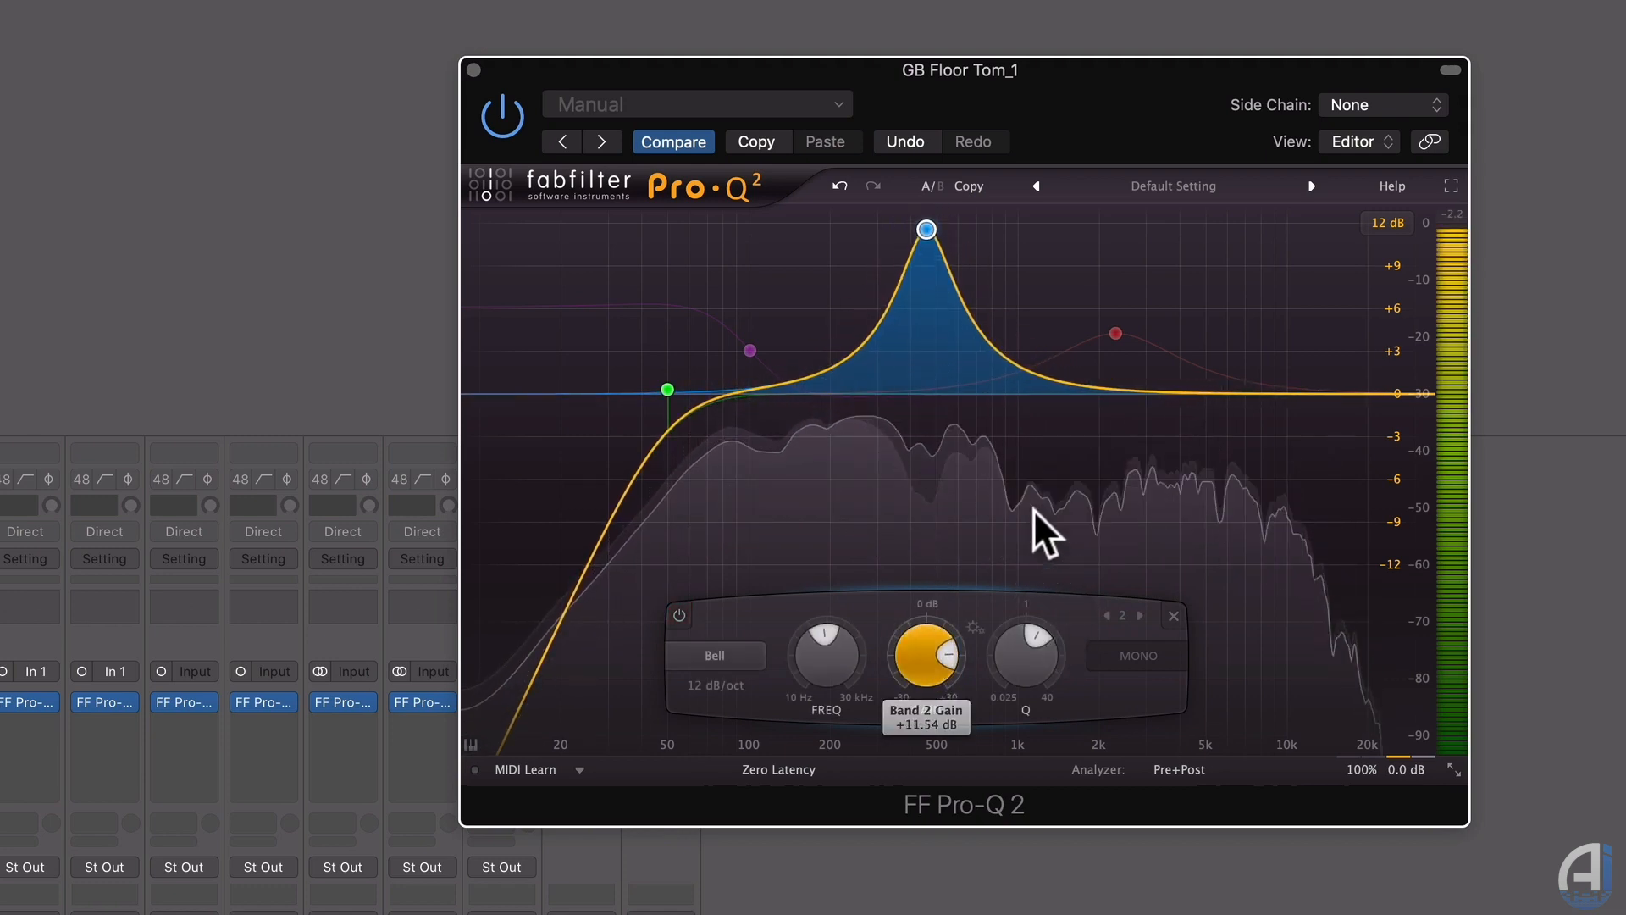
{"action": "left_click_drag", "start_coordinate": [931, 224], "coordinate": [928, 501]}
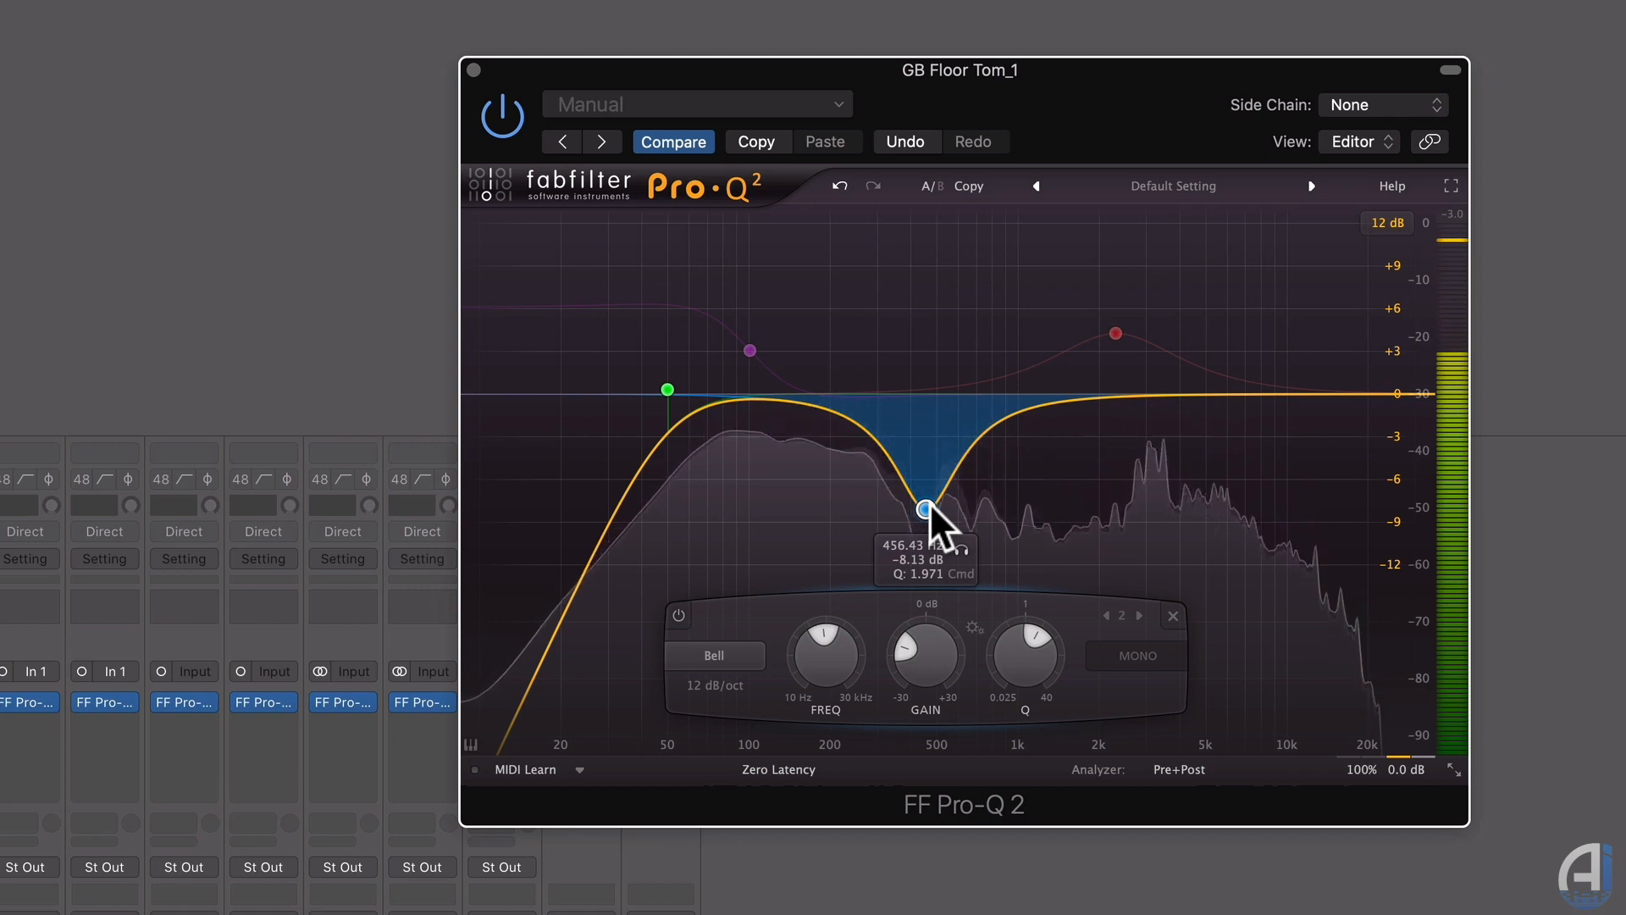
Re-enable a +6.75 dB low shelf near 100 Hz and a +4.88 dB presence boost near 3 kHz.
{"action": "double_click", "coordinate": [749, 348]}
{"action": "left_click_drag", "start_coordinate": [749, 349], "coordinate": [749, 344]}
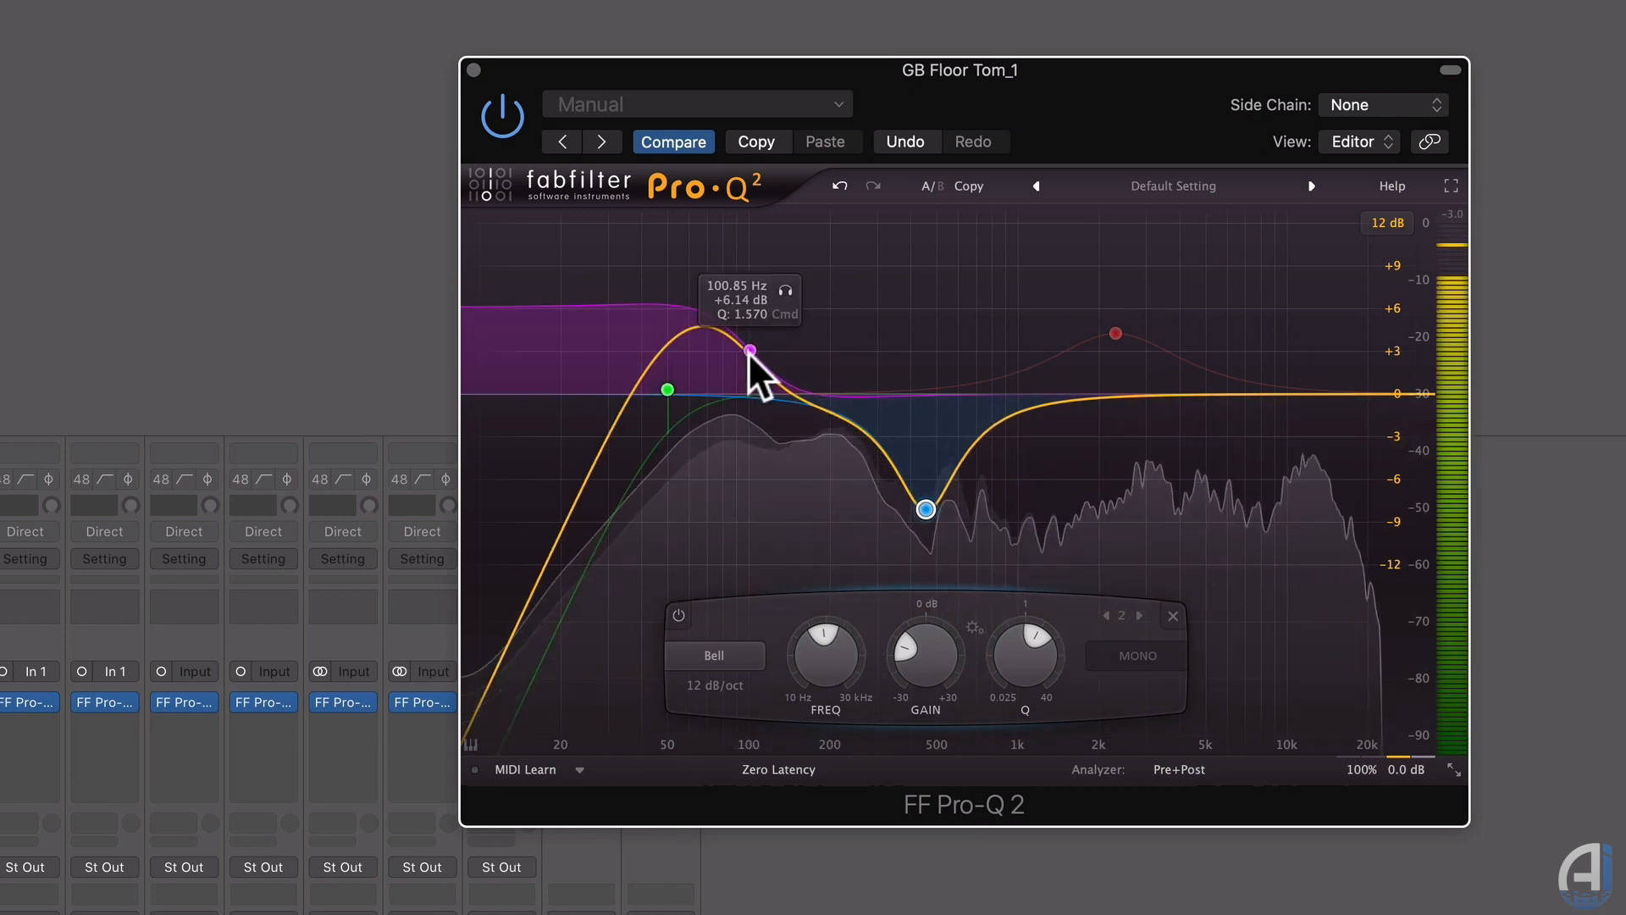
{"action": "double_click", "coordinate": [1113, 331]}
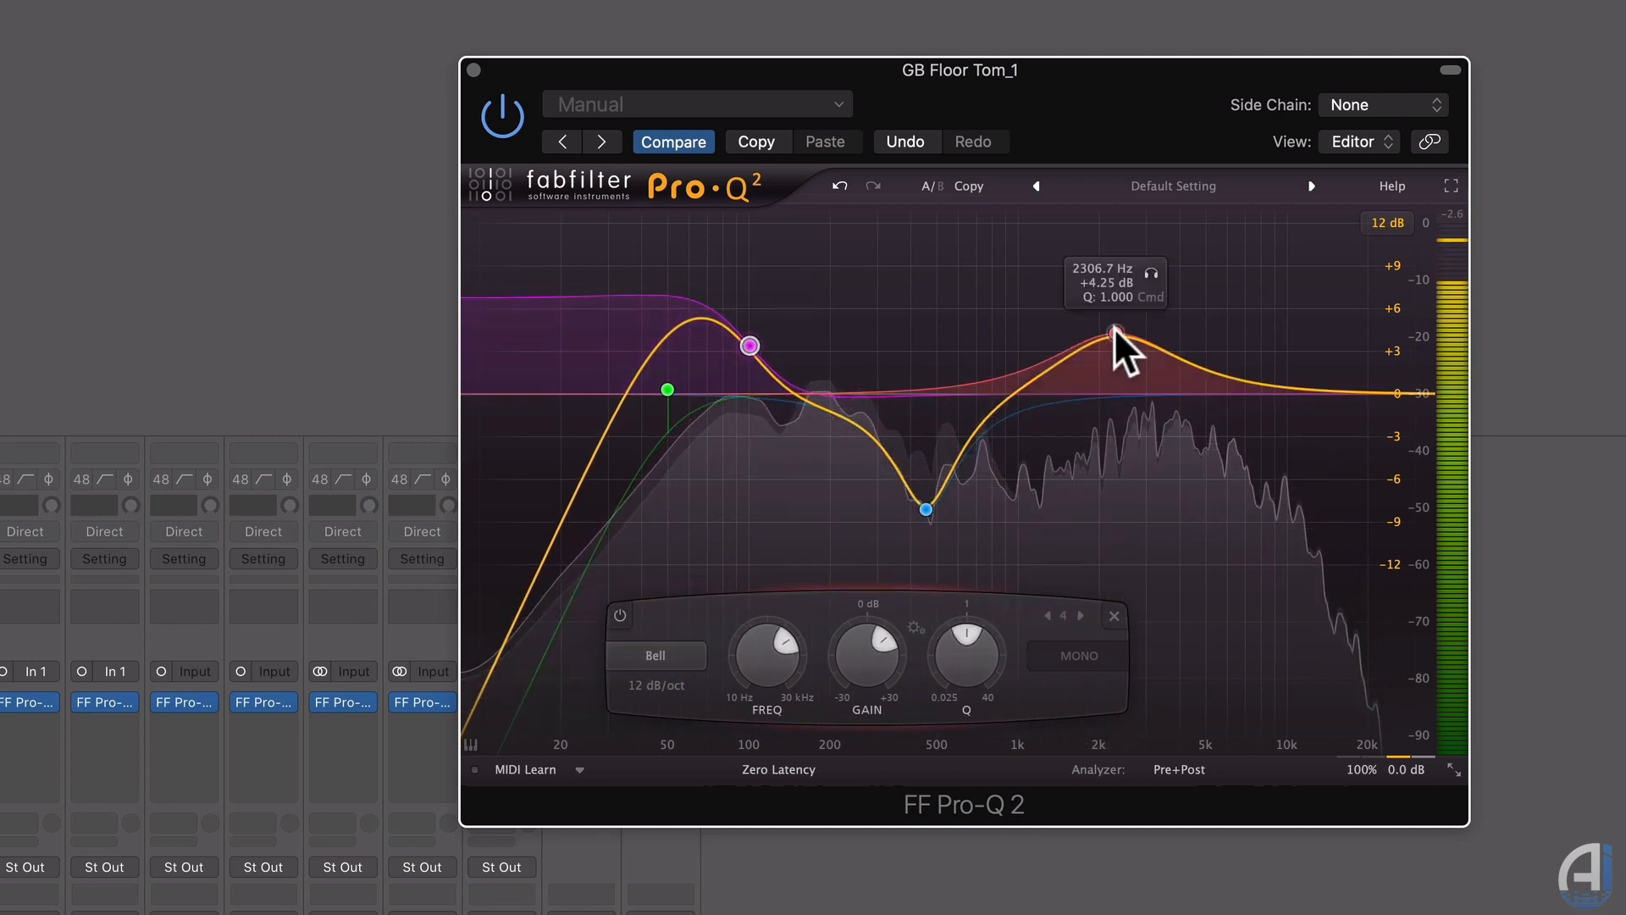
{"action": "left_click_drag", "start_coordinate": [1114, 327], "coordinate": [1145, 322]}
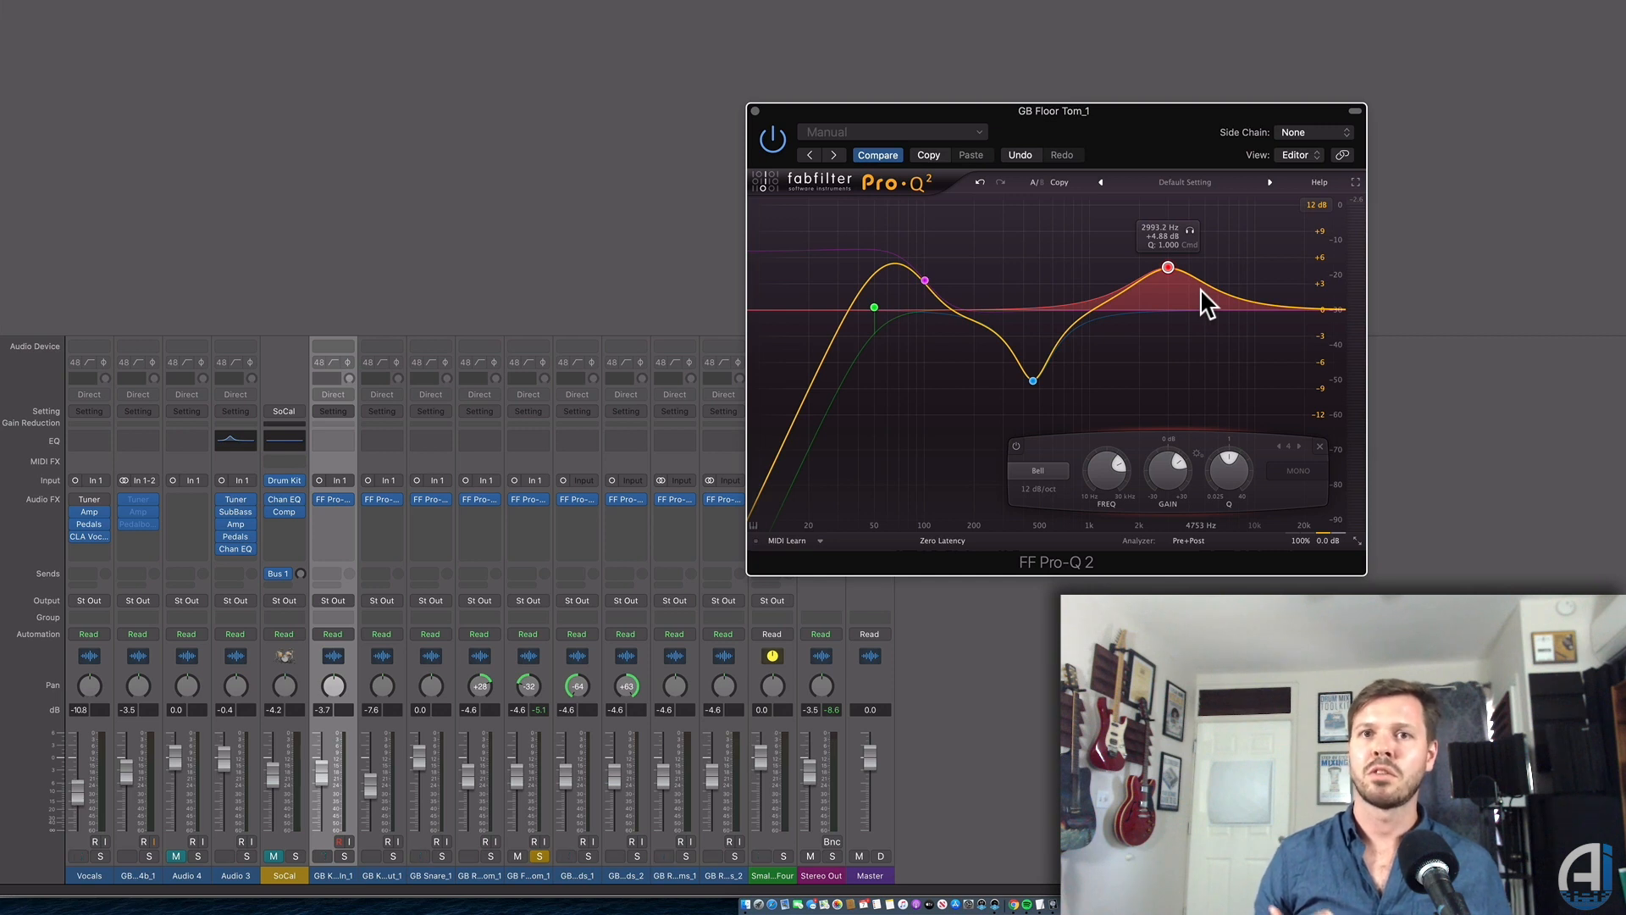
A/B the floor tom's Pro-Q 2 by bypassing and re-enabling it, then close its window.
{"action": "mouse_move", "coordinate": [1008, 338]}
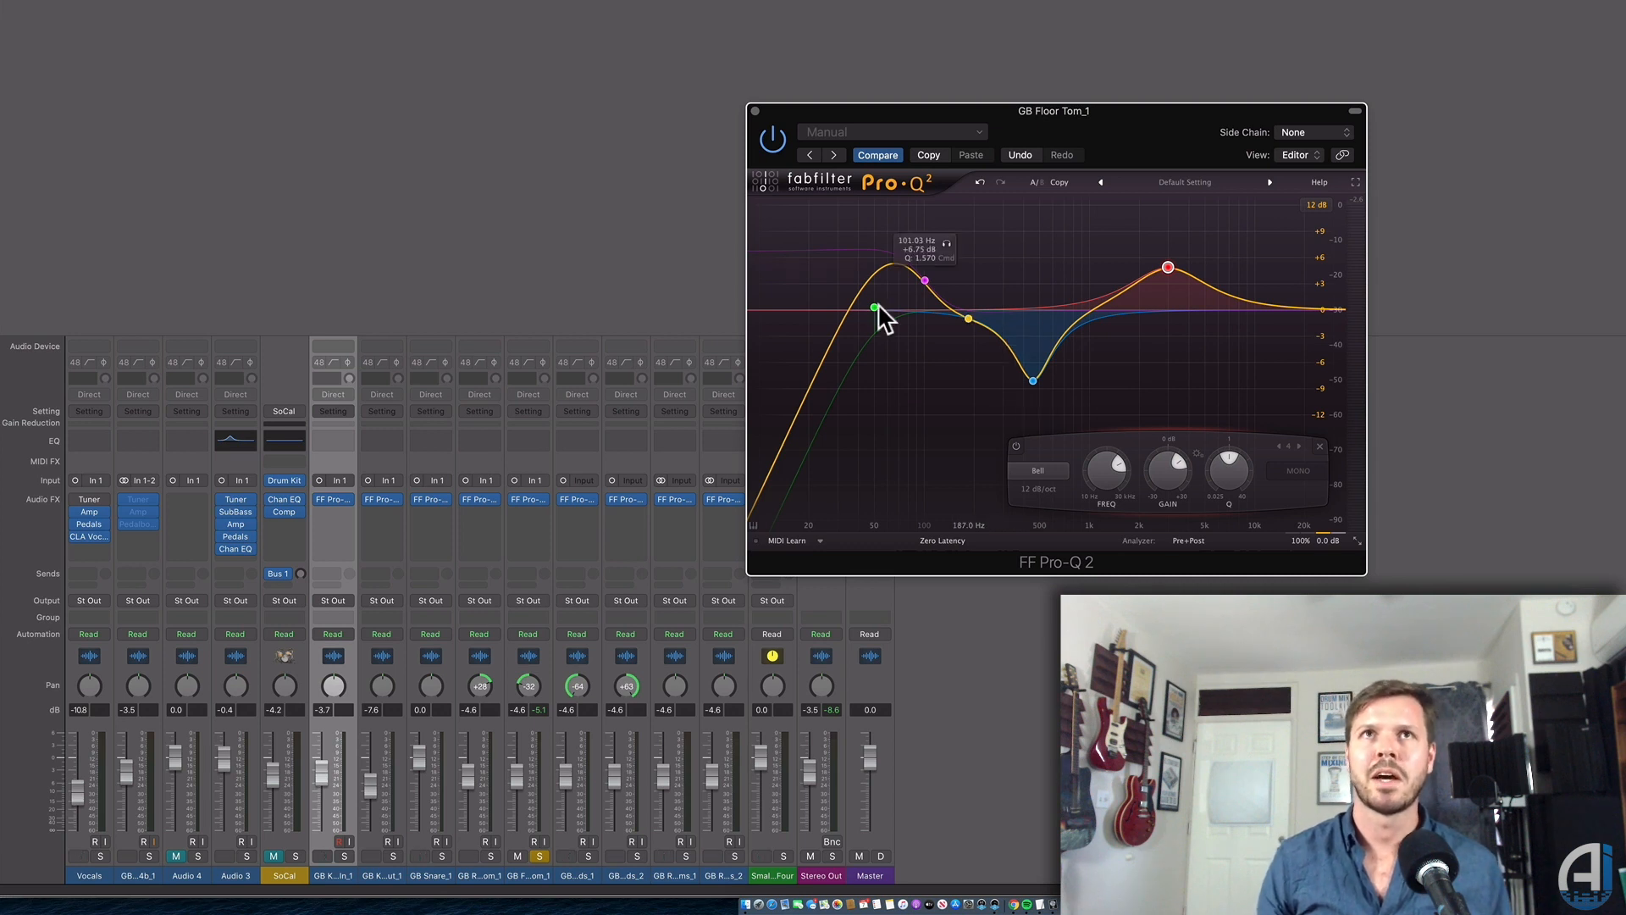
{"action": "left_click_drag", "start_coordinate": [929, 113], "coordinate": [919, 114]}
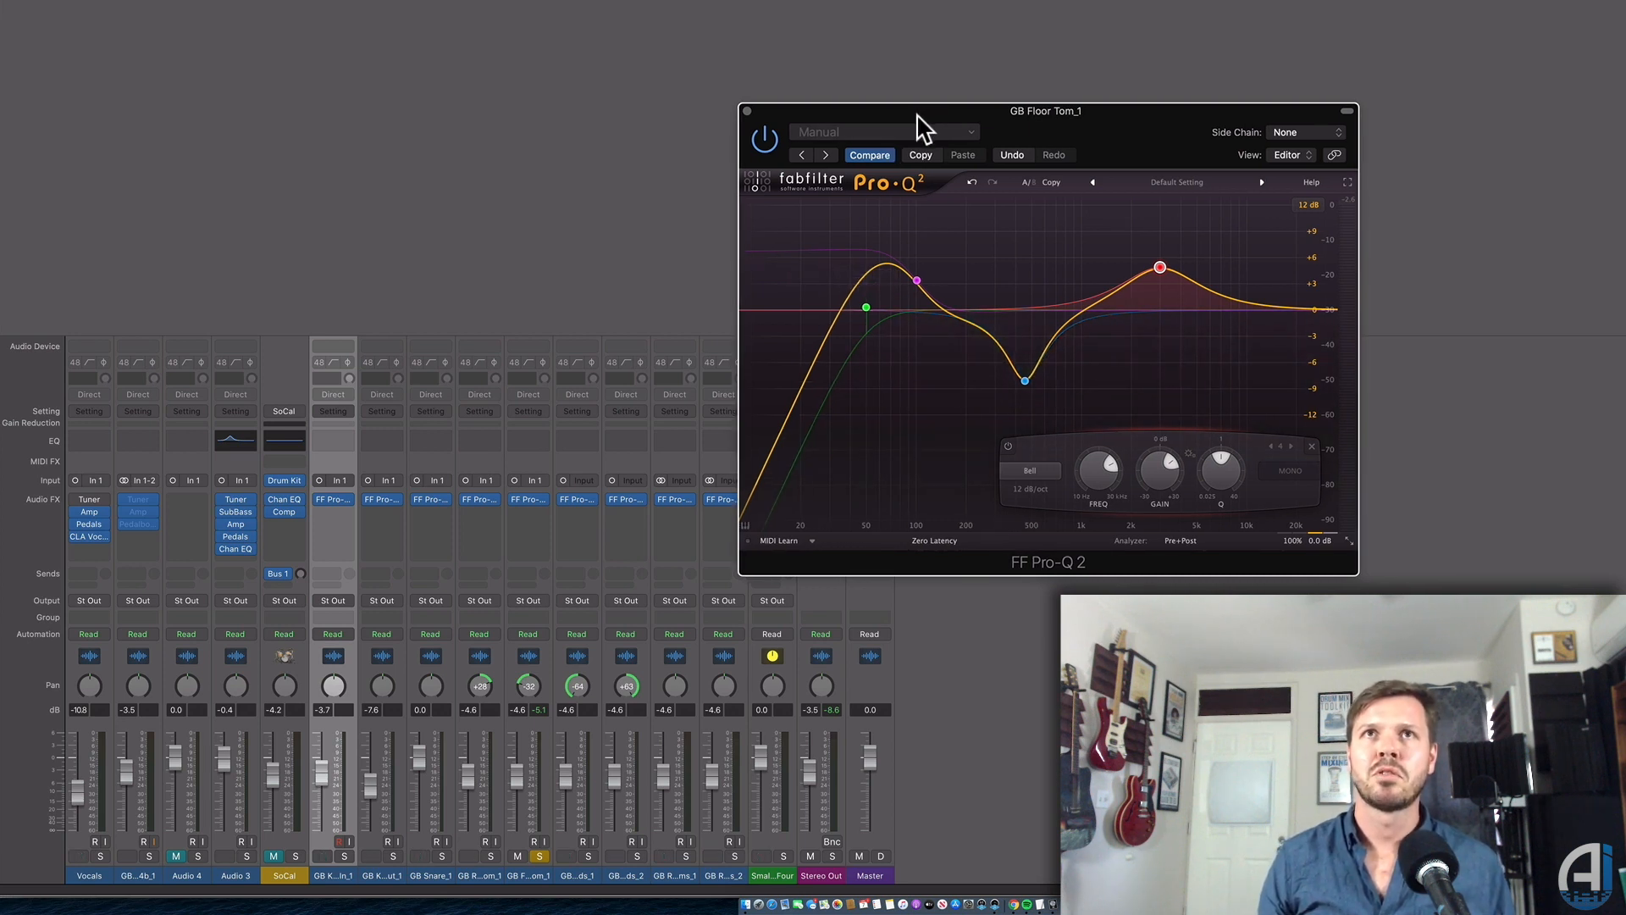
{"action": "left_click", "coordinate": [765, 142]}
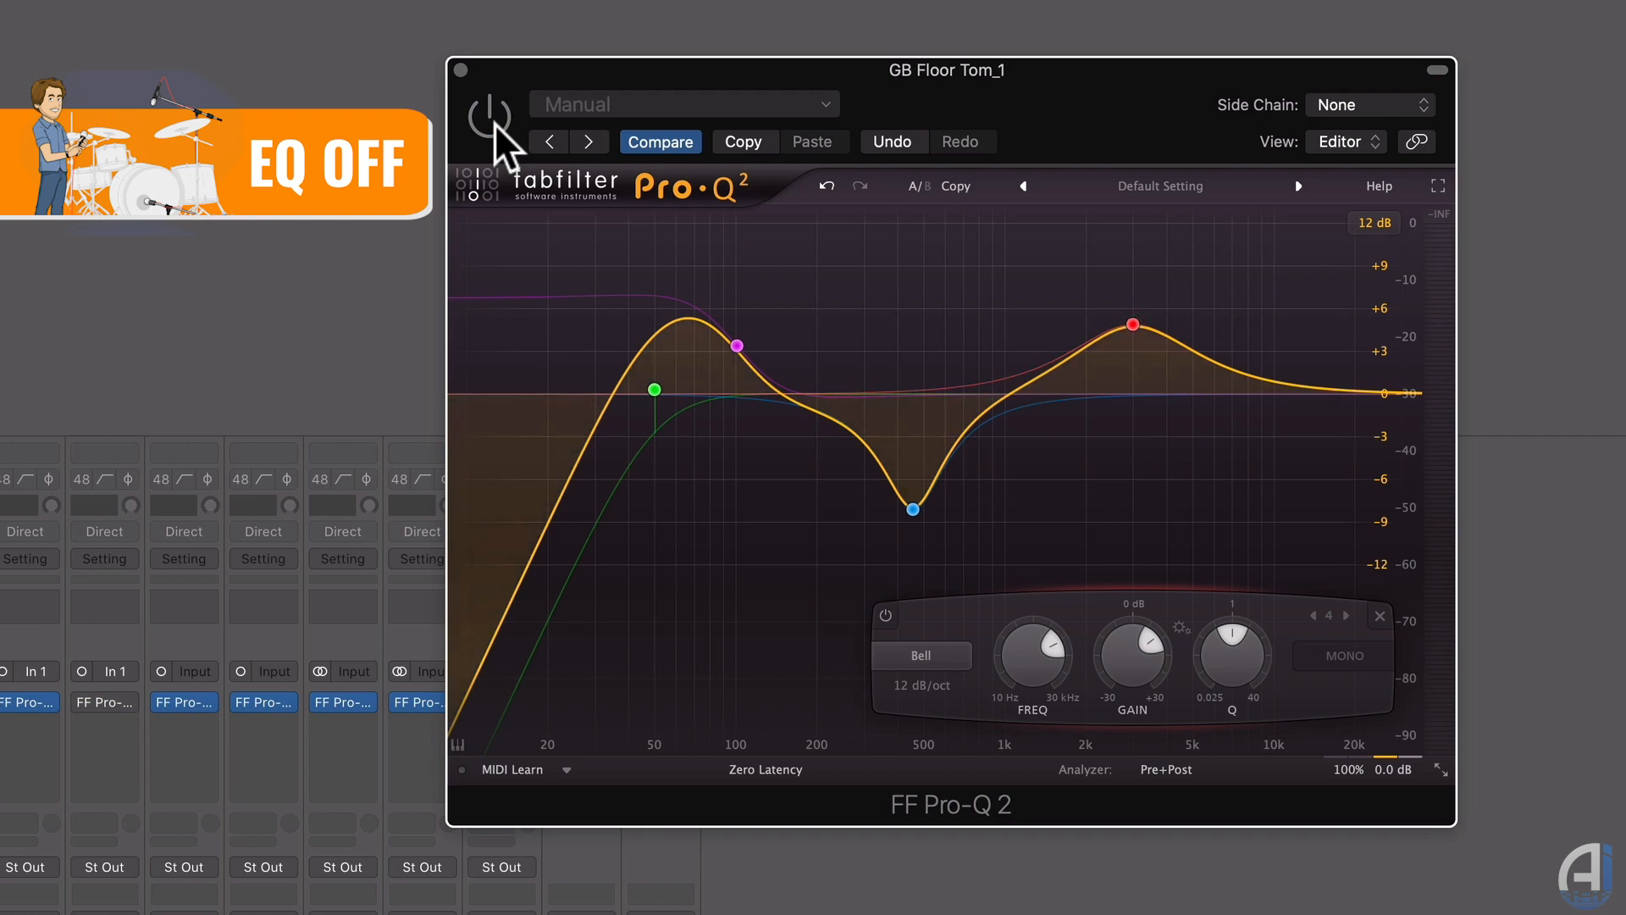
{"action": "left_click", "coordinate": [495, 123]}
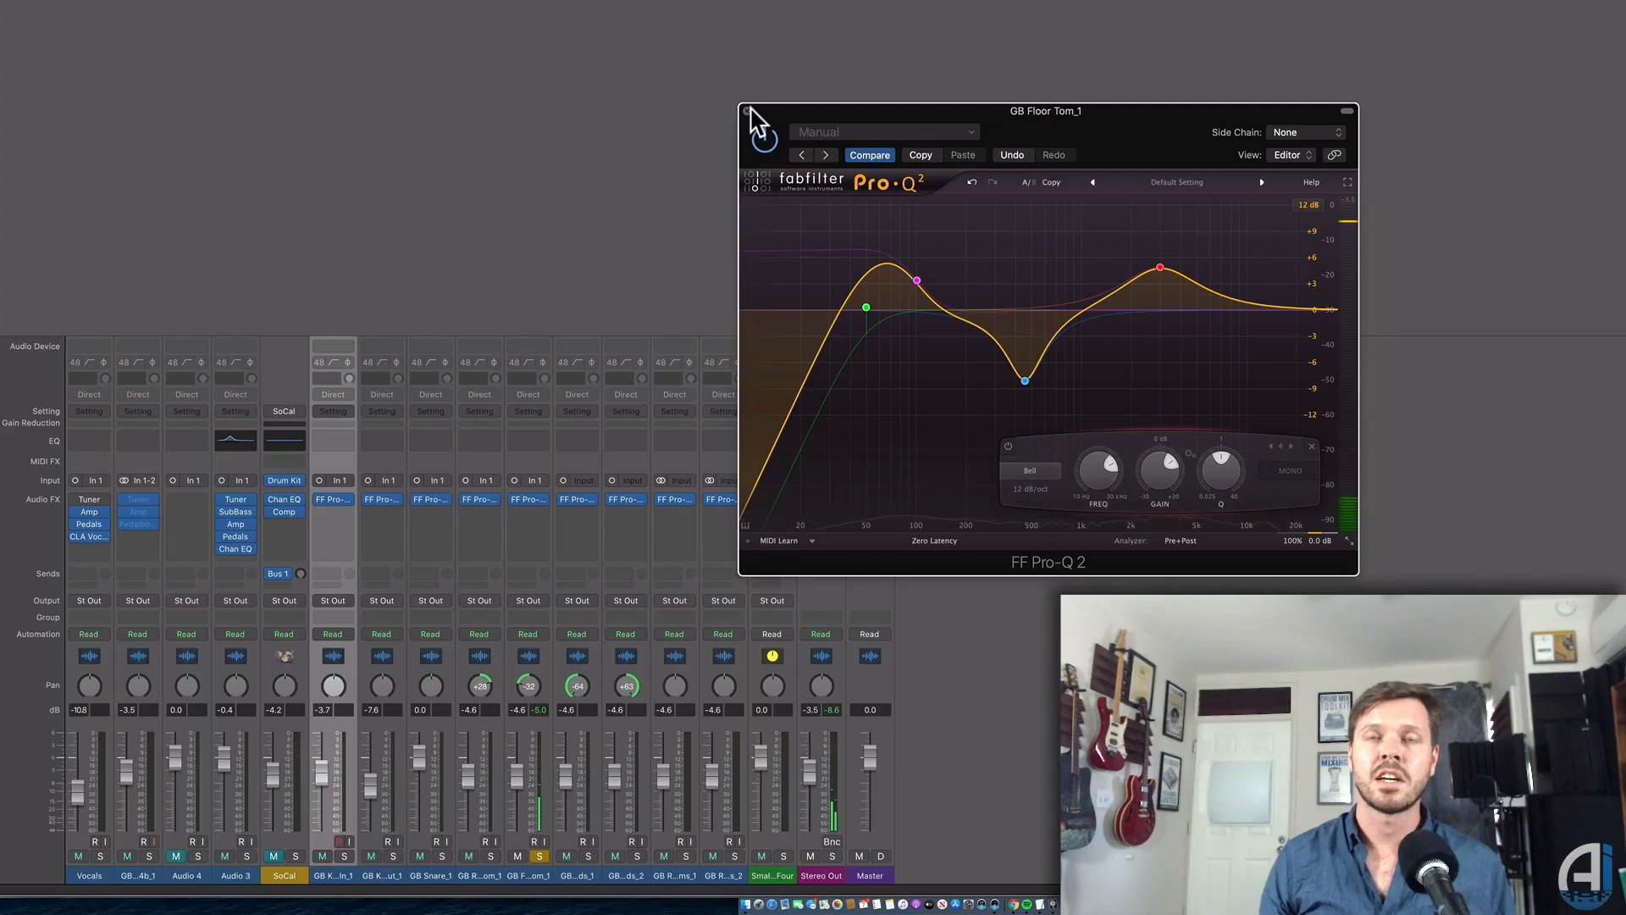
{"action": "left_click", "coordinate": [748, 110]}
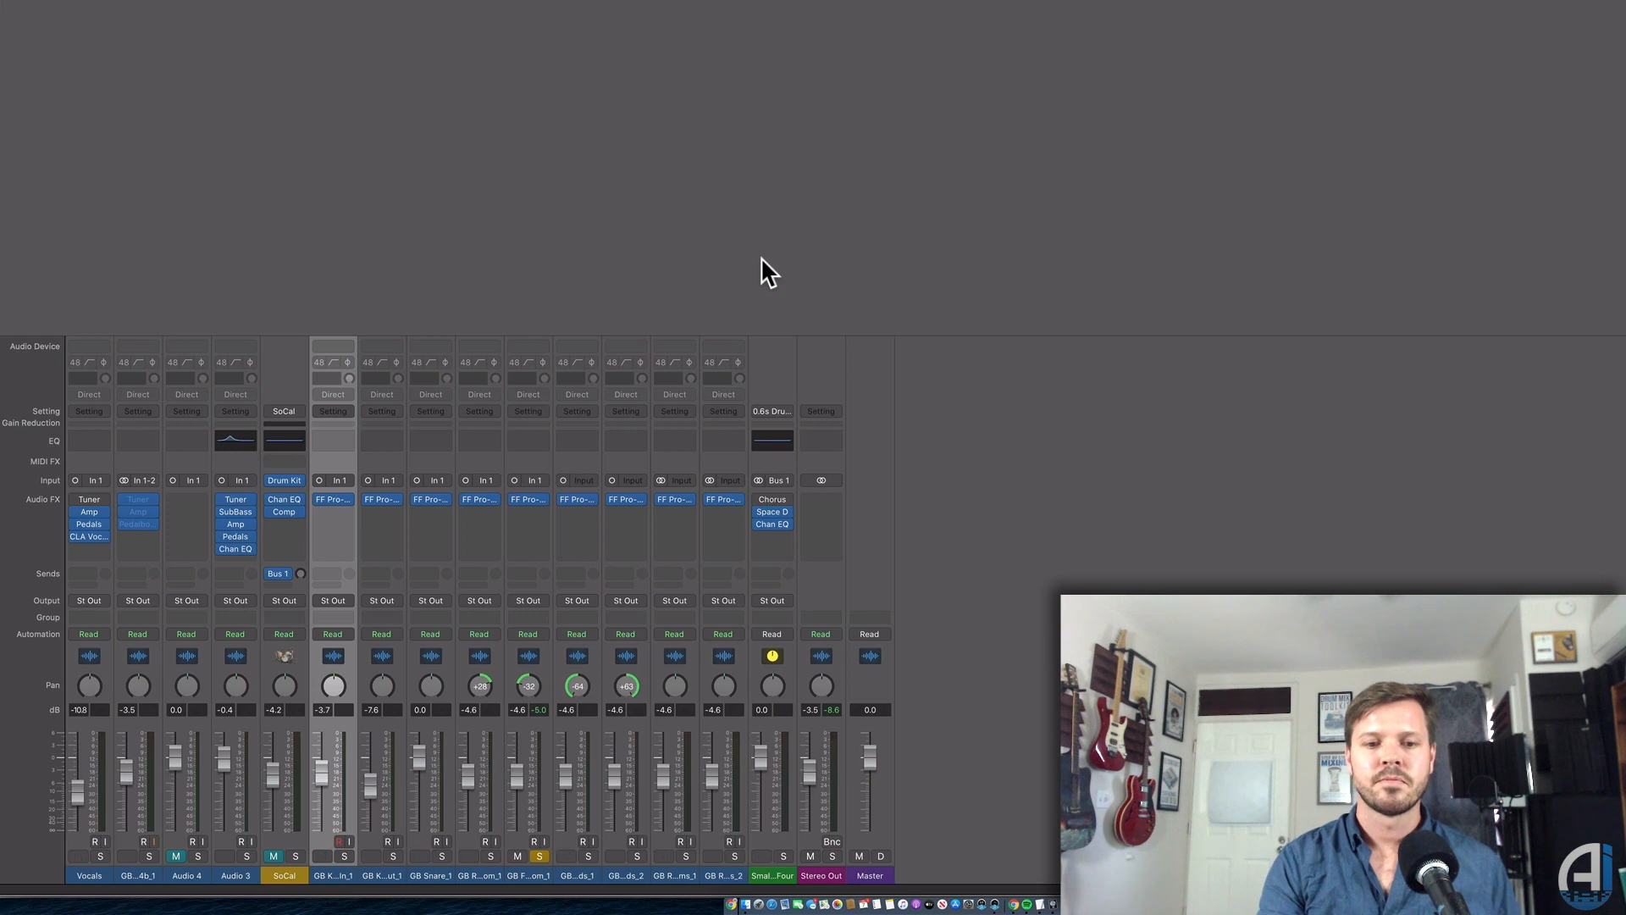
Unsolo the floor tom and pan the first overhead channel left to -64.
{"action": "left_click", "coordinate": [538, 856]}
{"action": "left_click", "coordinate": [593, 878]}
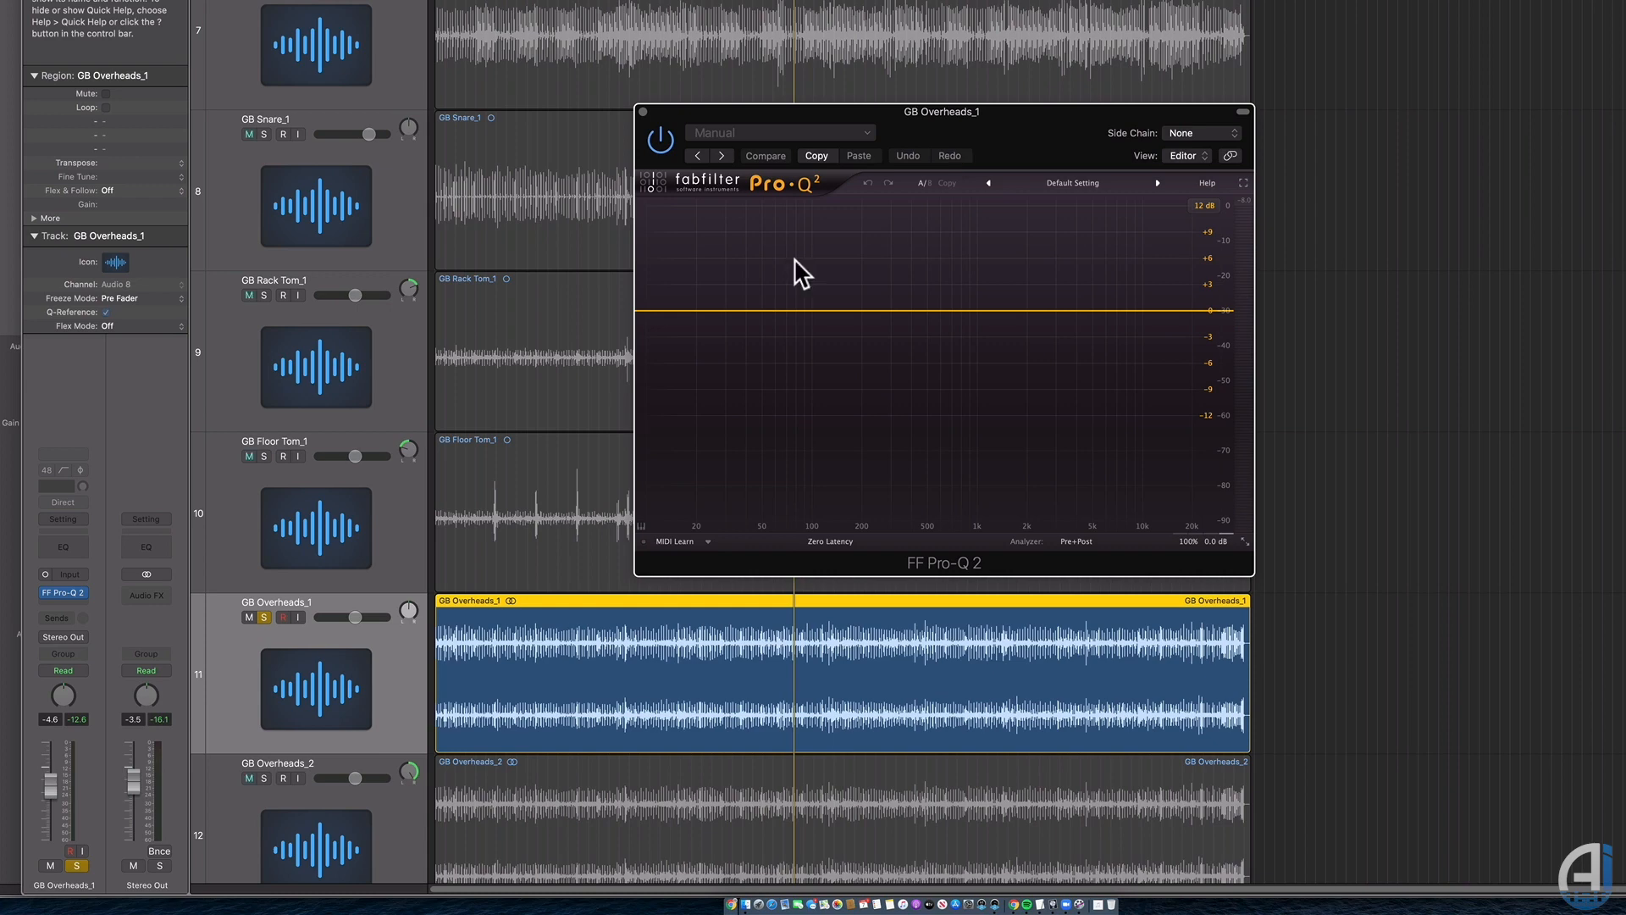
{"action": "key", "text": "super+2"}
{"action": "left_click", "coordinate": [641, 111]}
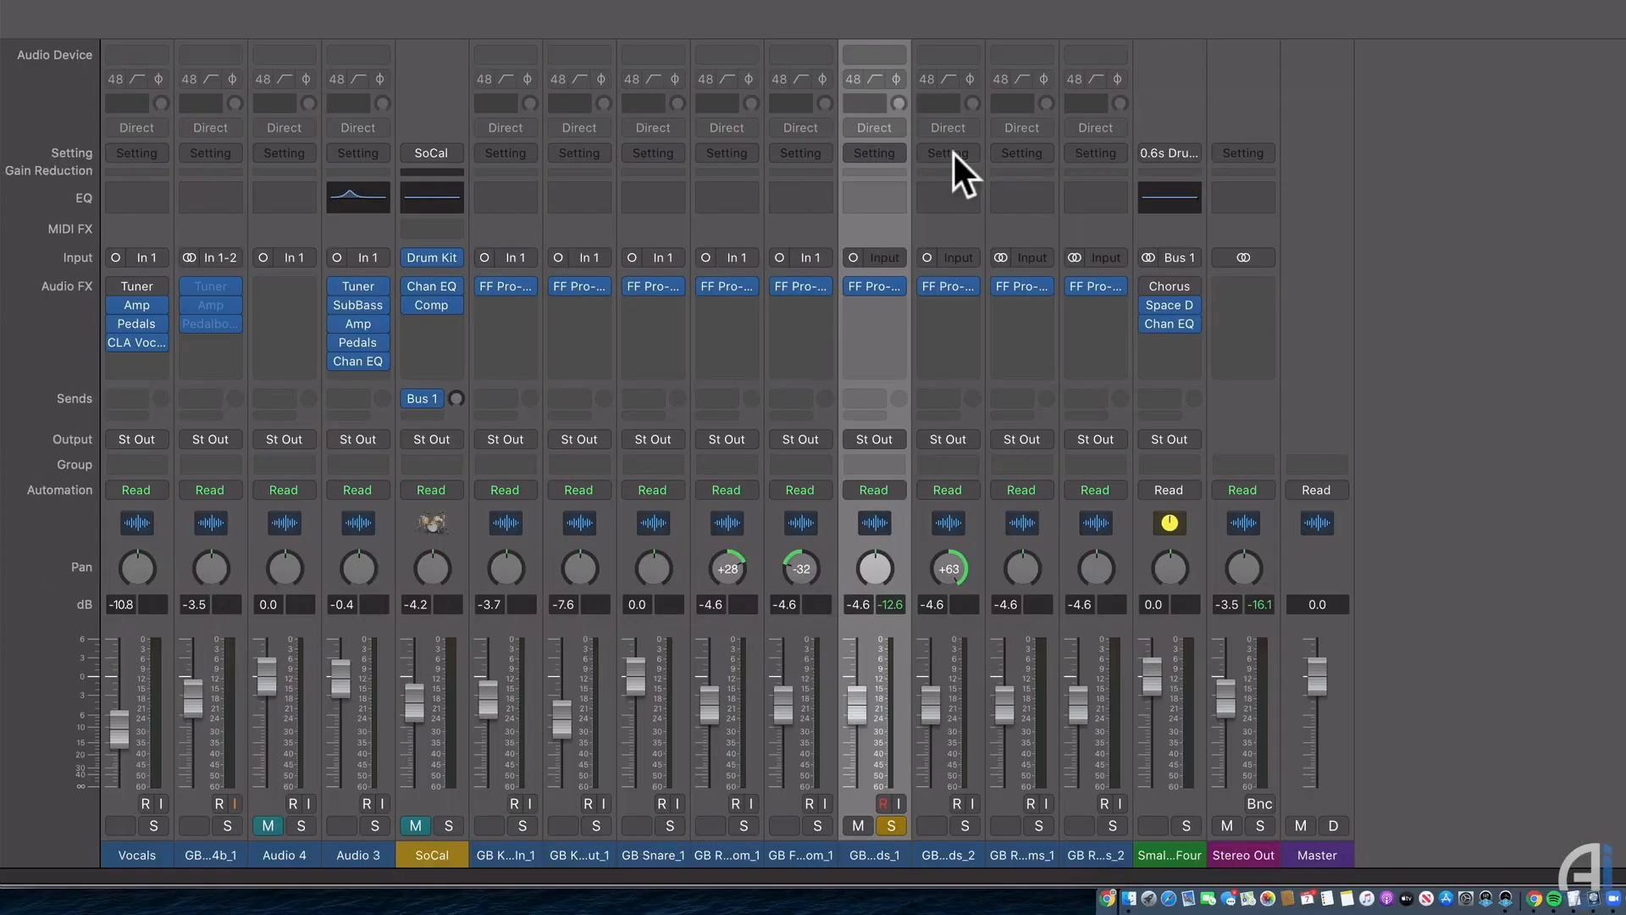
{"action": "left_click_drag", "start_coordinate": [875, 568], "coordinate": [874, 618]}
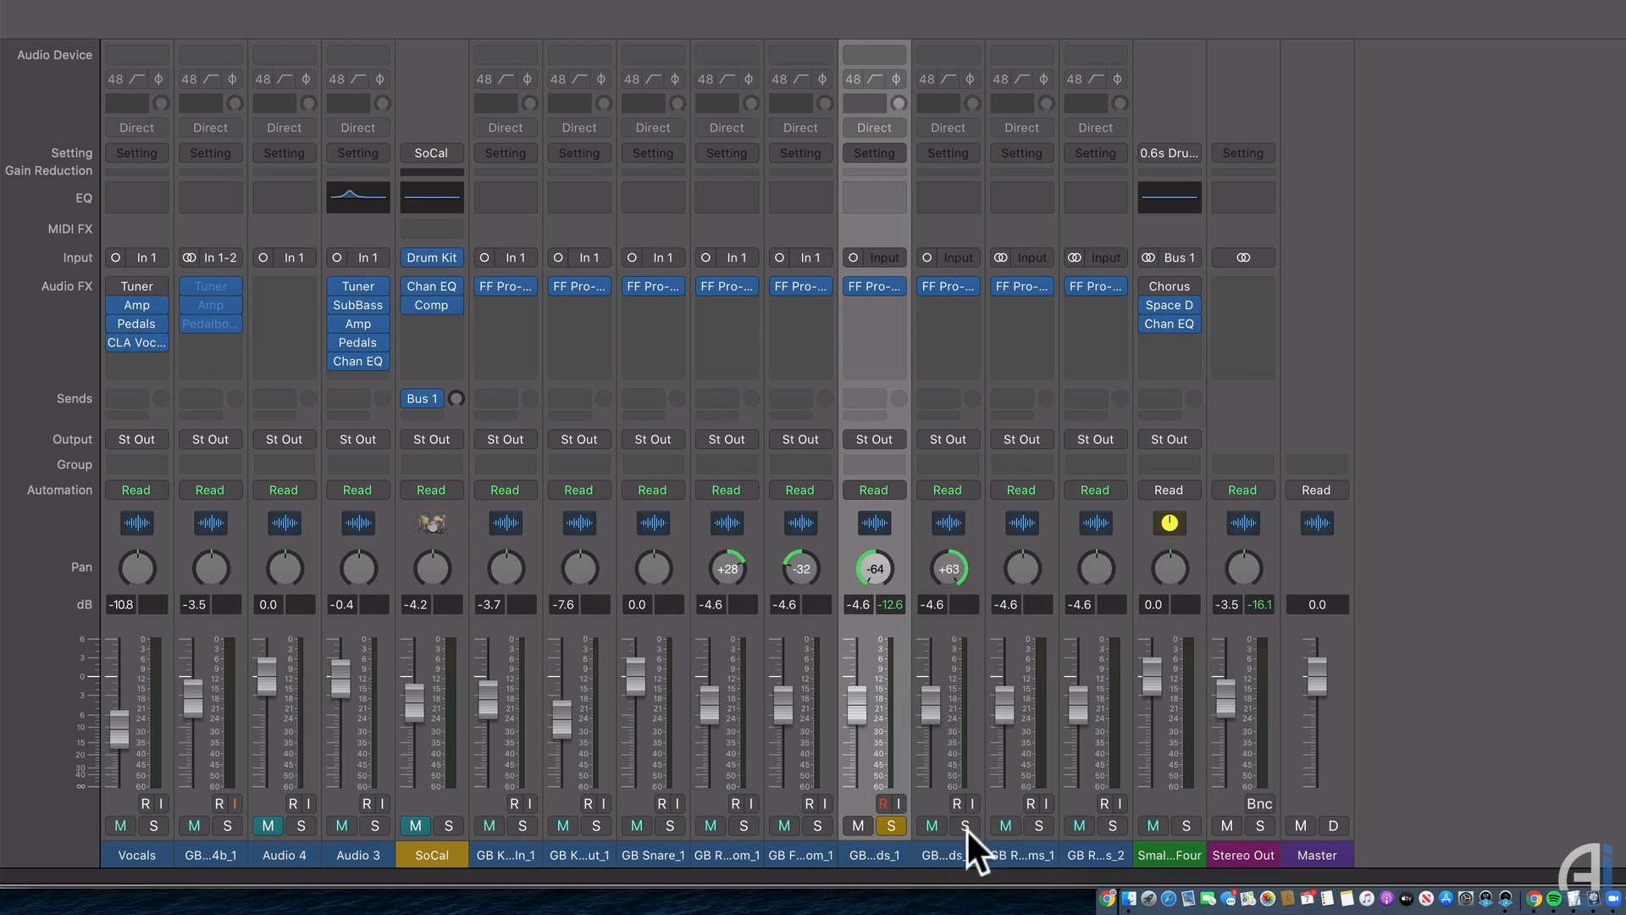
Create a new aux track with its input set to Bus 2.
{"action": "left_click", "coordinate": [952, 853]}
{"action": "right_click", "coordinate": [953, 855]}
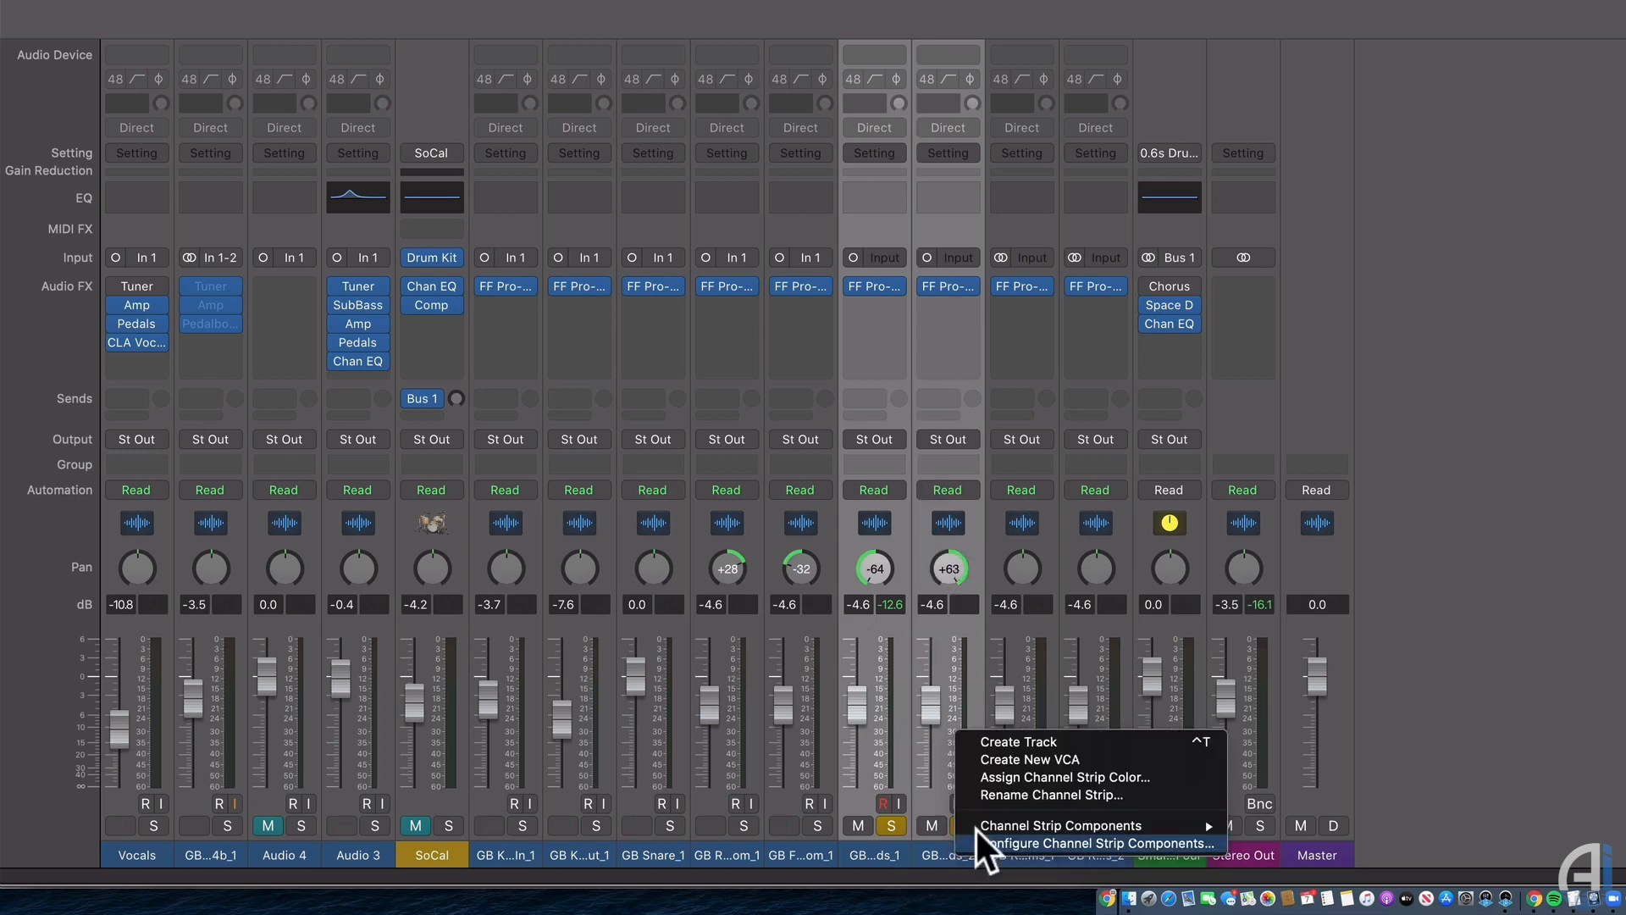
{"action": "left_click", "coordinate": [1034, 743]}
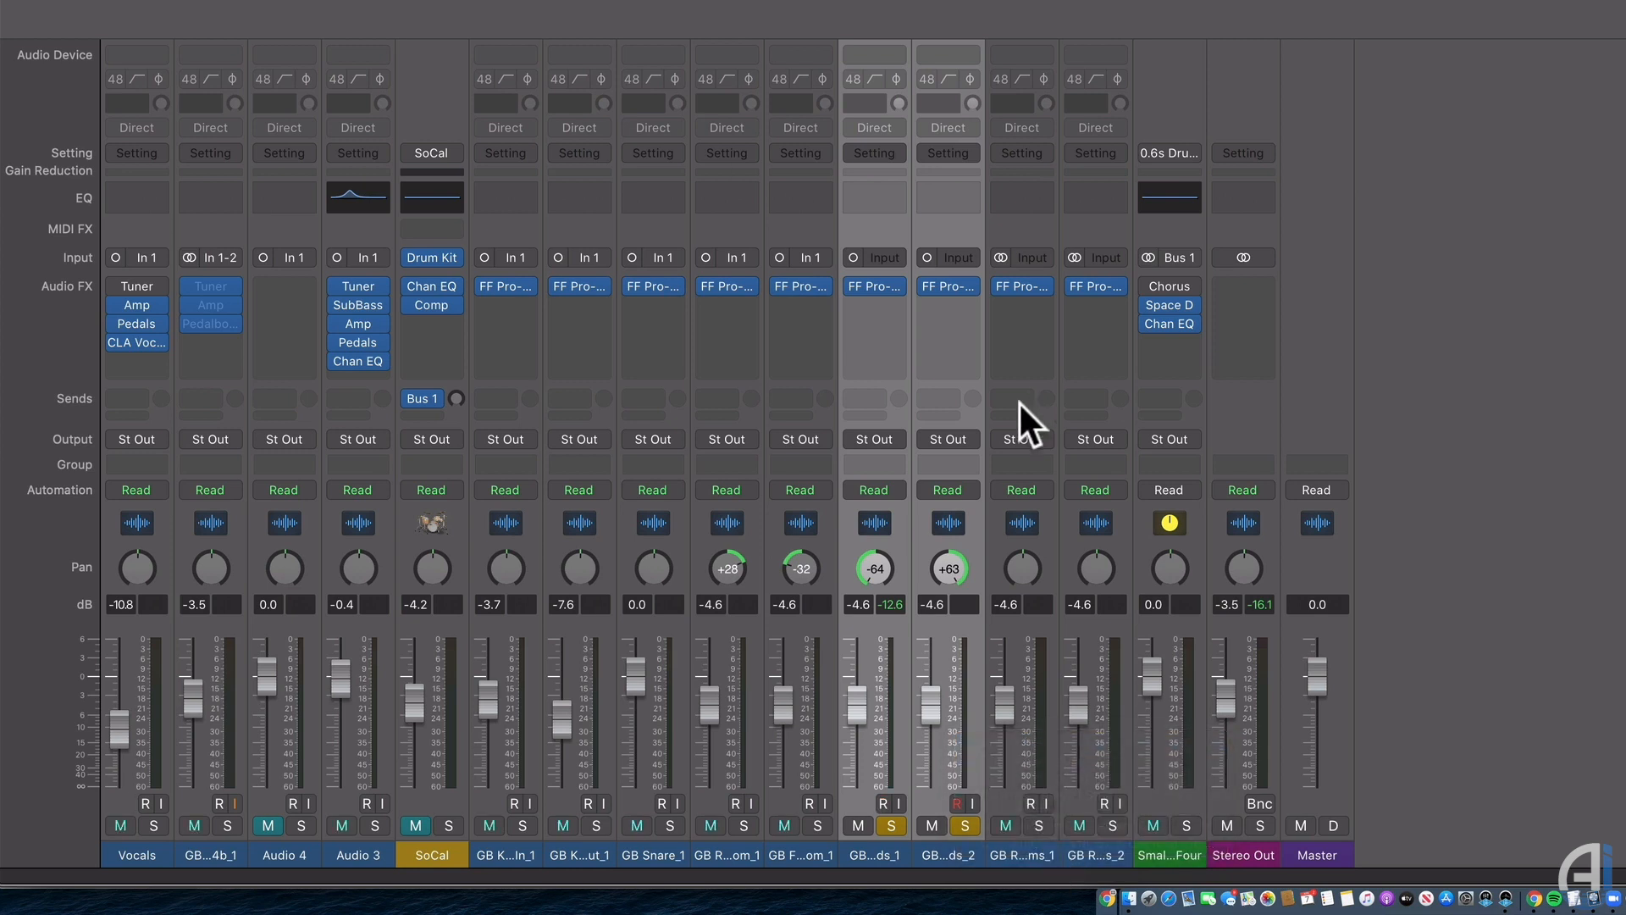
{"action": "left_click", "coordinate": [1263, 257]}
{"action": "mouse_move", "coordinate": [1326, 358]}
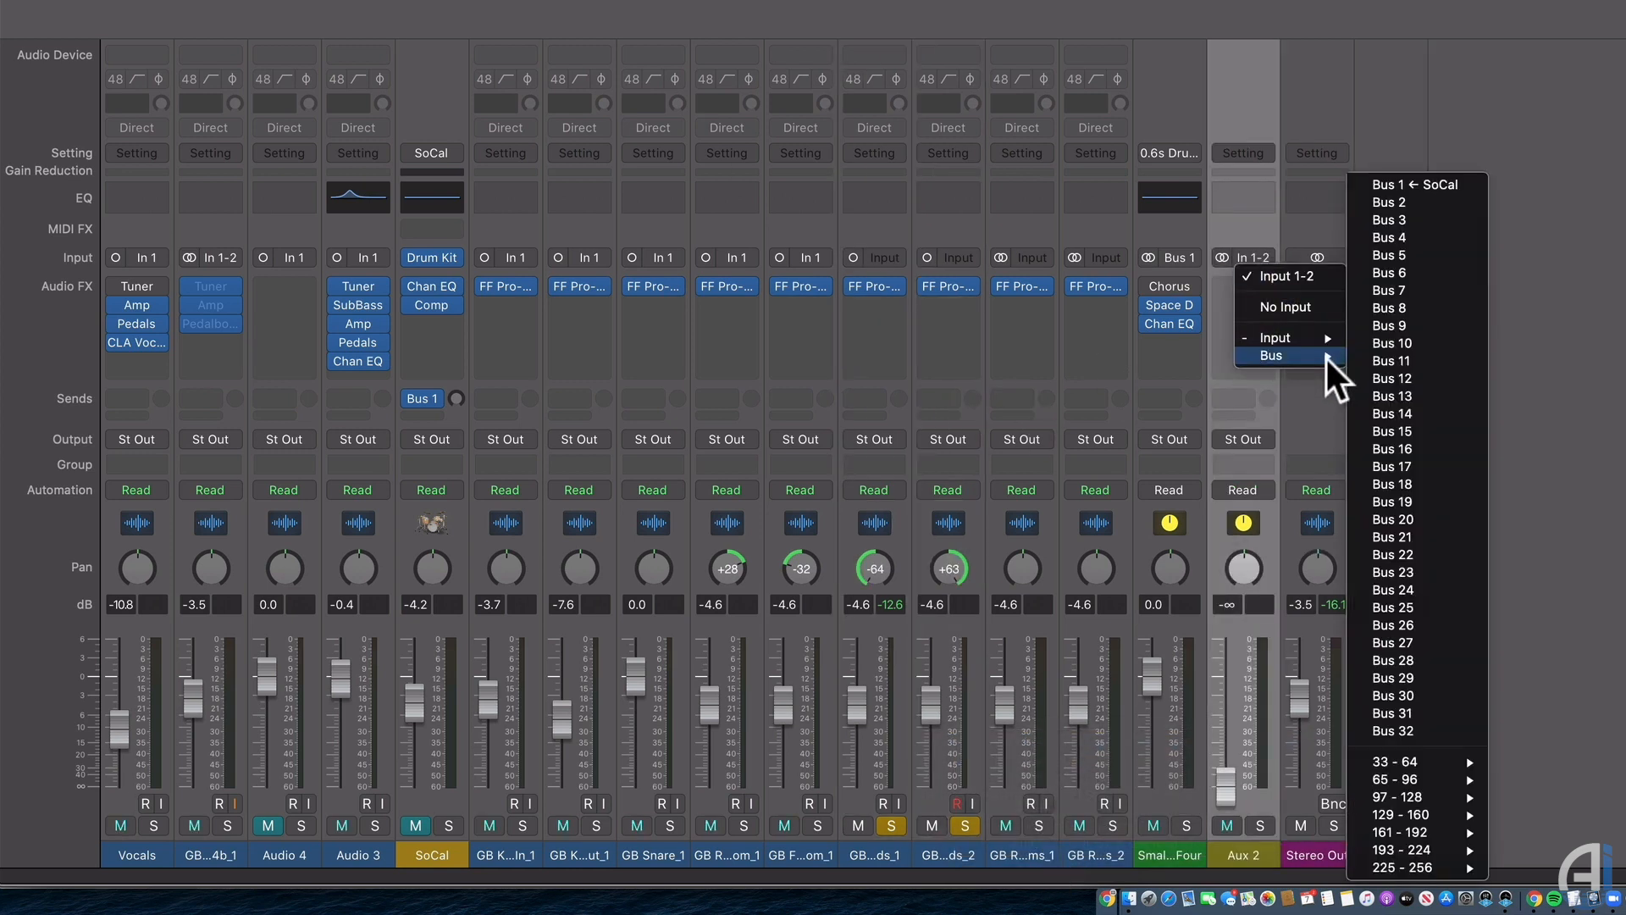
{"action": "left_click", "coordinate": [1433, 201]}
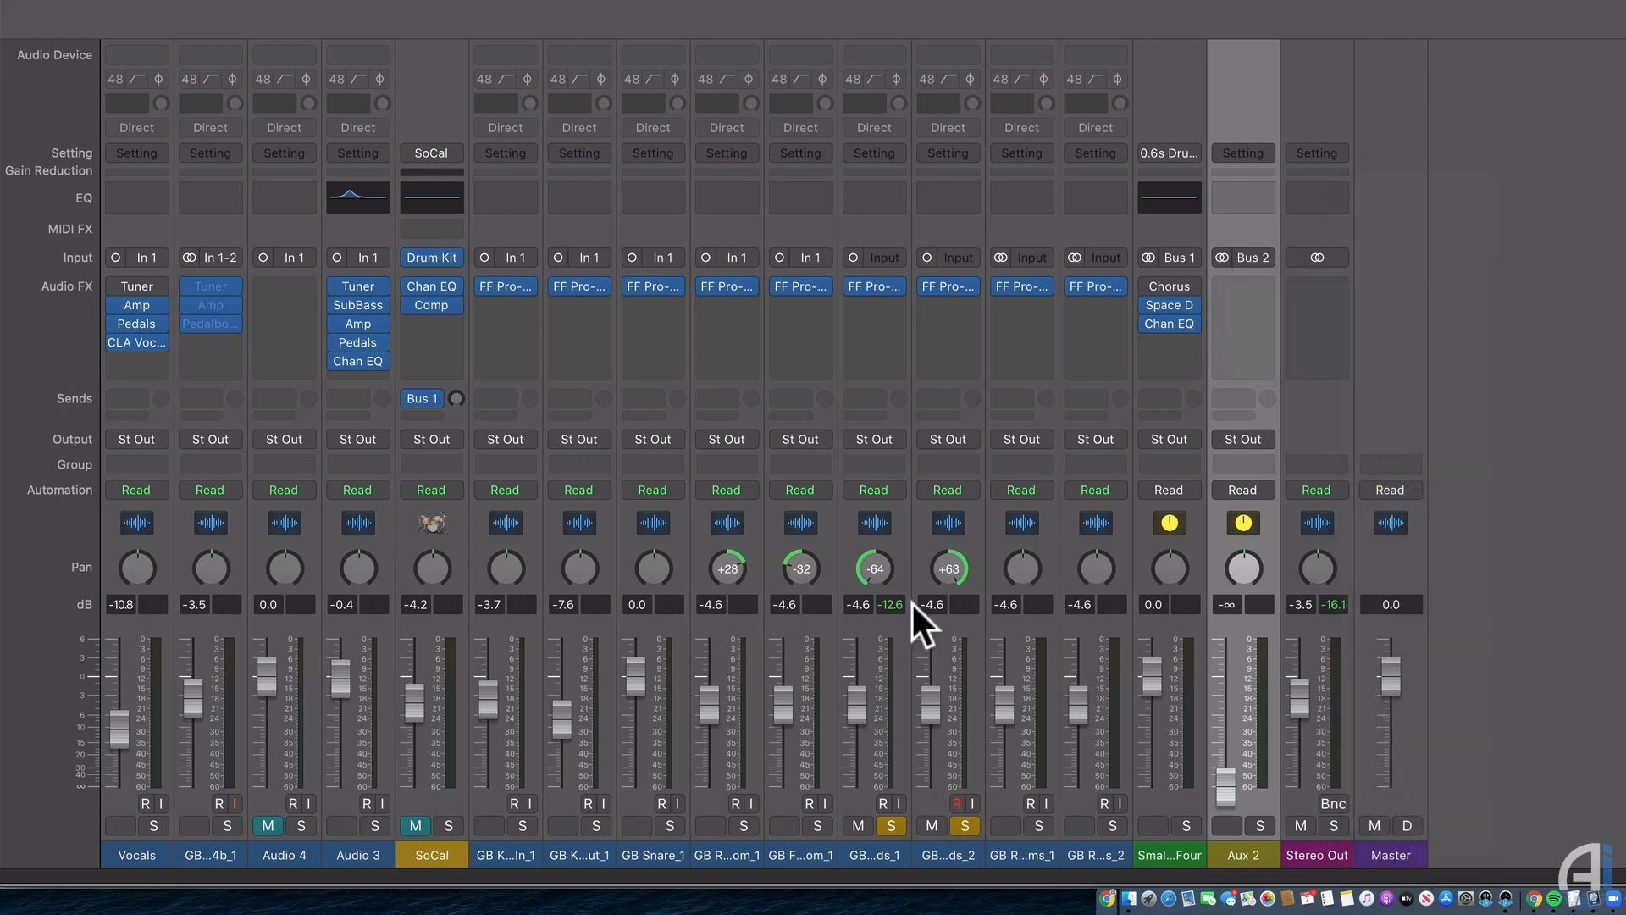
Route the outputs of both overhead channels to Bus 2.
{"action": "left_click", "coordinate": [903, 855]}
{"action": "left_click", "coordinate": [914, 493], "text": "shift"}
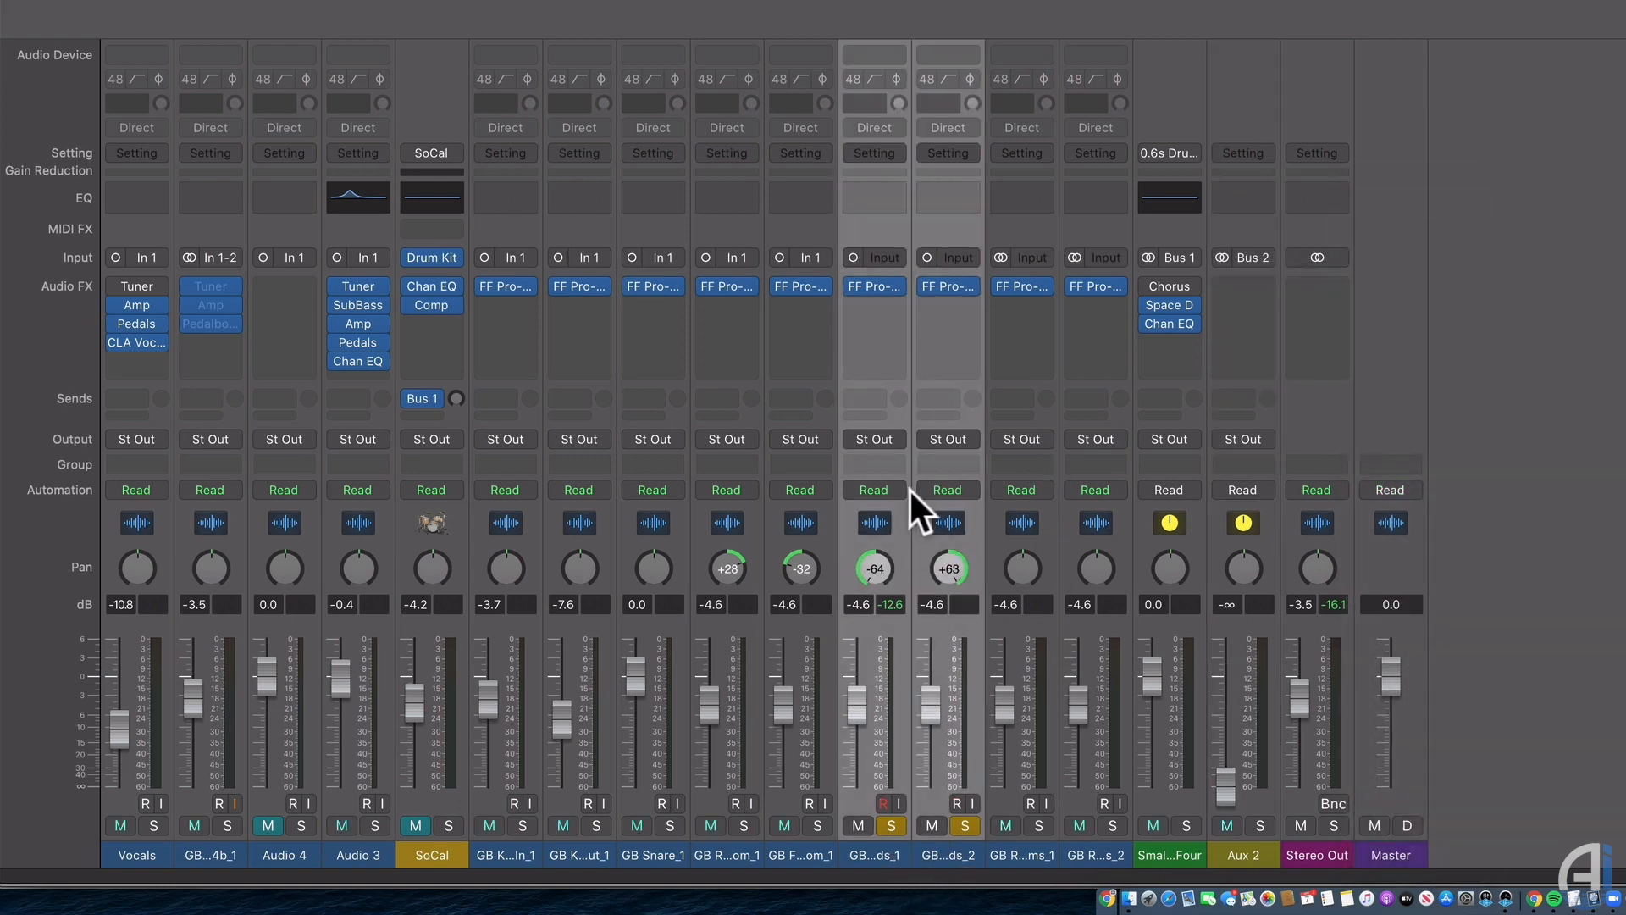
{"action": "left_click", "coordinate": [969, 439]}
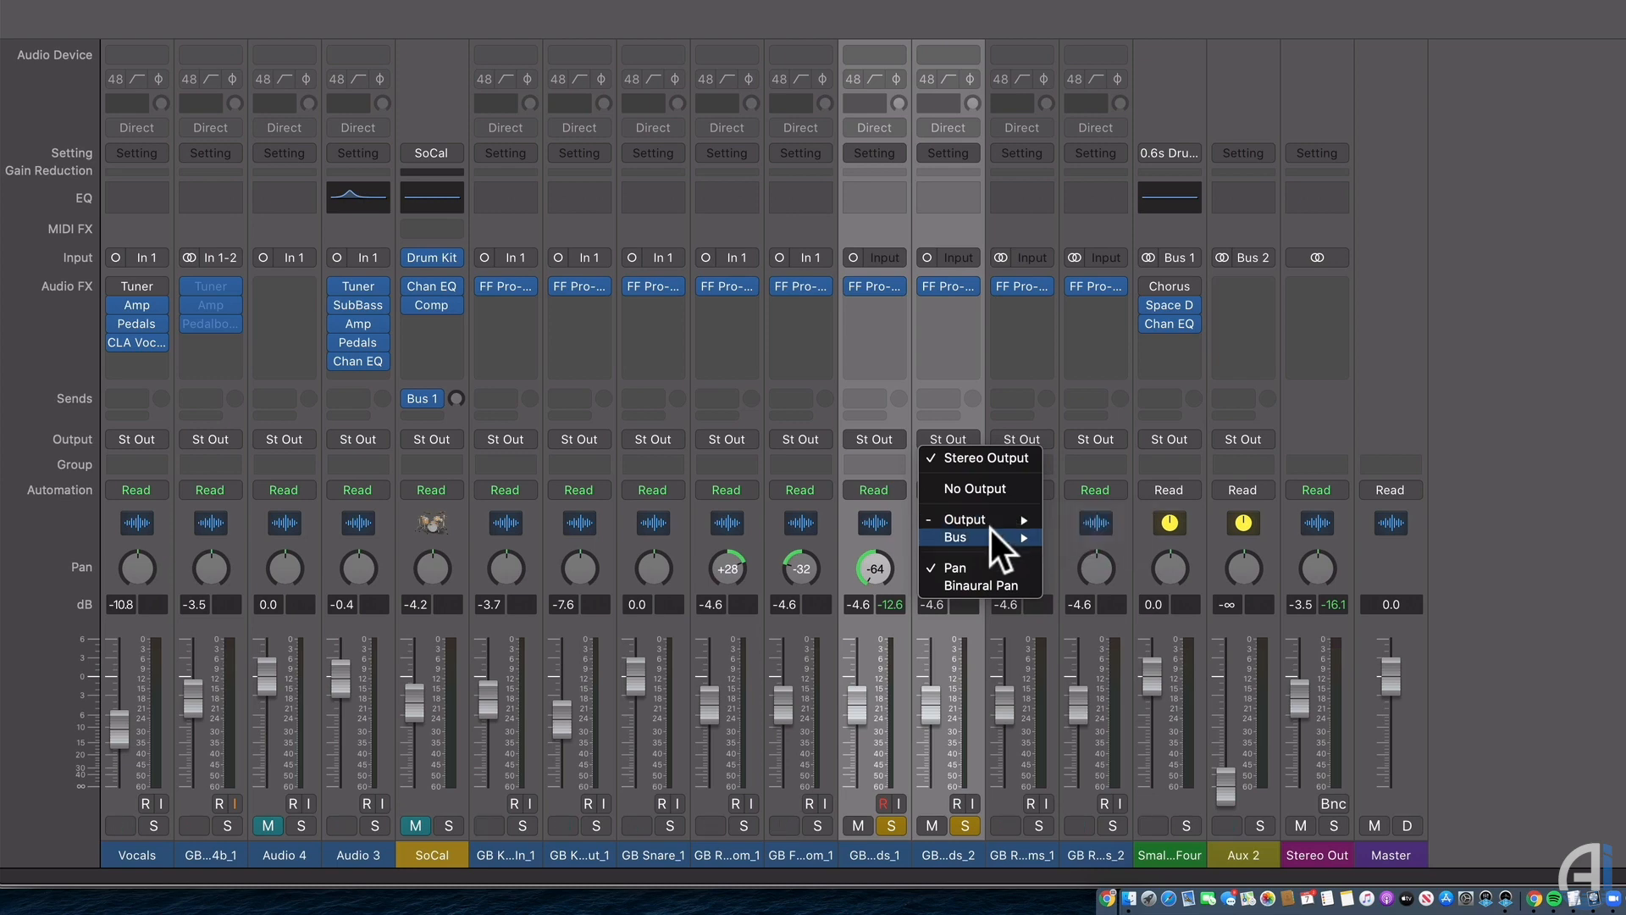
{"action": "mouse_move", "coordinate": [991, 534]}
{"action": "left_click", "coordinate": [1157, 204]}
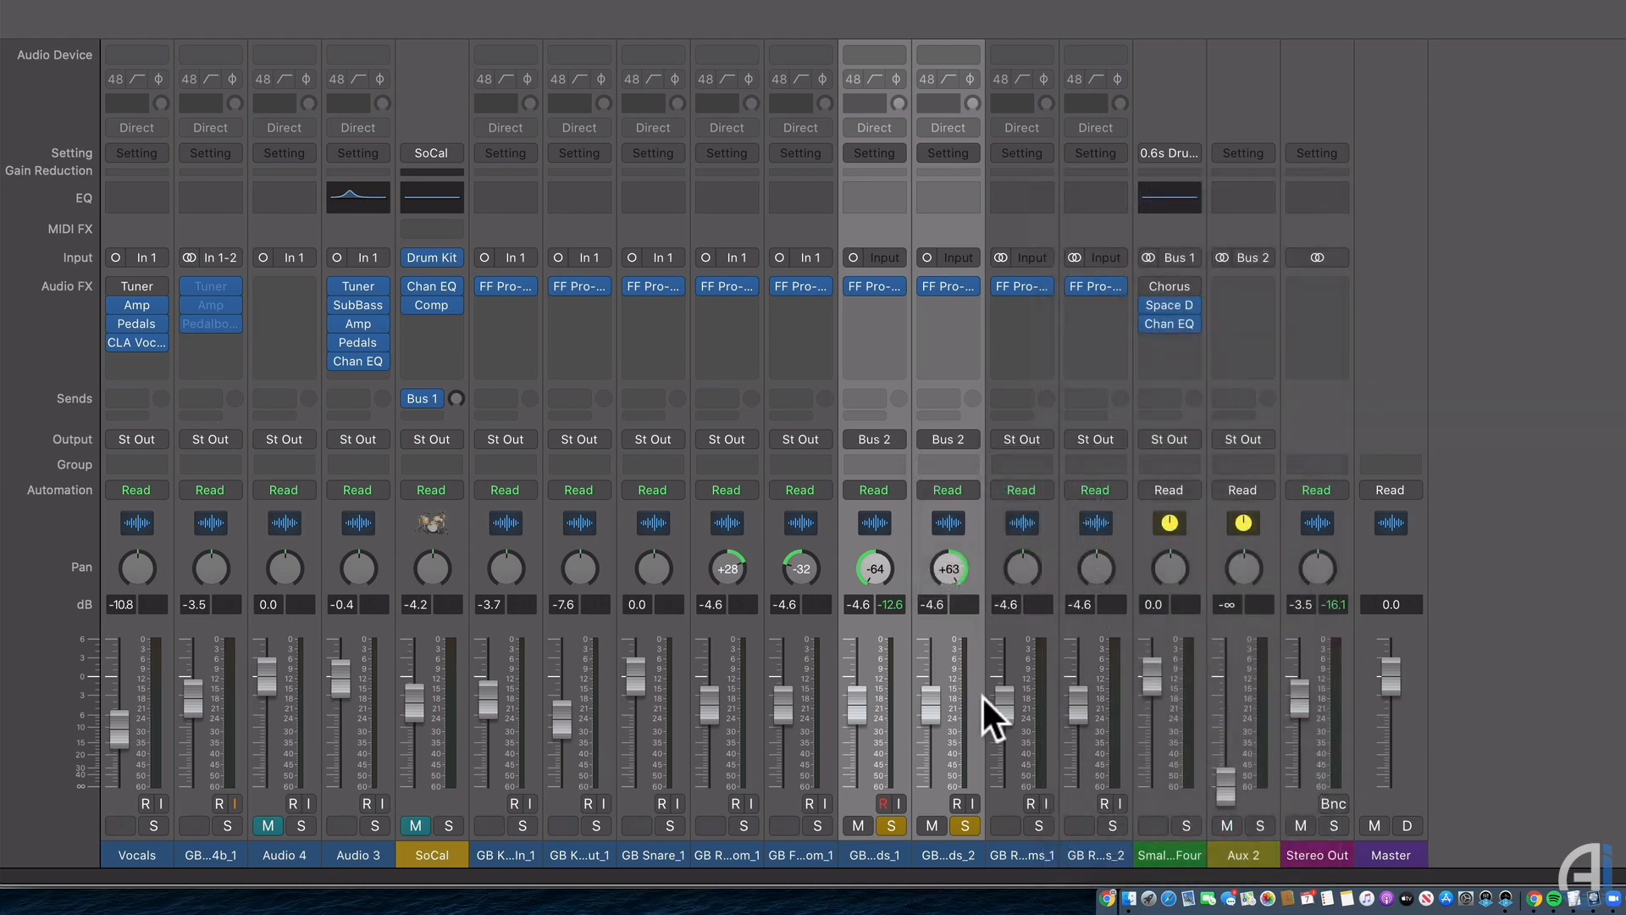
Rename the Aux 2 channel to 'Overheads'.
{"action": "double_click", "coordinate": [1255, 856]}
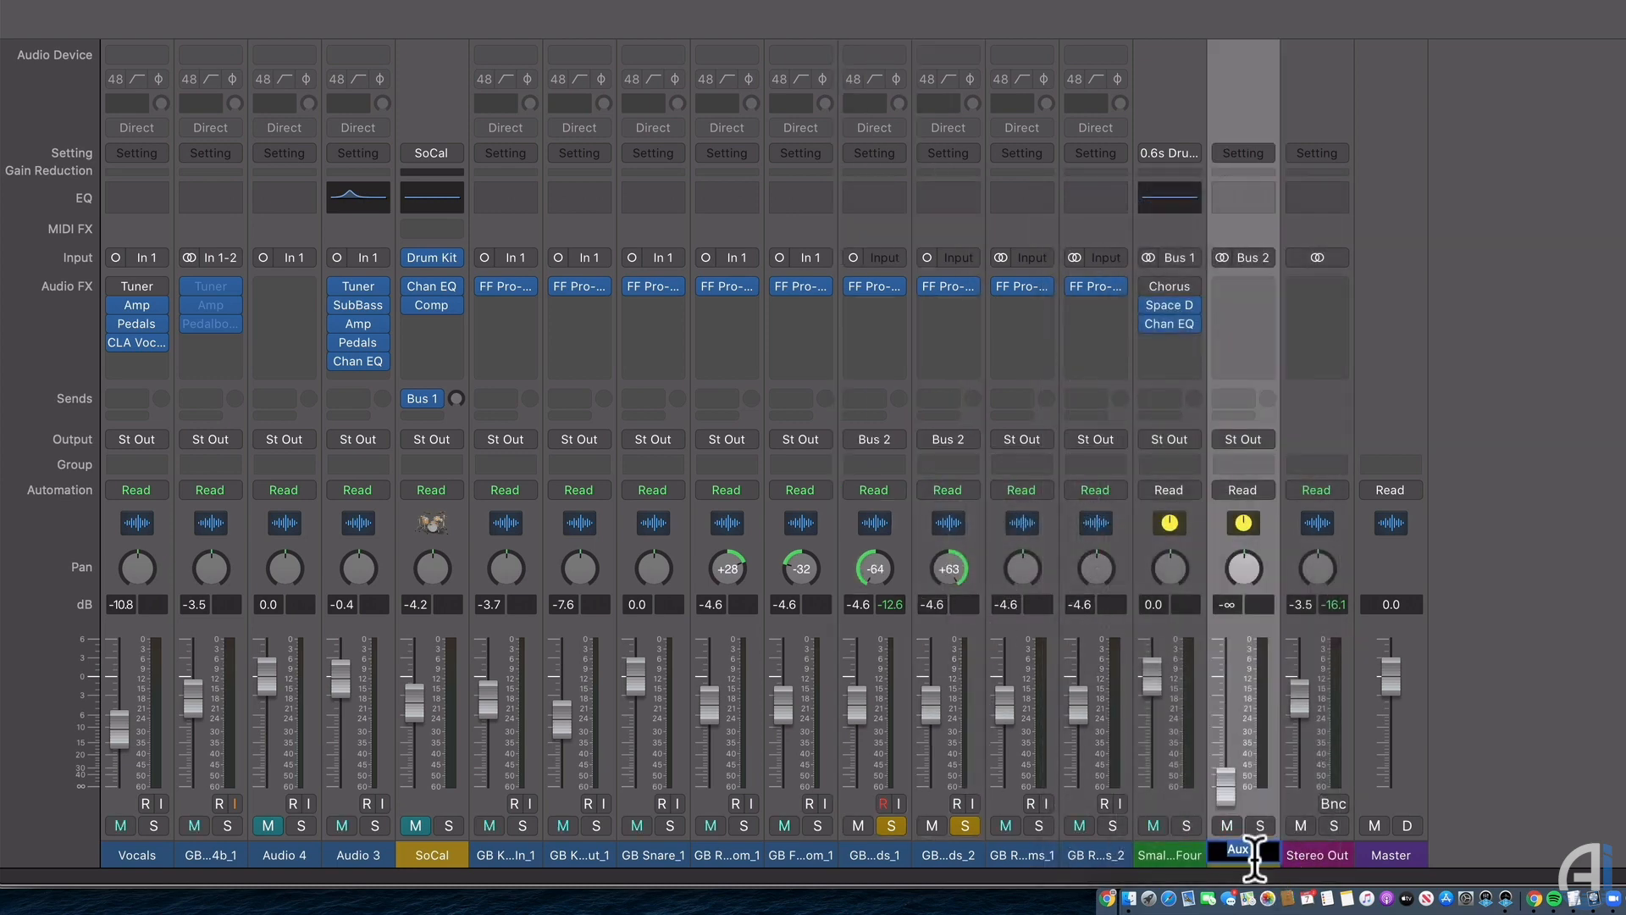
{"action": "type", "text": "Overheads"}
{"action": "key", "text": "Return"}
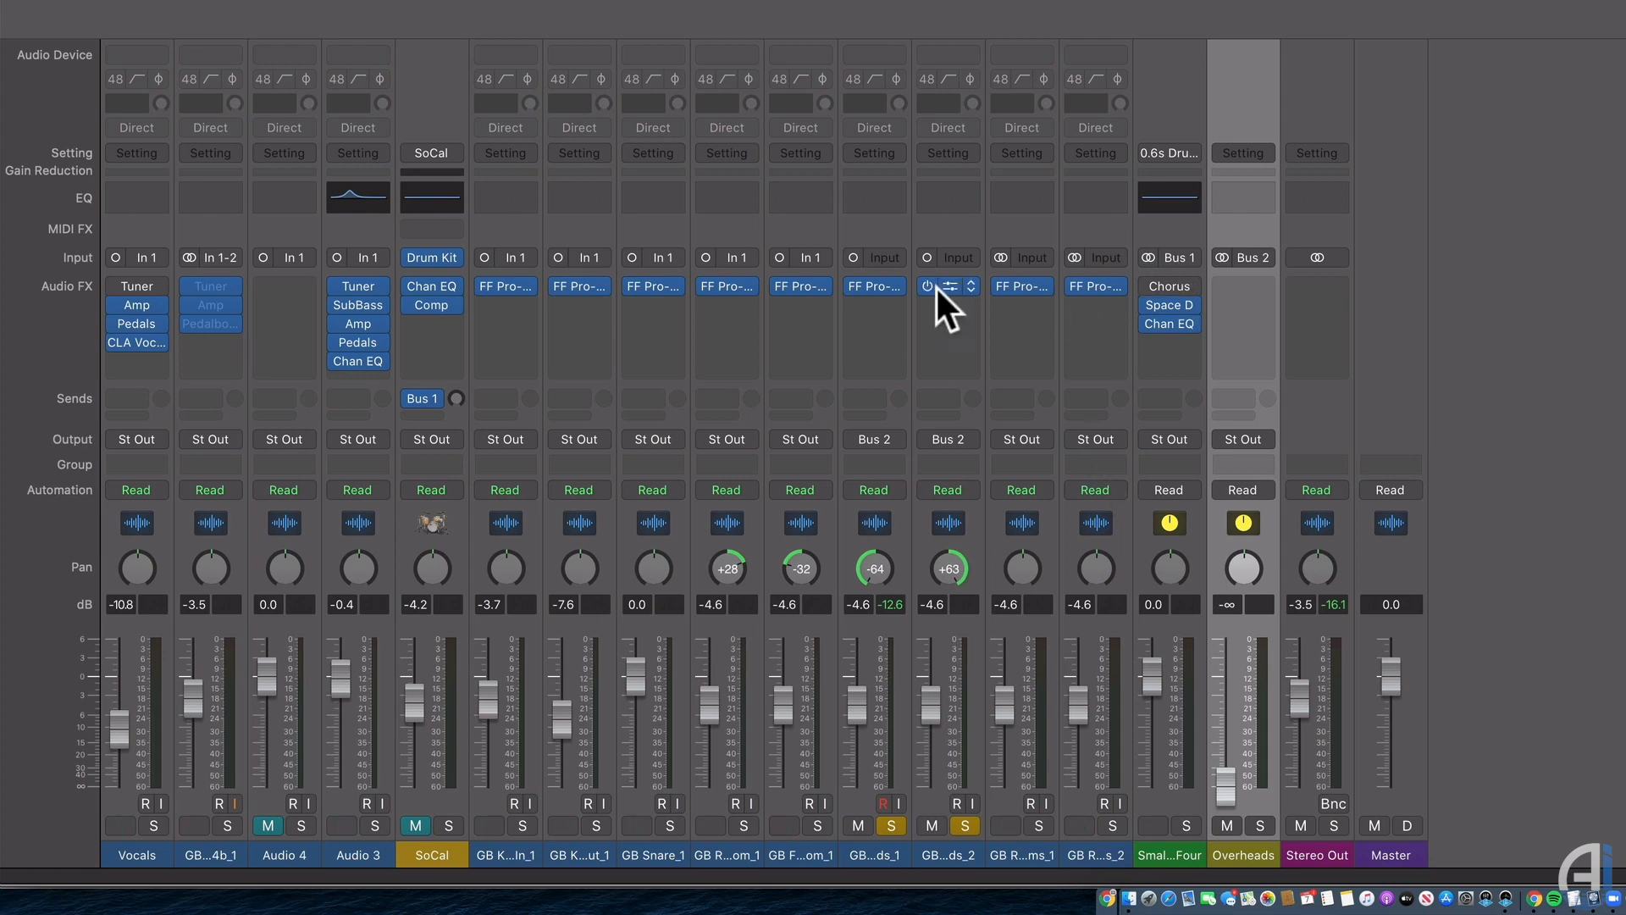
Copy a Pro-Q 2 EQ onto the Overheads channel and open it.
{"action": "left_click_drag", "start_coordinate": [1170, 305], "coordinate": [1247, 284]}
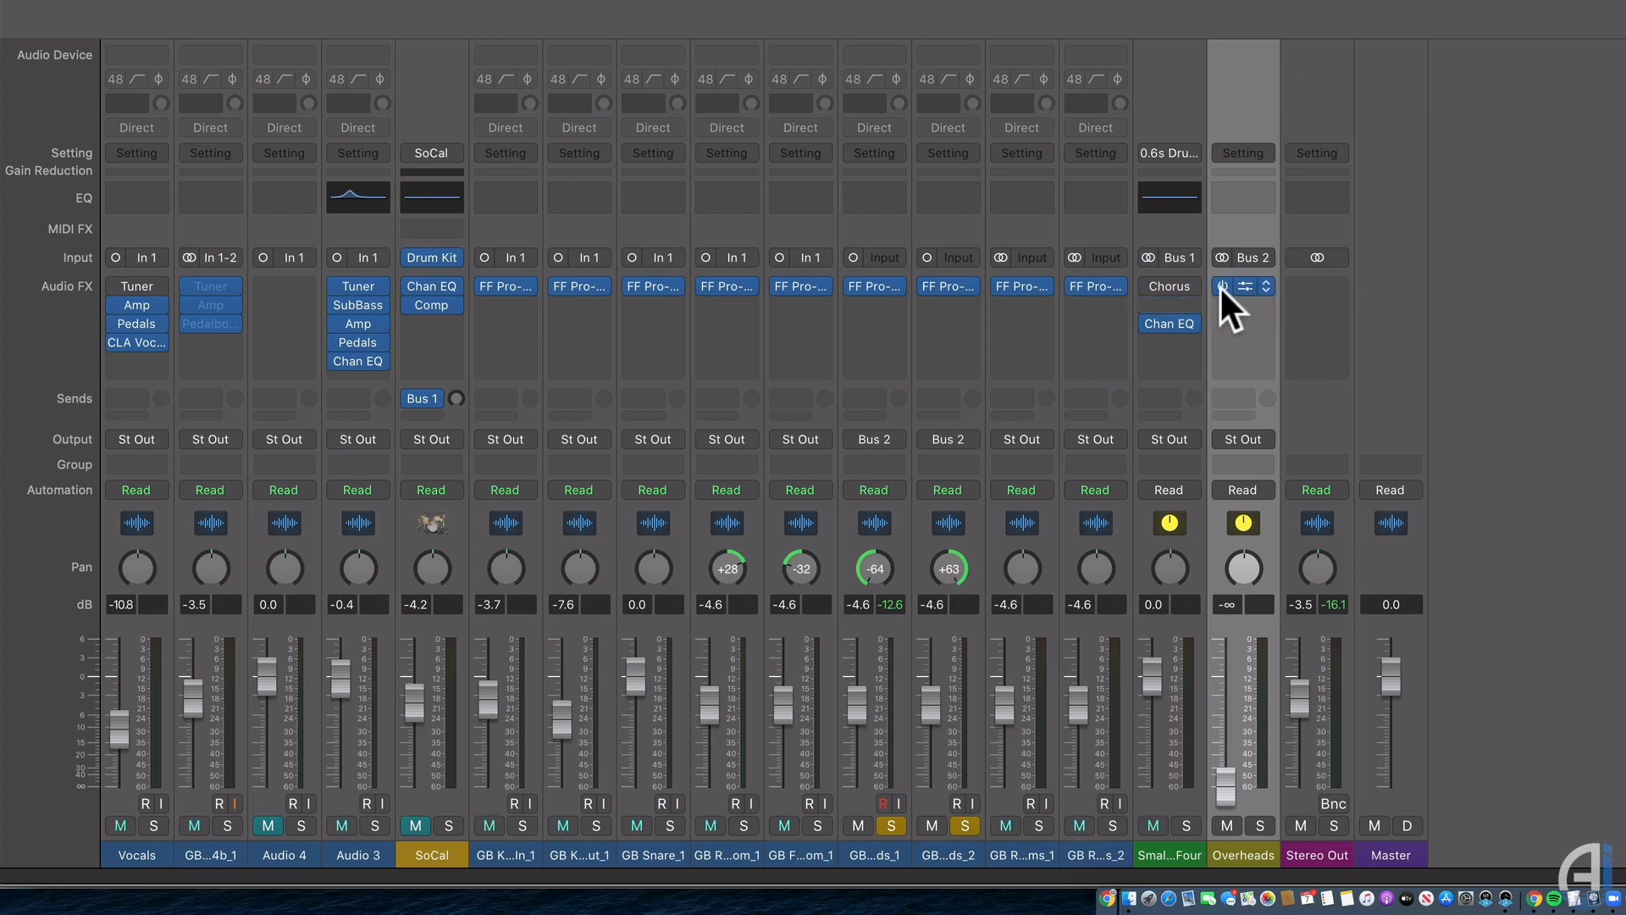
{"action": "left_click", "coordinate": [1267, 287]}
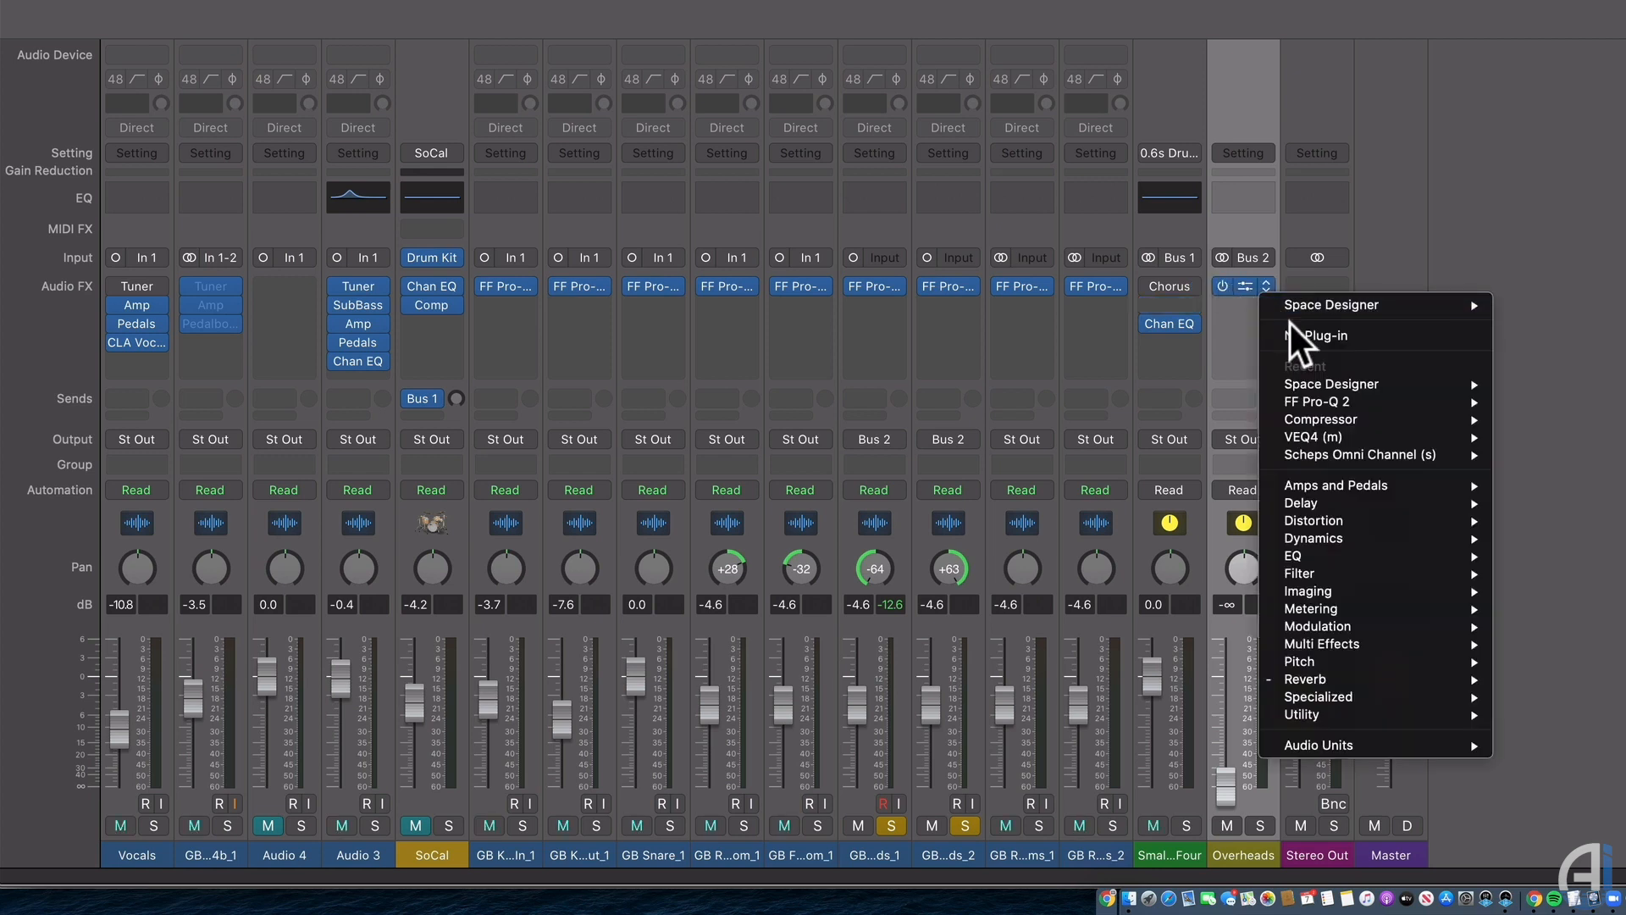
{"action": "left_click", "coordinate": [979, 309]}
{"action": "left_click_drag", "start_coordinate": [946, 287], "coordinate": [1248, 325]}
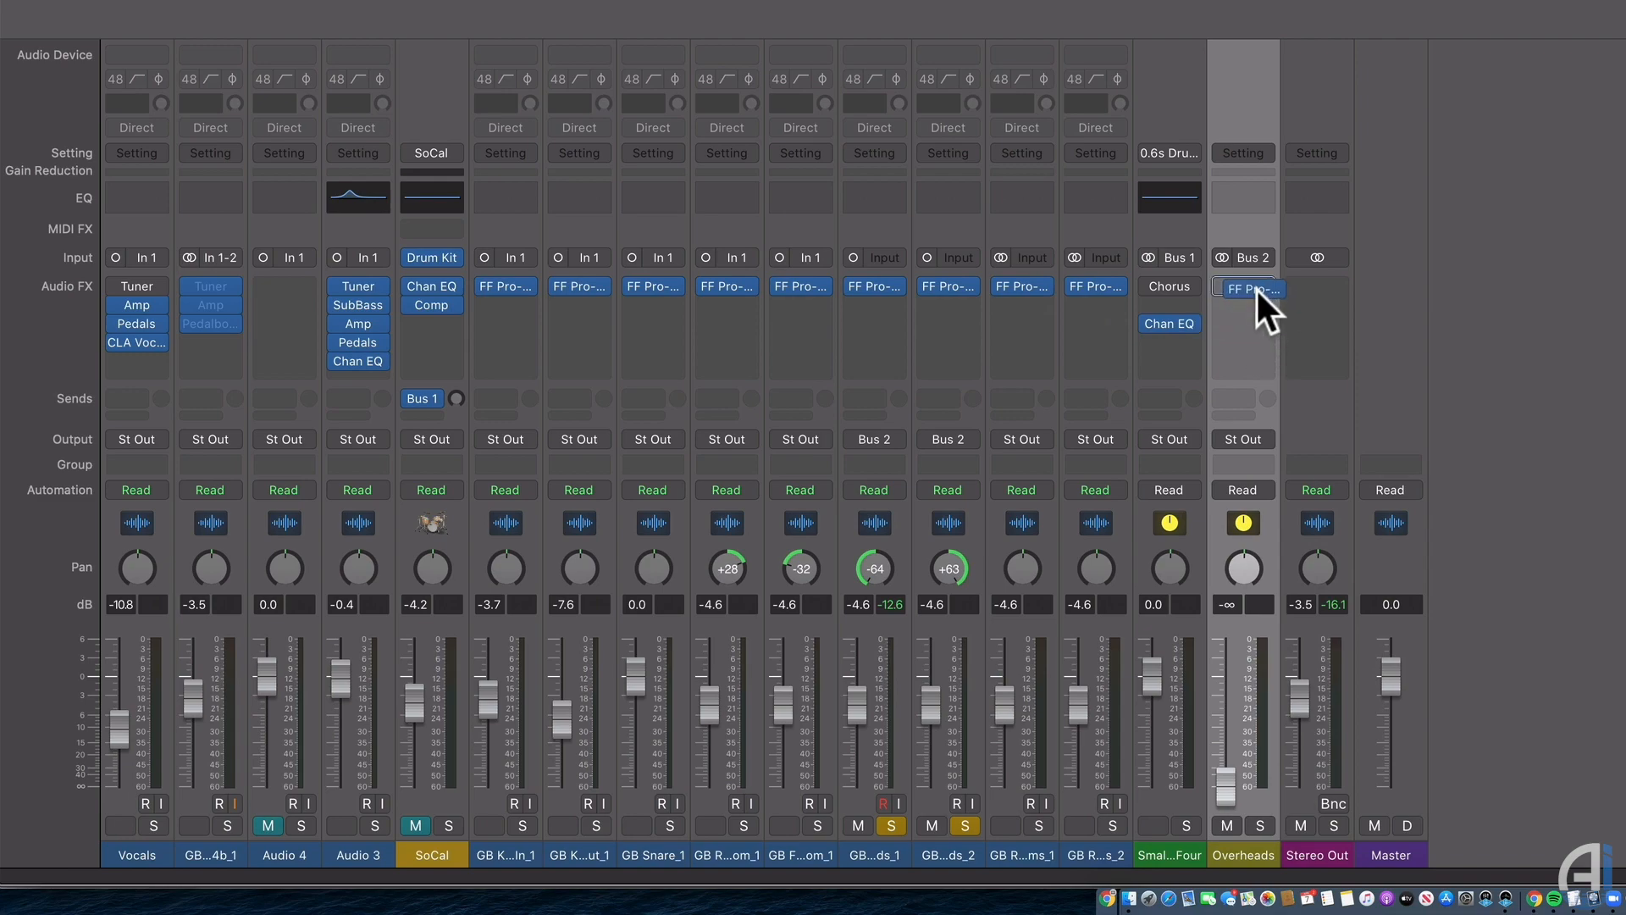
{"action": "left_click", "coordinate": [1238, 283]}
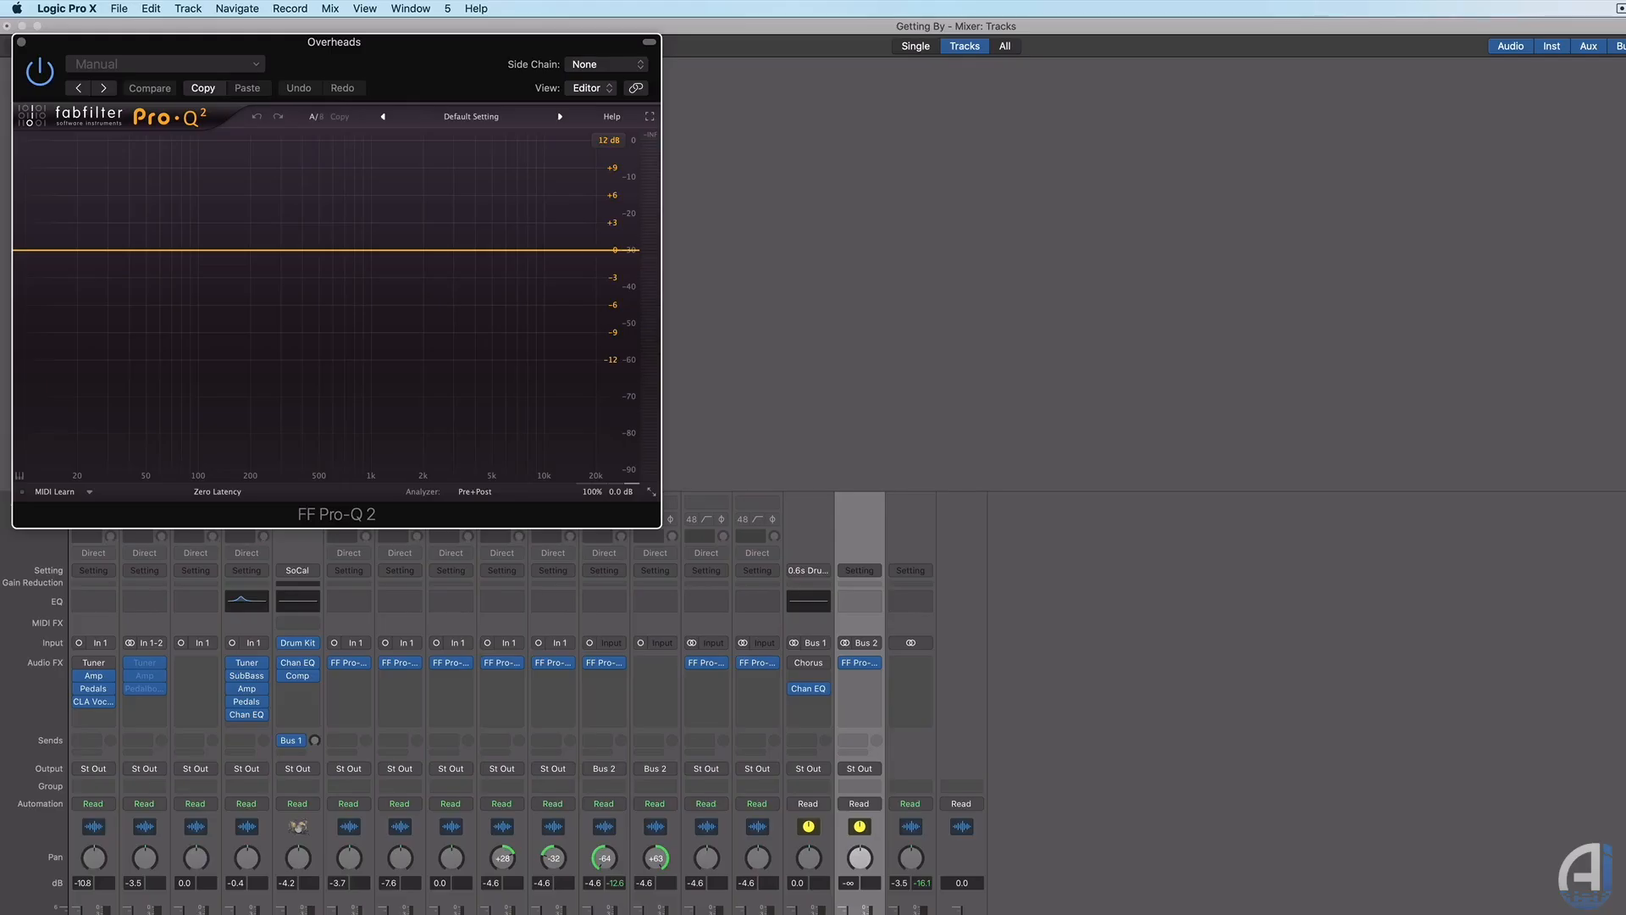
Set the Overheads level to 0.0 dB and stop playback.
{"action": "left_click", "coordinate": [860, 913], "text": "alt"}
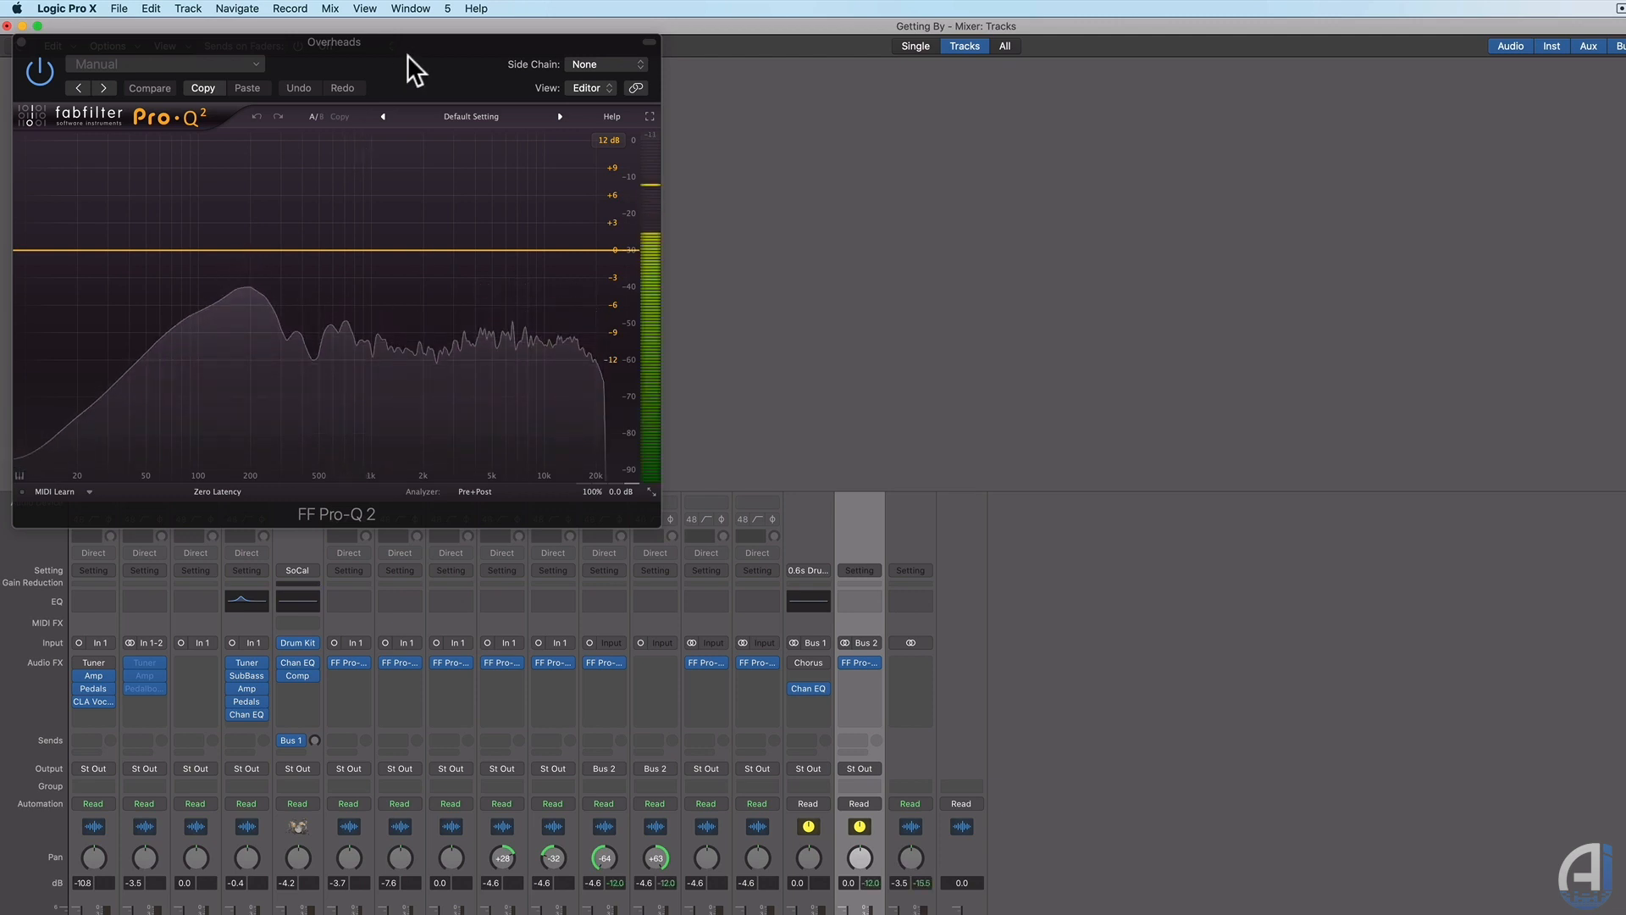
{"action": "left_click_drag", "start_coordinate": [405, 54], "coordinate": [1163, 257]}
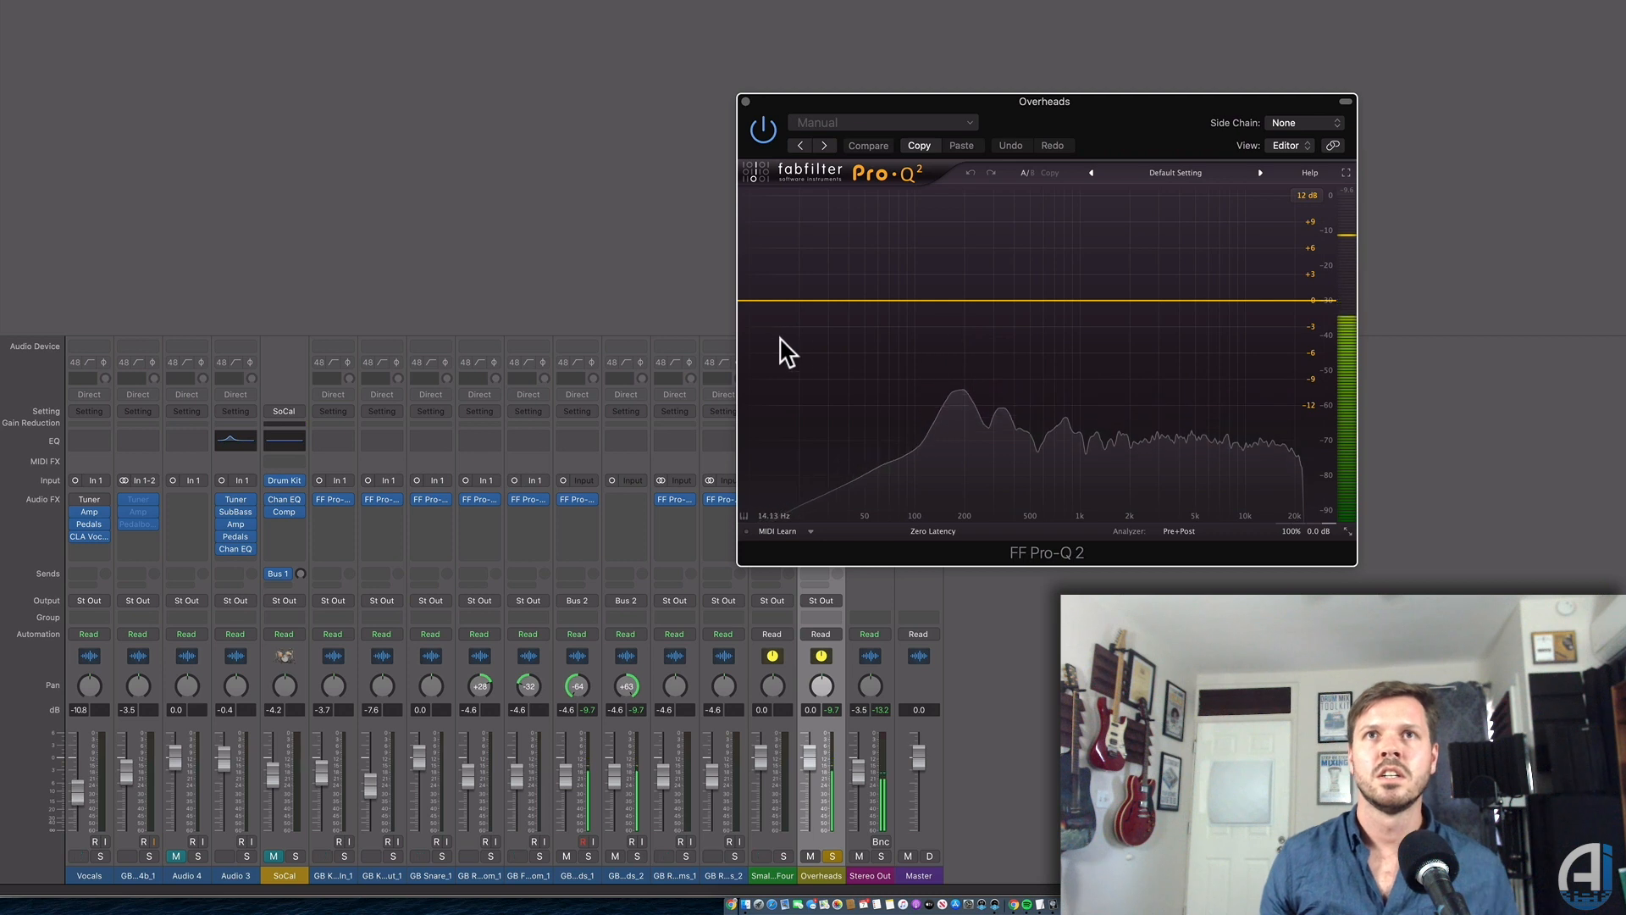
{"action": "key", "text": "space"}
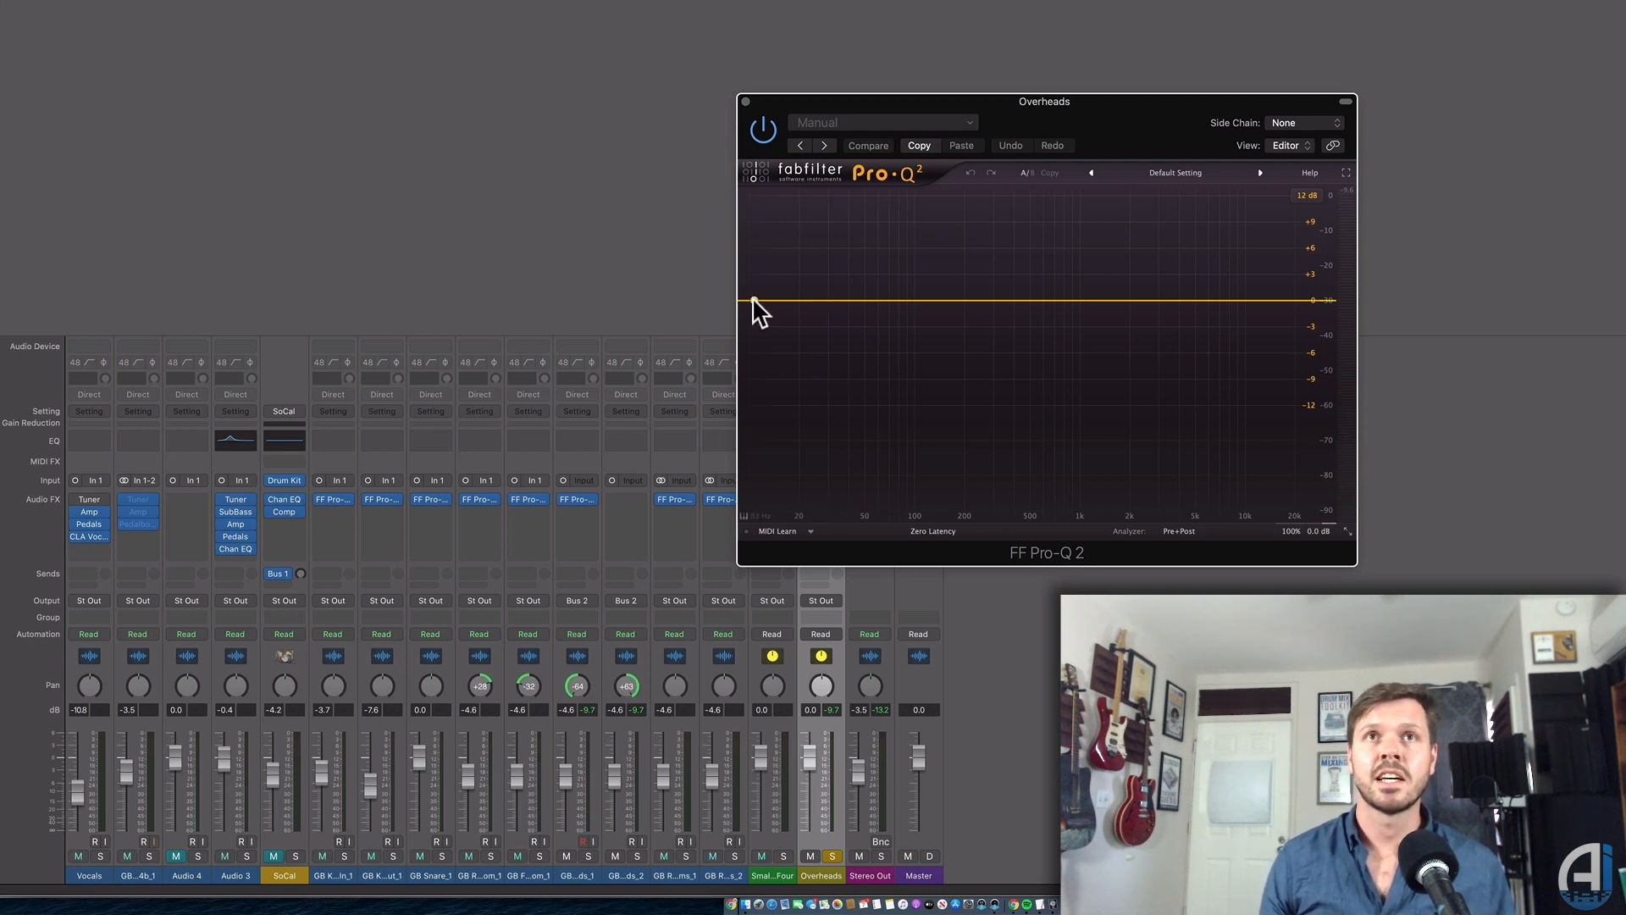
Add a 12 dB/oct low cut at about 32 Hz to the Overheads EQ and start playback.
{"action": "left_click_drag", "start_coordinate": [754, 302], "coordinate": [819, 300]}
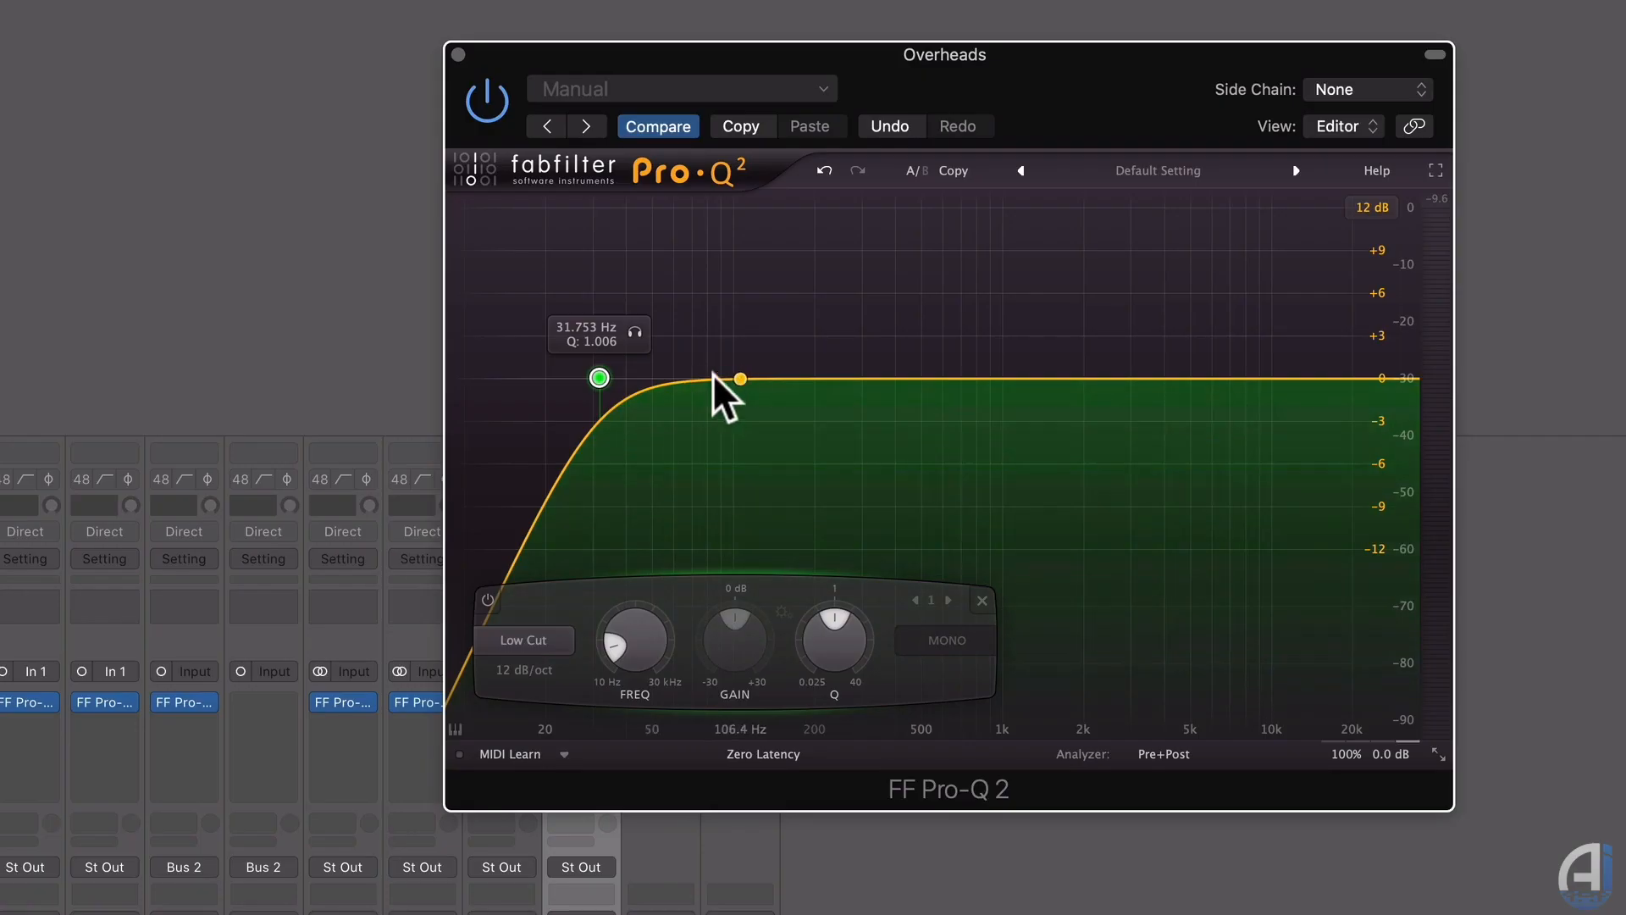
{"action": "key", "text": "space"}
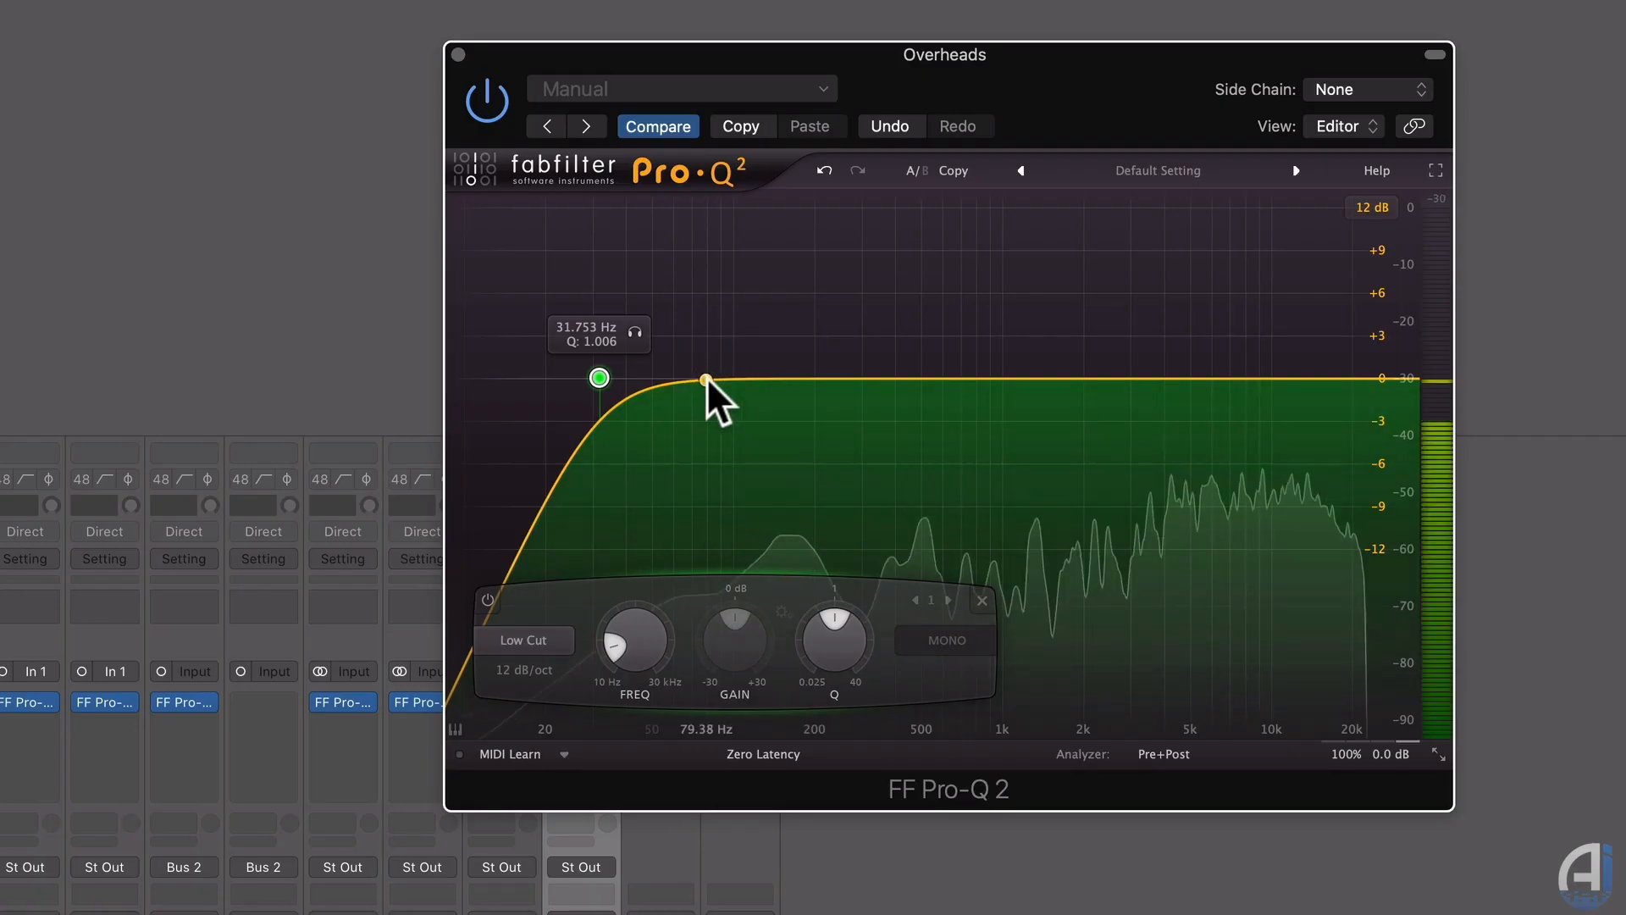
Add a boost band and make it a low shelf at about 73 Hz.
{"action": "left_click_drag", "start_coordinate": [692, 376], "coordinate": [649, 268]}
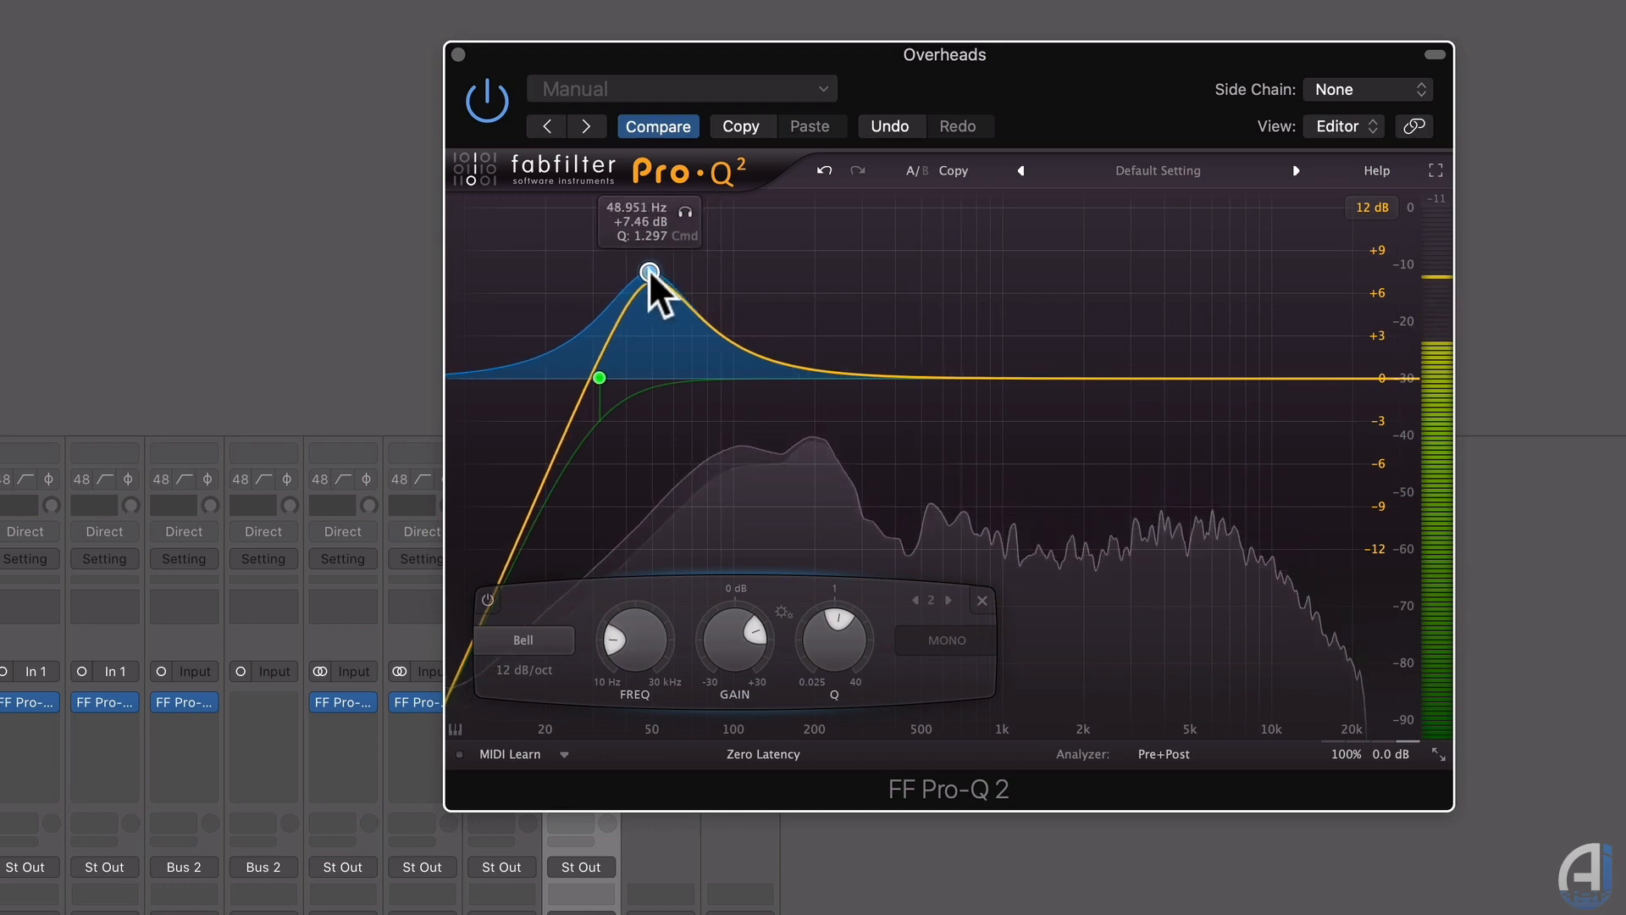
{"action": "right_click", "coordinate": [649, 271]}
{"action": "mouse_move", "coordinate": [706, 321]}
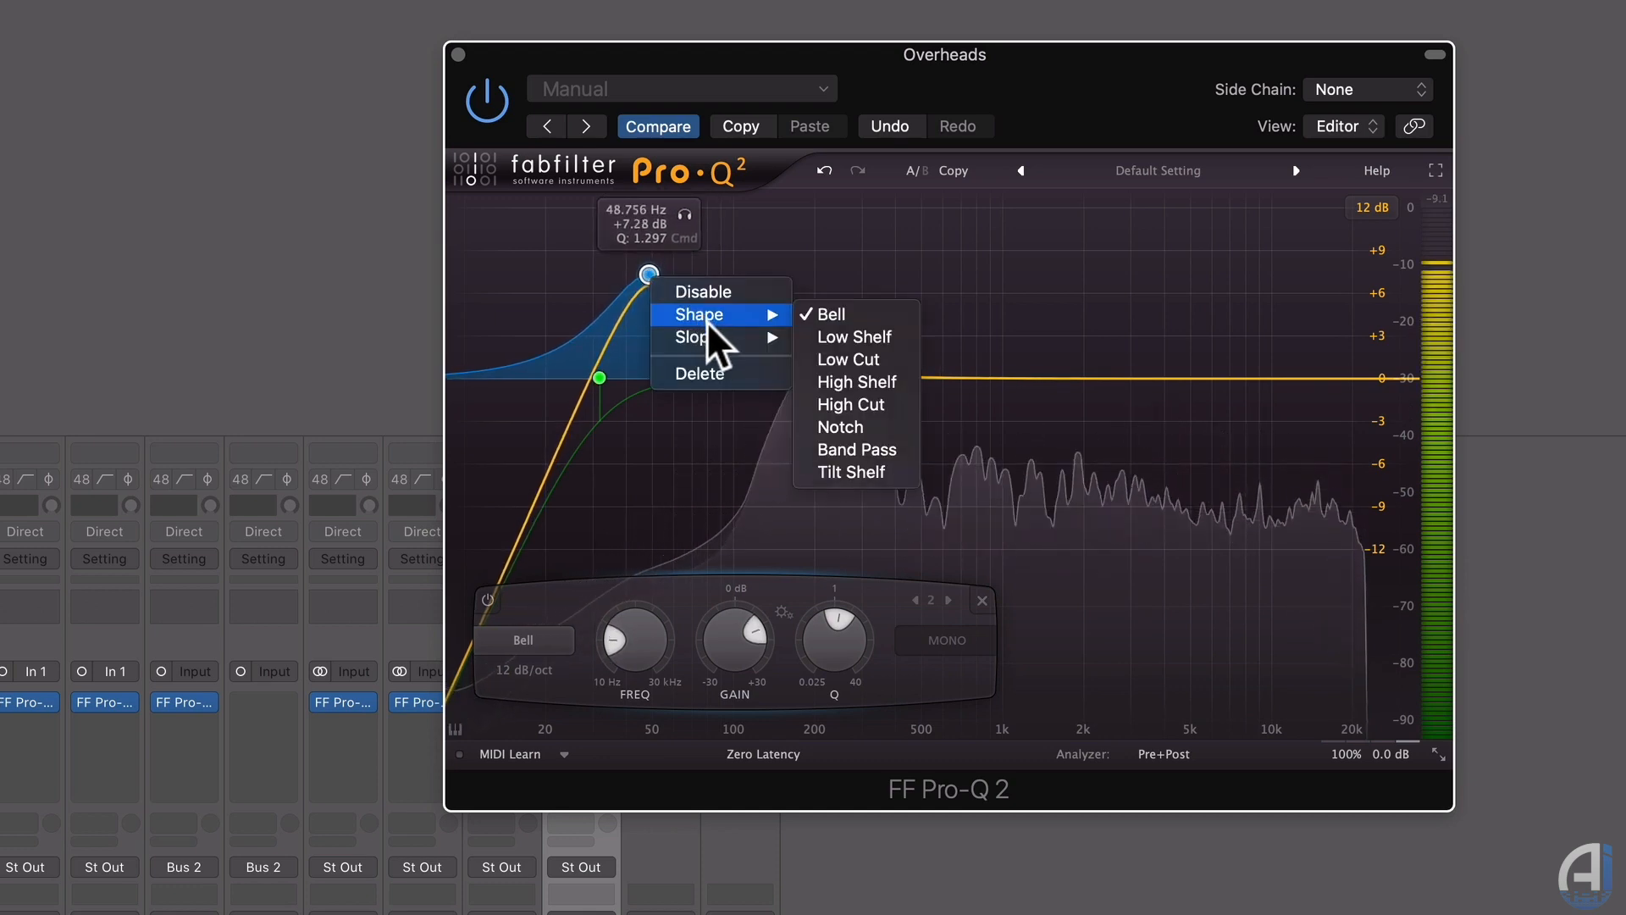
{"action": "left_click", "coordinate": [827, 337]}
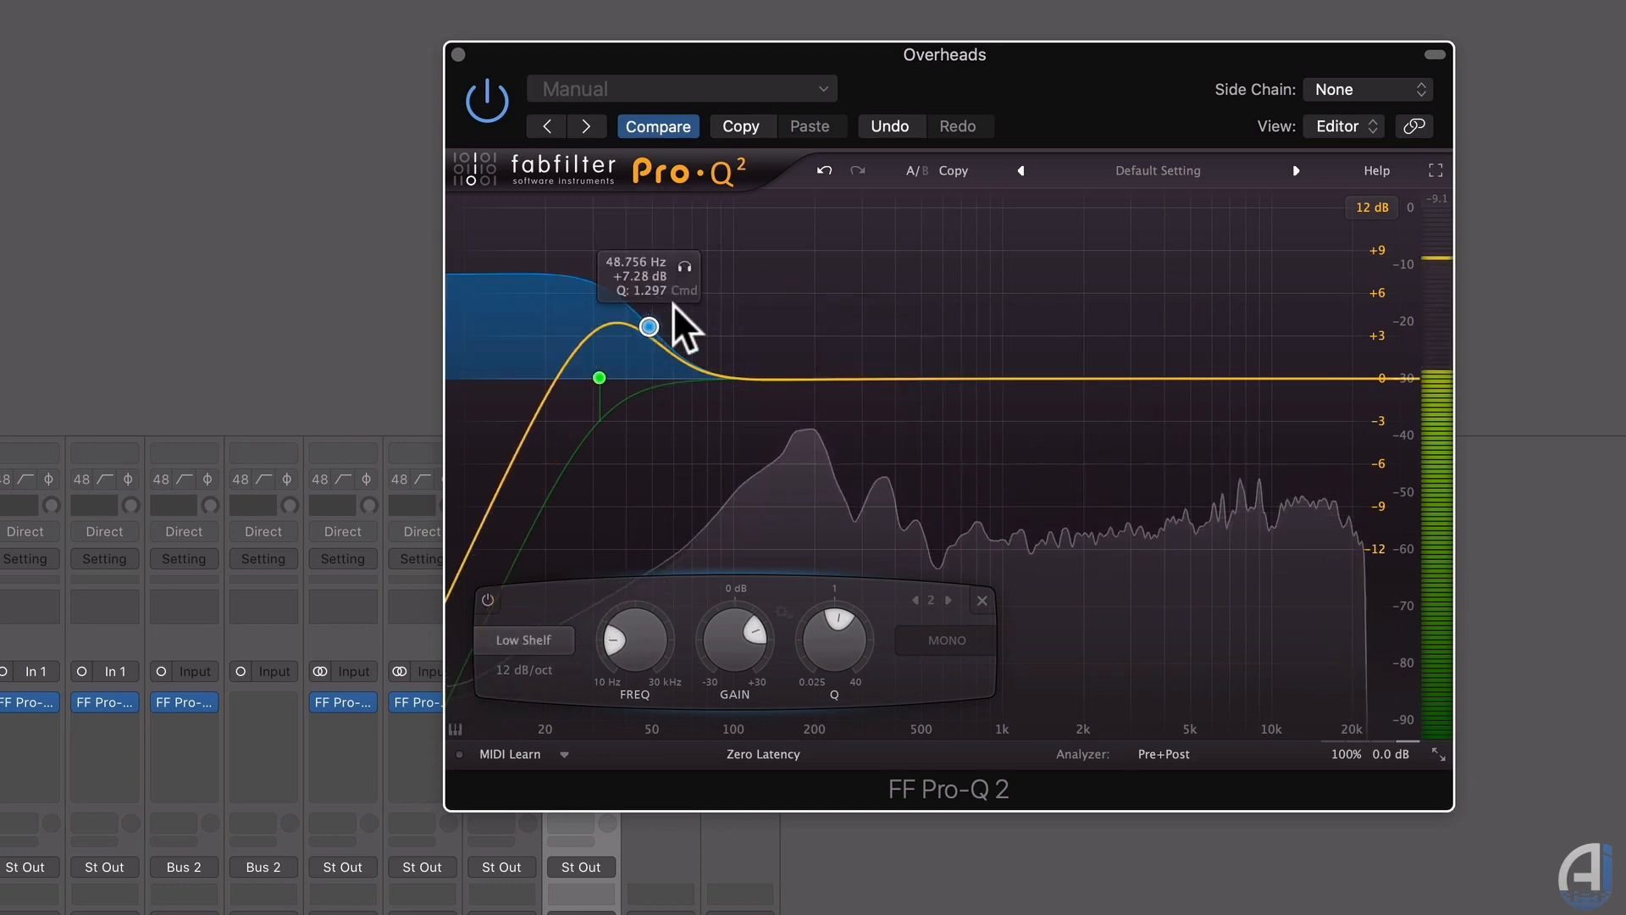
{"action": "mouse_move", "coordinate": [673, 303]}
{"action": "left_mouse_down"}
{"action": "mouse_move", "coordinate": [696, 299]}
{"action": "mouse_move", "coordinate": [696, 282]}
{"action": "mouse_move", "coordinate": [697, 317]}
{"action": "left_mouse_up"}
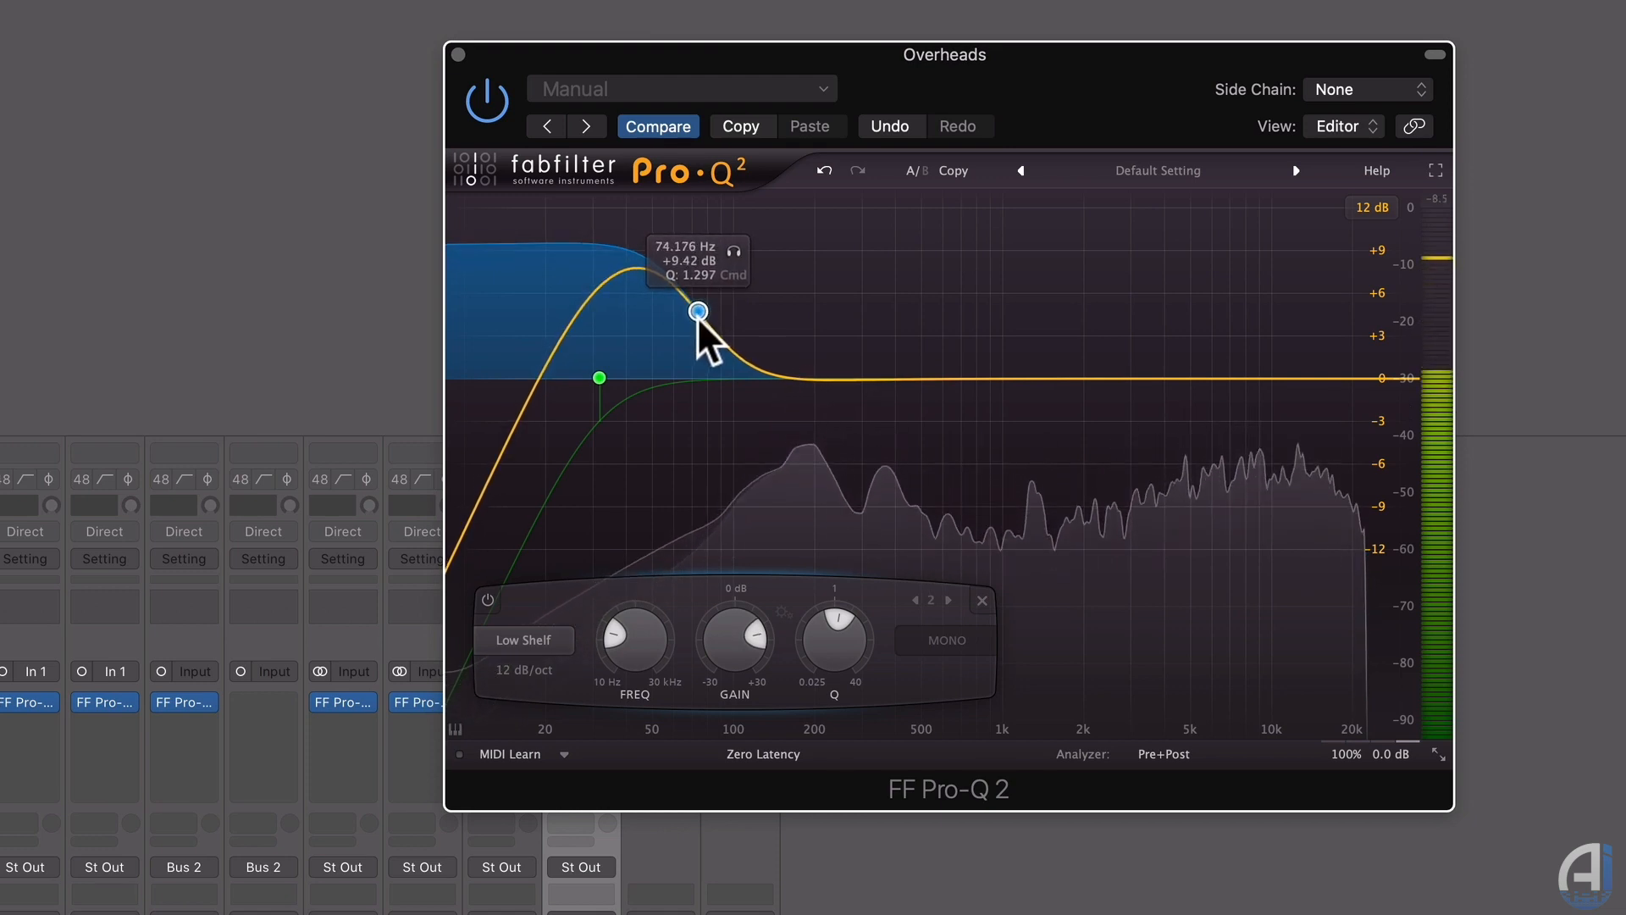
Add a low-mid band near 500 Hz and a narrow 190 Hz cut, and move the low shelf to 113 Hz.
{"action": "left_click_drag", "start_coordinate": [821, 380], "coordinate": [916, 443]}
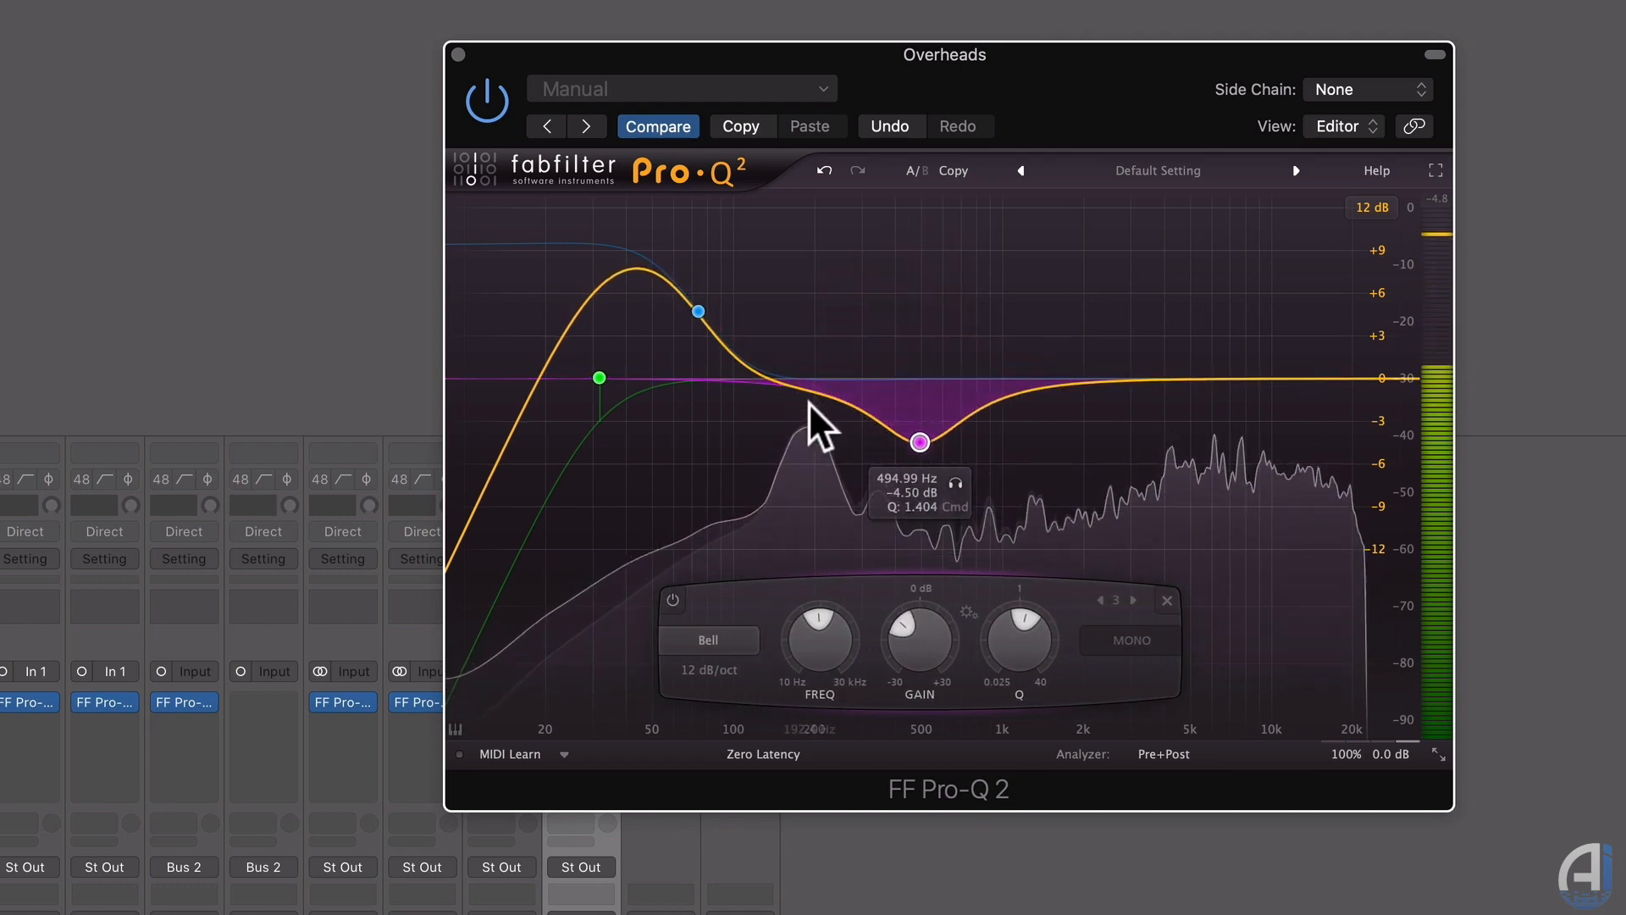
{"action": "left_click_drag", "start_coordinate": [801, 317], "coordinate": [807, 427]}
{"action": "scroll", "coordinate": [801, 291], "scroll_direction": "up", "scroll_amount": 5}
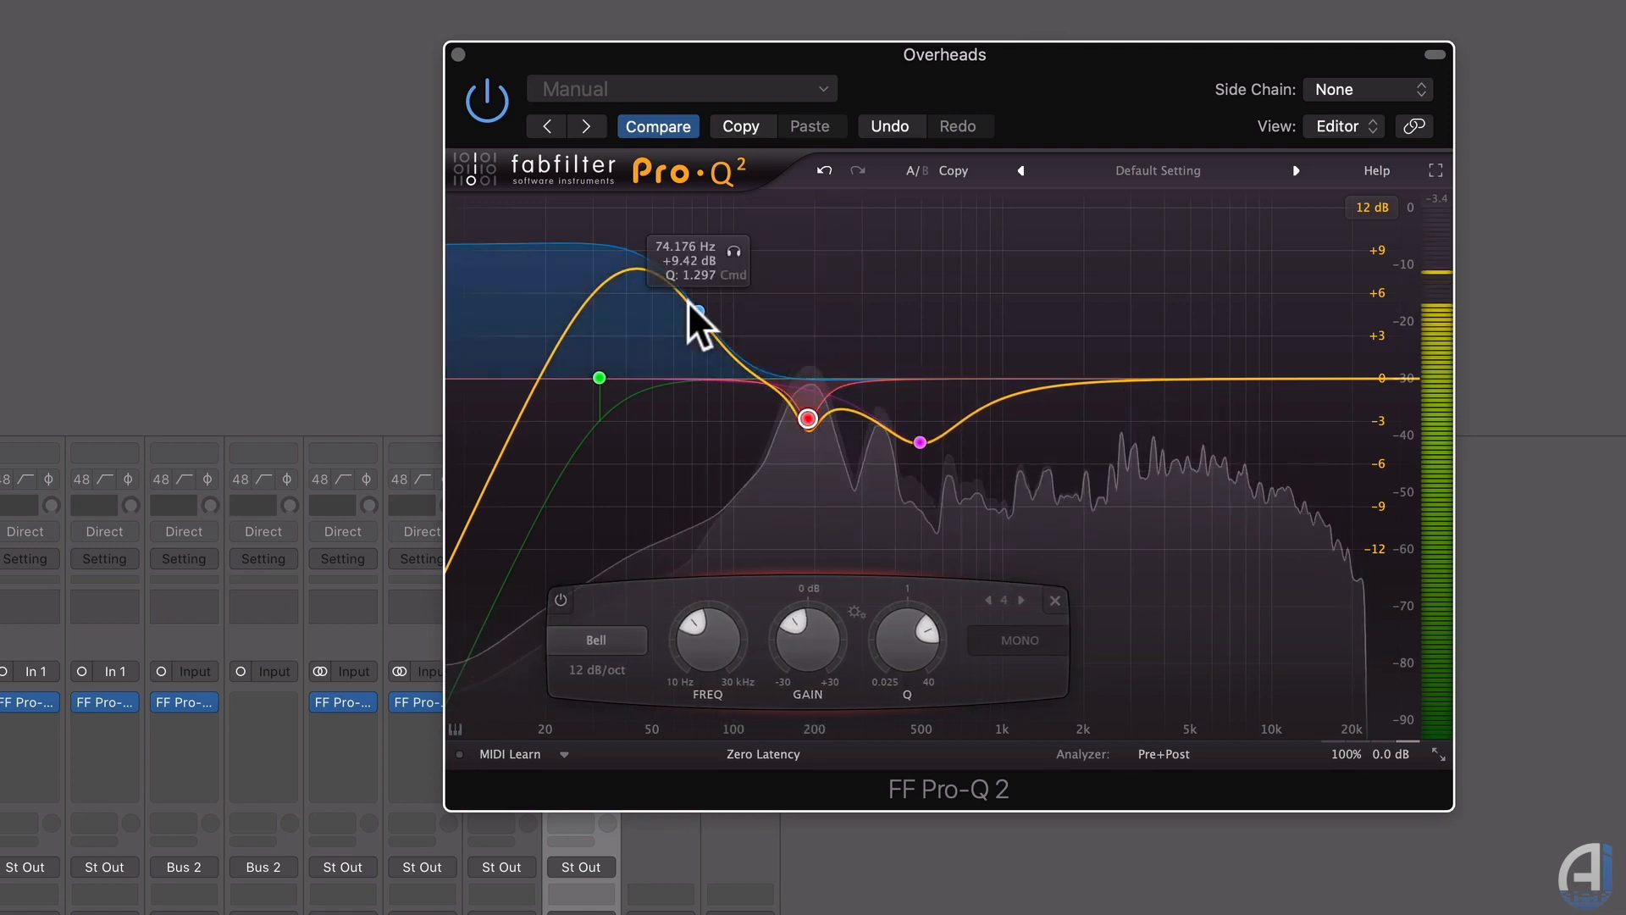
{"action": "left_click_drag", "start_coordinate": [691, 309], "coordinate": [745, 328]}
{"action": "scroll", "coordinate": [746, 306], "scroll_direction": "up", "scroll_amount": 3}
{"action": "scroll", "coordinate": [747, 306], "scroll_direction": "down", "scroll_amount": 8}
{"action": "left_click_drag", "start_coordinate": [805, 418], "coordinate": [807, 425]}
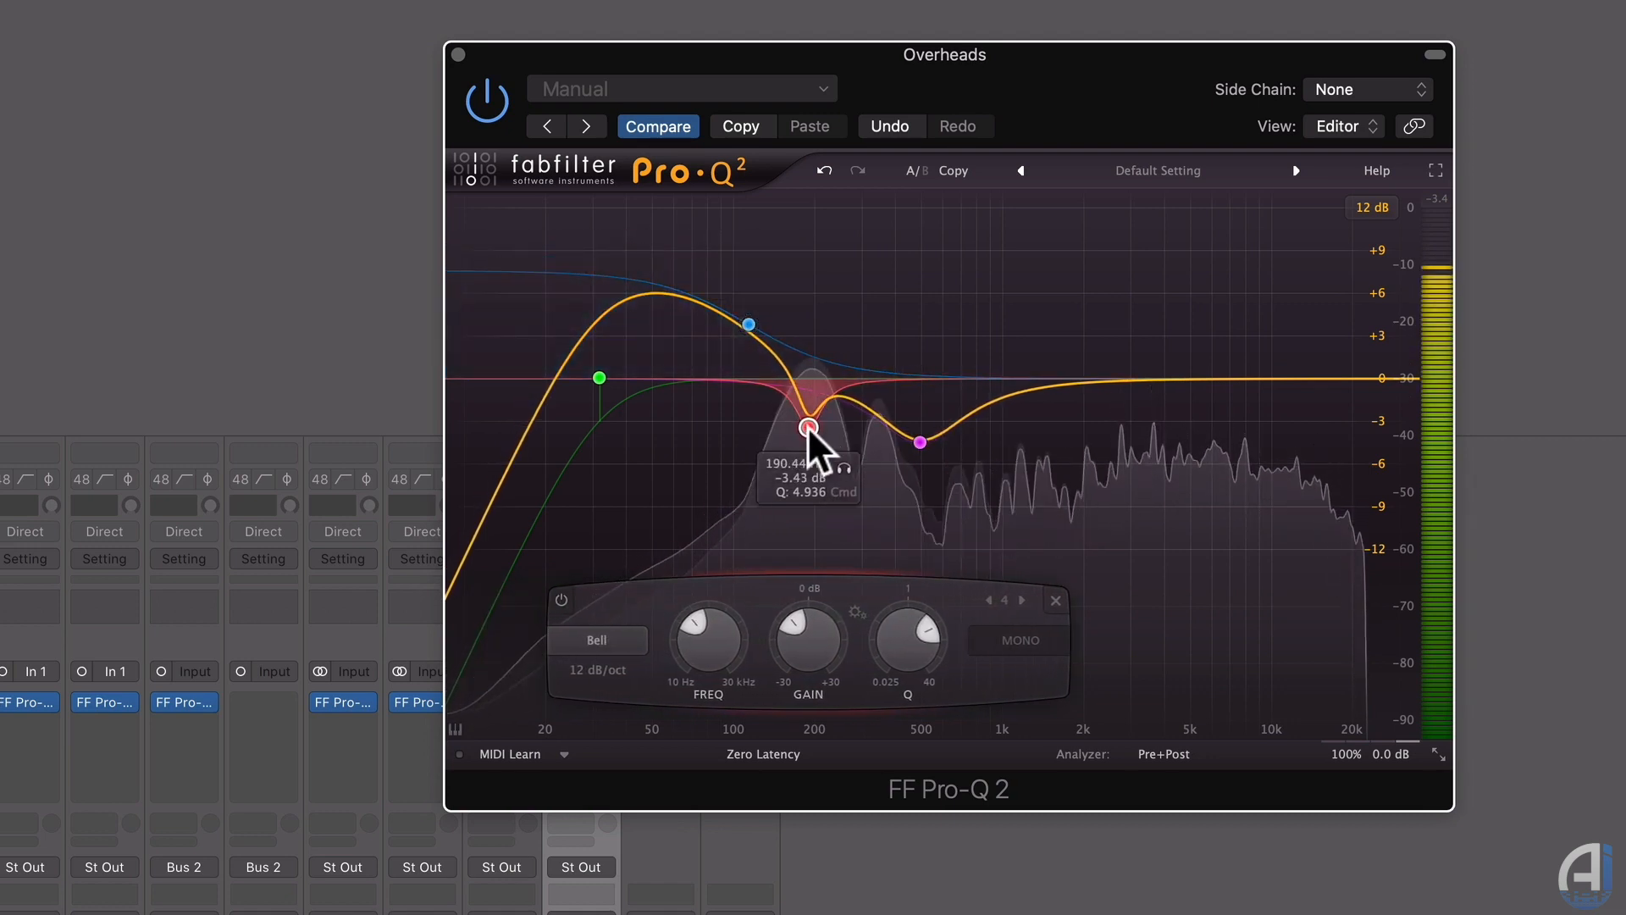
Add a 2.4 kHz presence boost and a high-shelf boost, and deepen the 500 Hz cut to -6 dB.
{"action": "left_click_drag", "start_coordinate": [1136, 380], "coordinate": [1105, 332]}
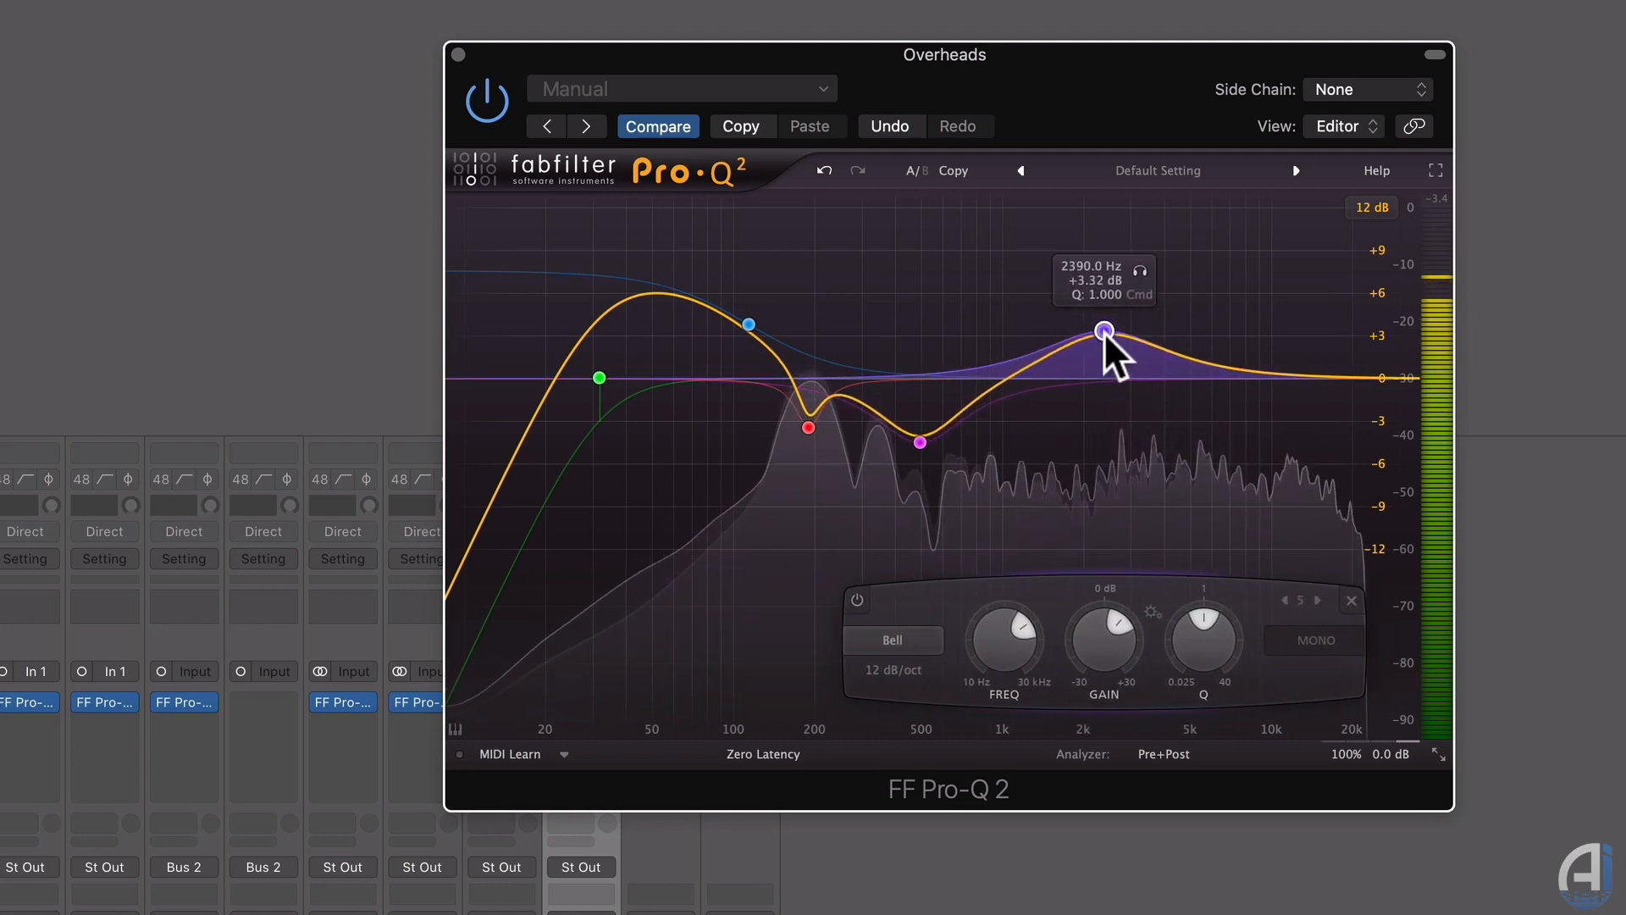
{"action": "left_click_drag", "start_coordinate": [1397, 375], "coordinate": [1352, 252]}
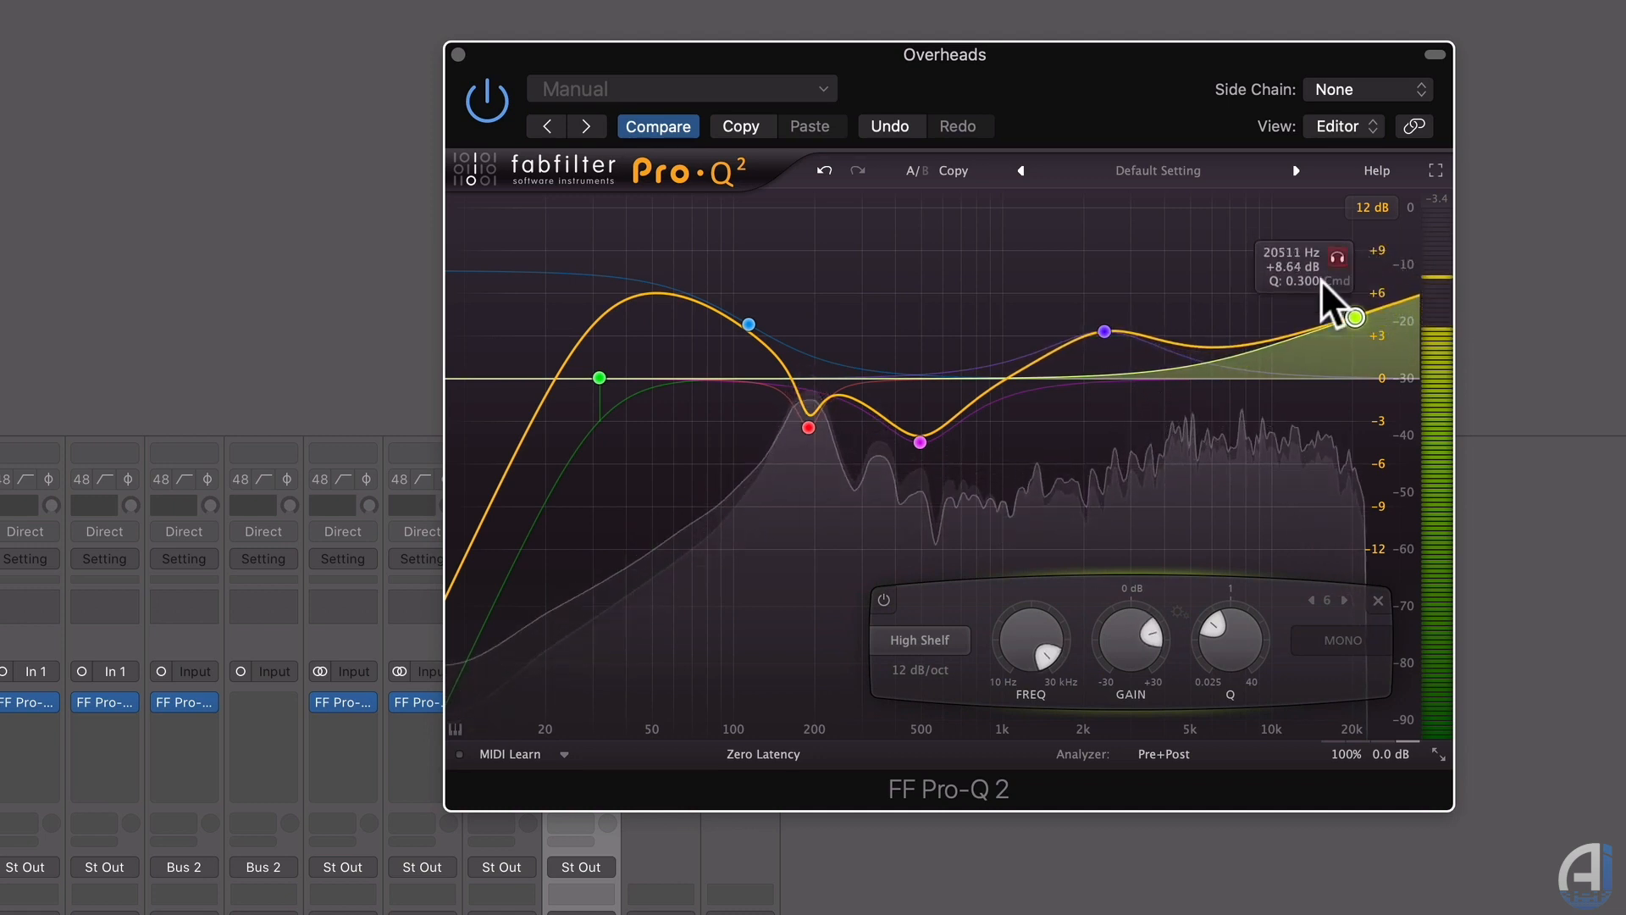
{"action": "left_click_drag", "start_coordinate": [920, 442], "coordinate": [918, 460]}
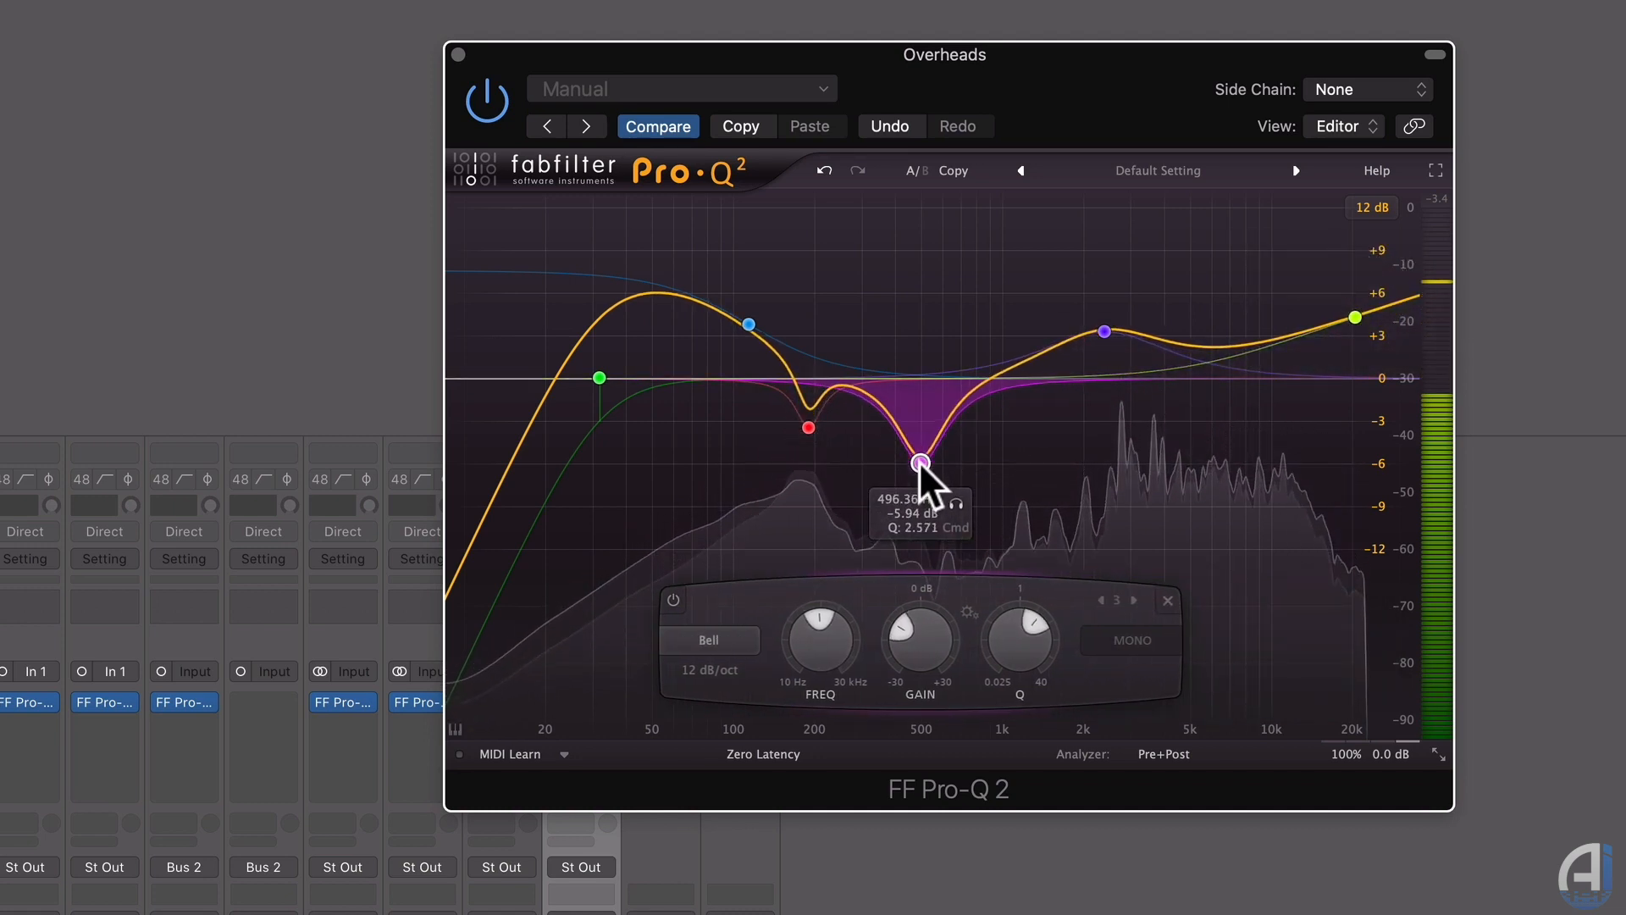
{"action": "mouse_move", "coordinate": [1390, 754]}
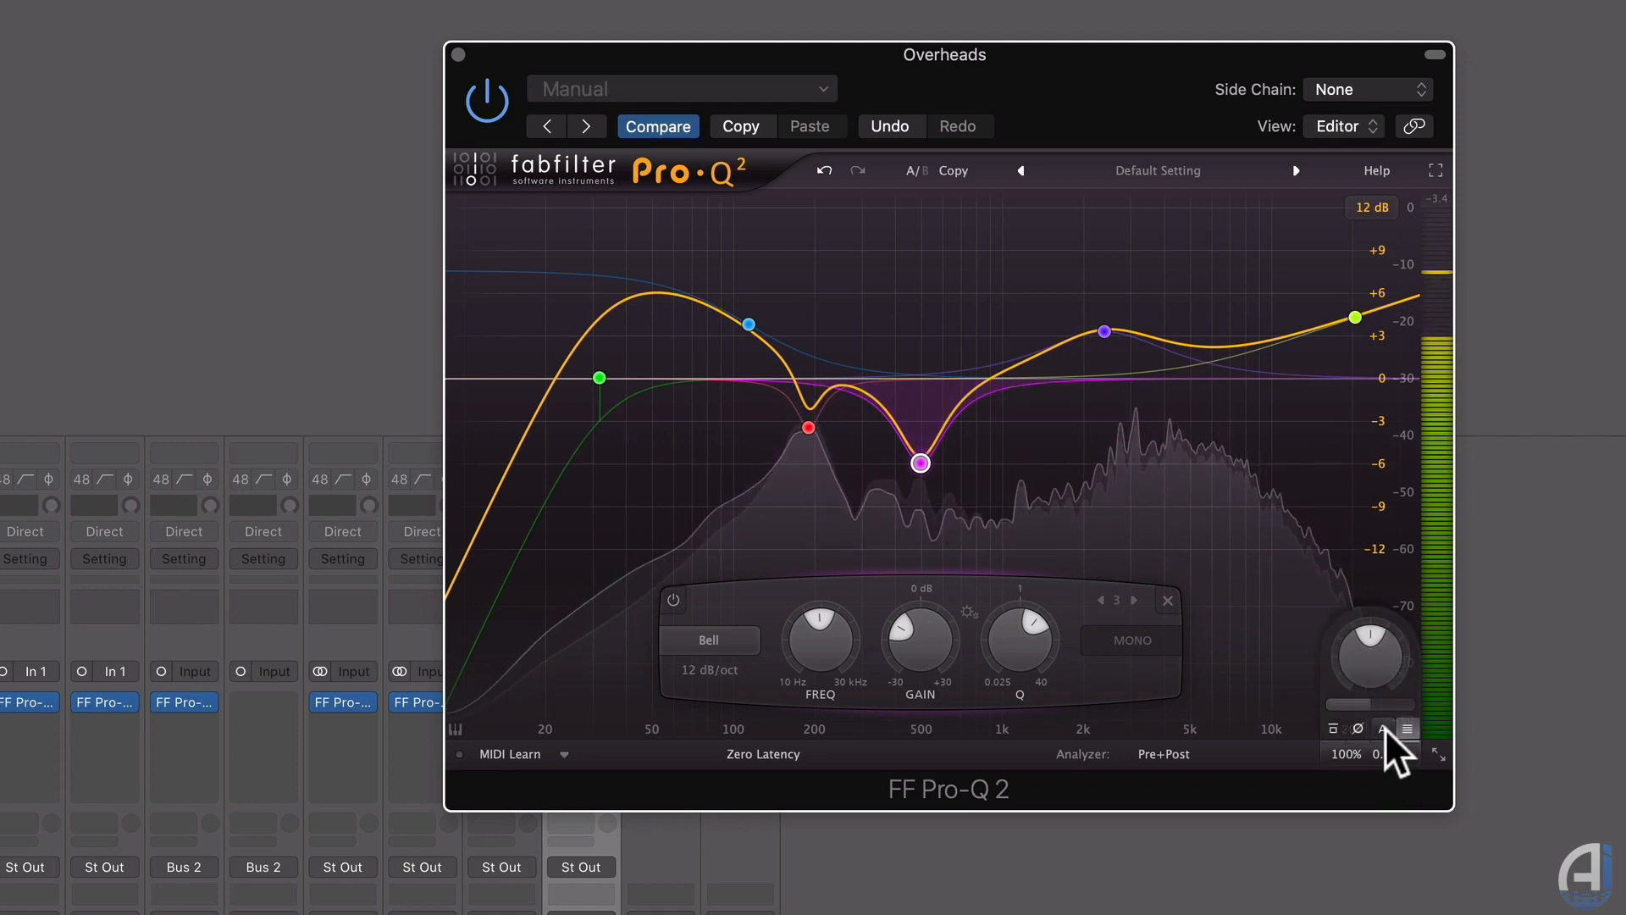
{"action": "left_click", "coordinate": [489, 93]}
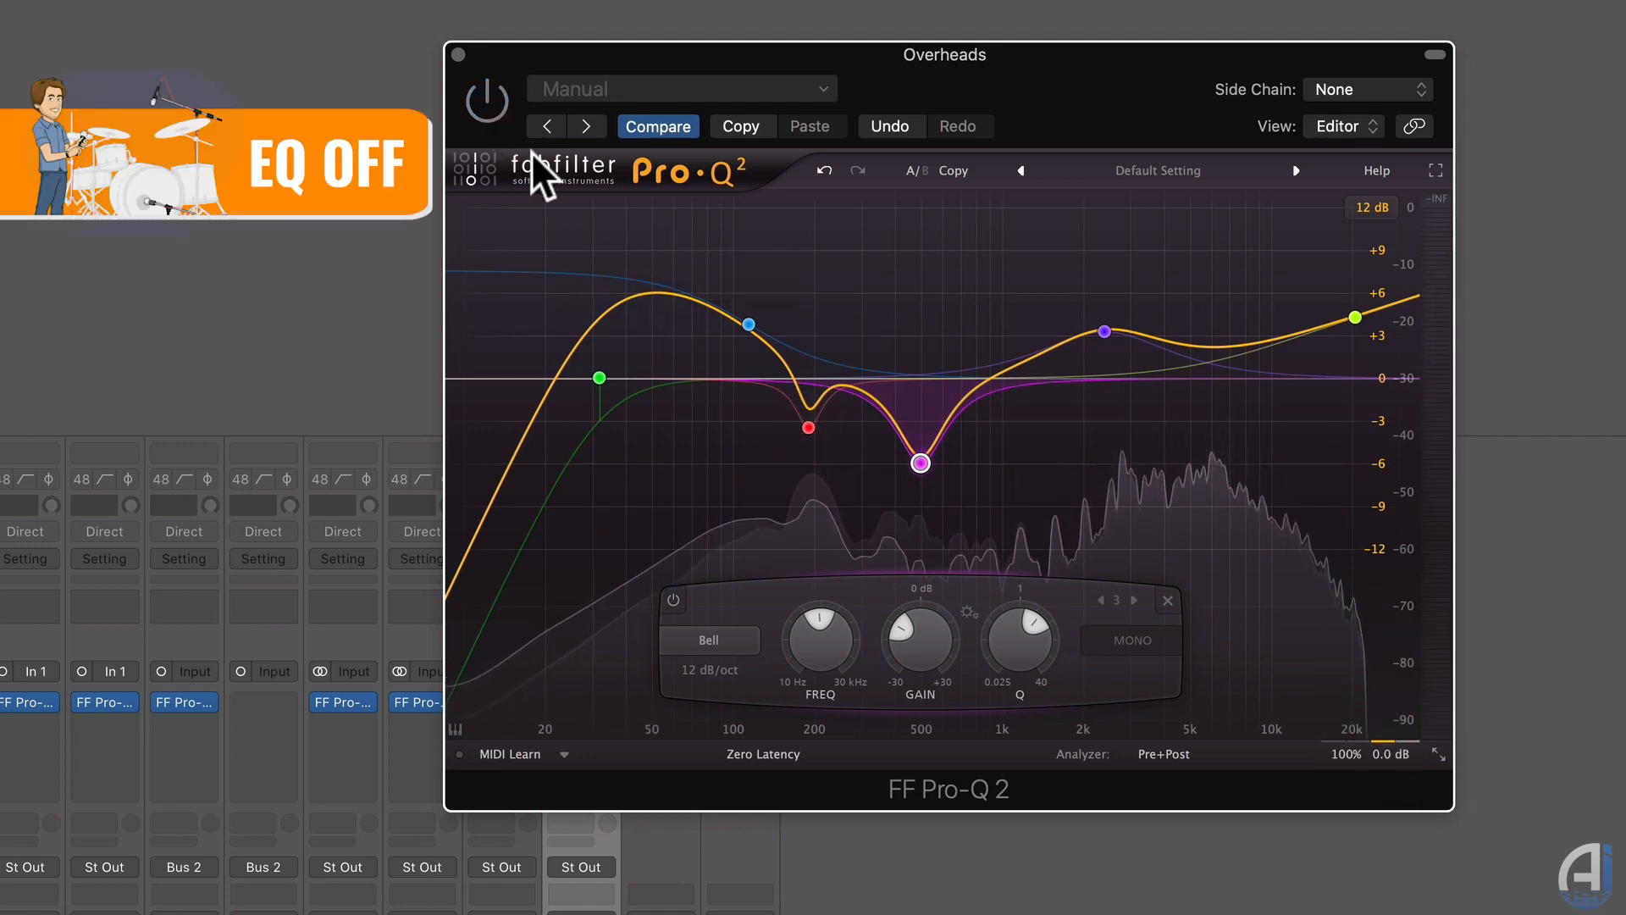
{"action": "left_click", "coordinate": [489, 97]}
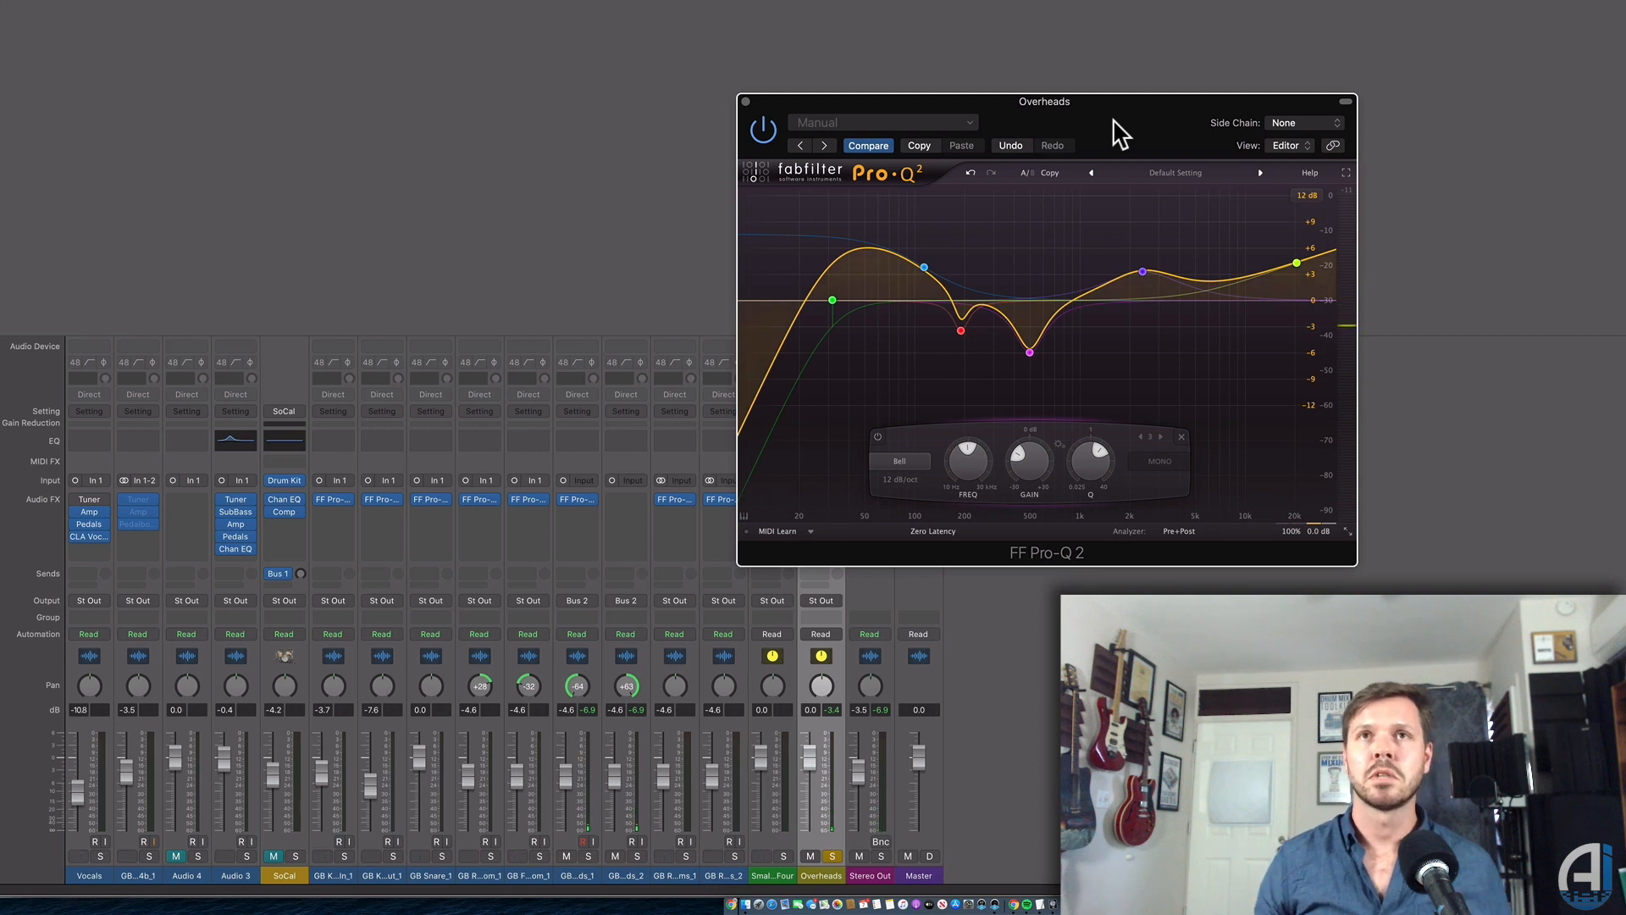
Bypass the Overheads low-shelf boost band near 109 Hz.
{"action": "mouse_move", "coordinate": [1033, 353]}
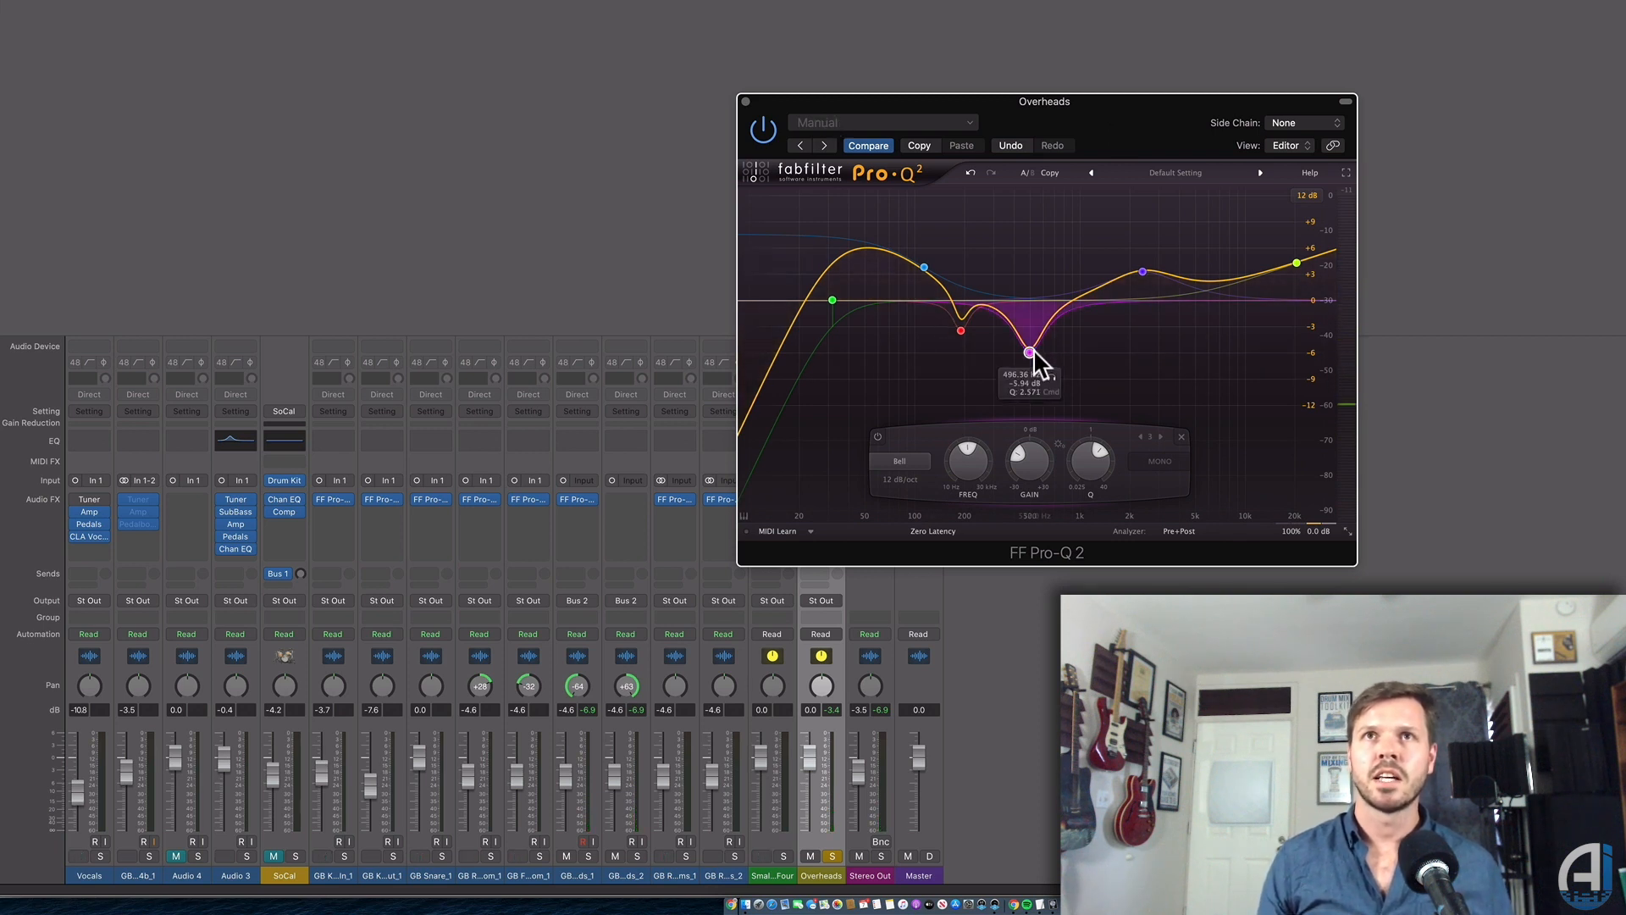
{"action": "left_click", "coordinate": [963, 330]}
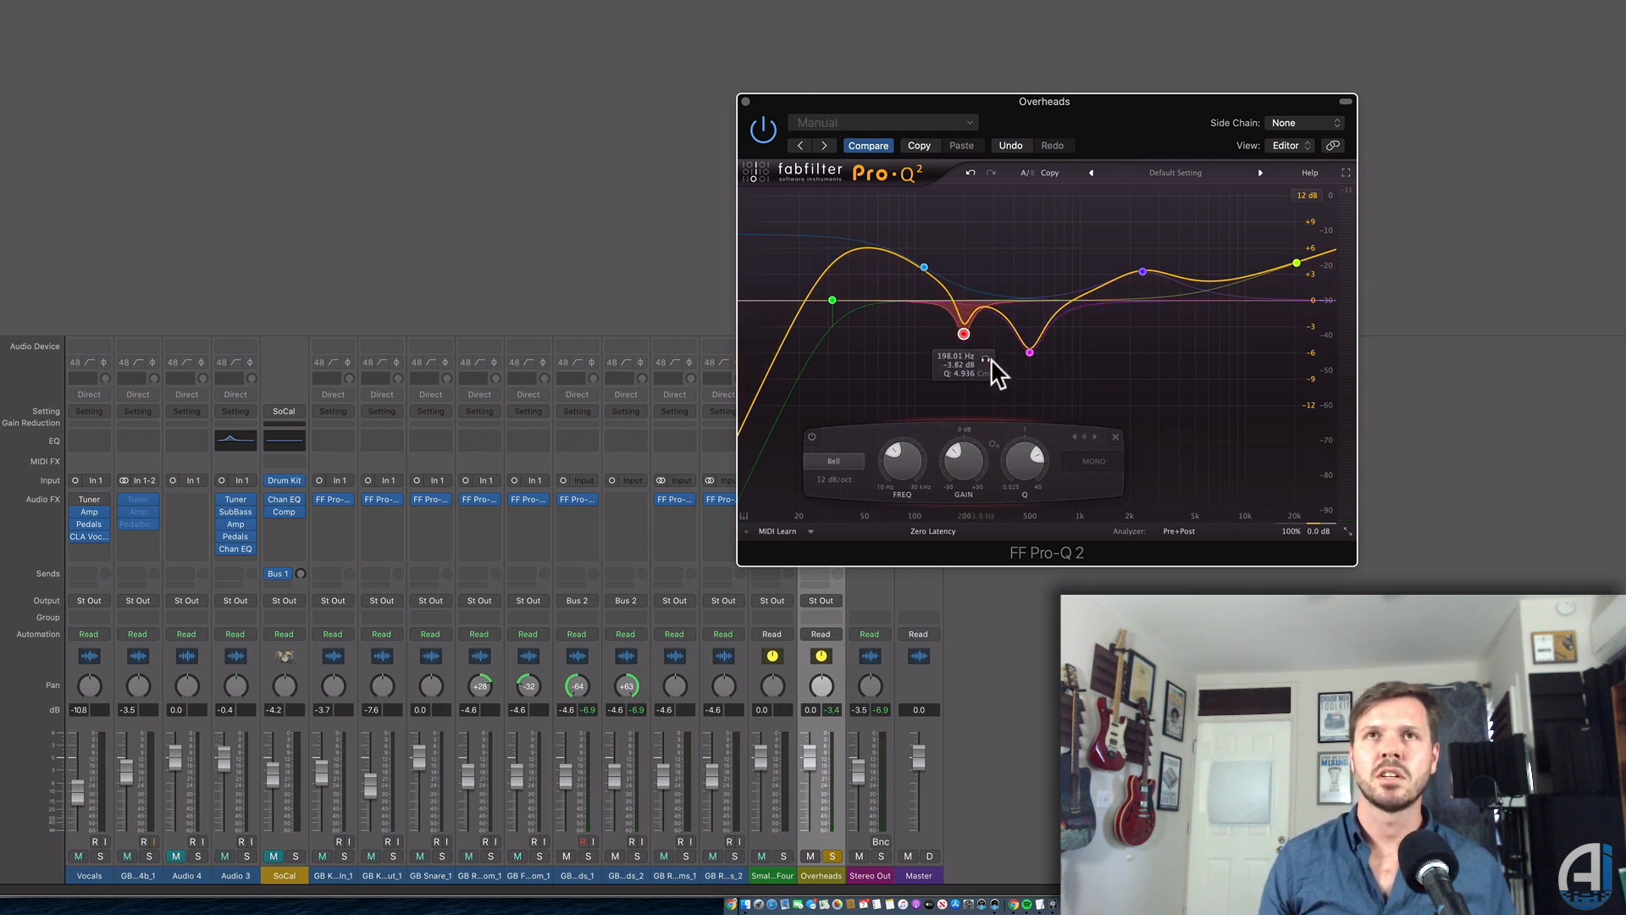
{"action": "left_click_drag", "start_coordinate": [923, 270], "coordinate": [920, 269]}
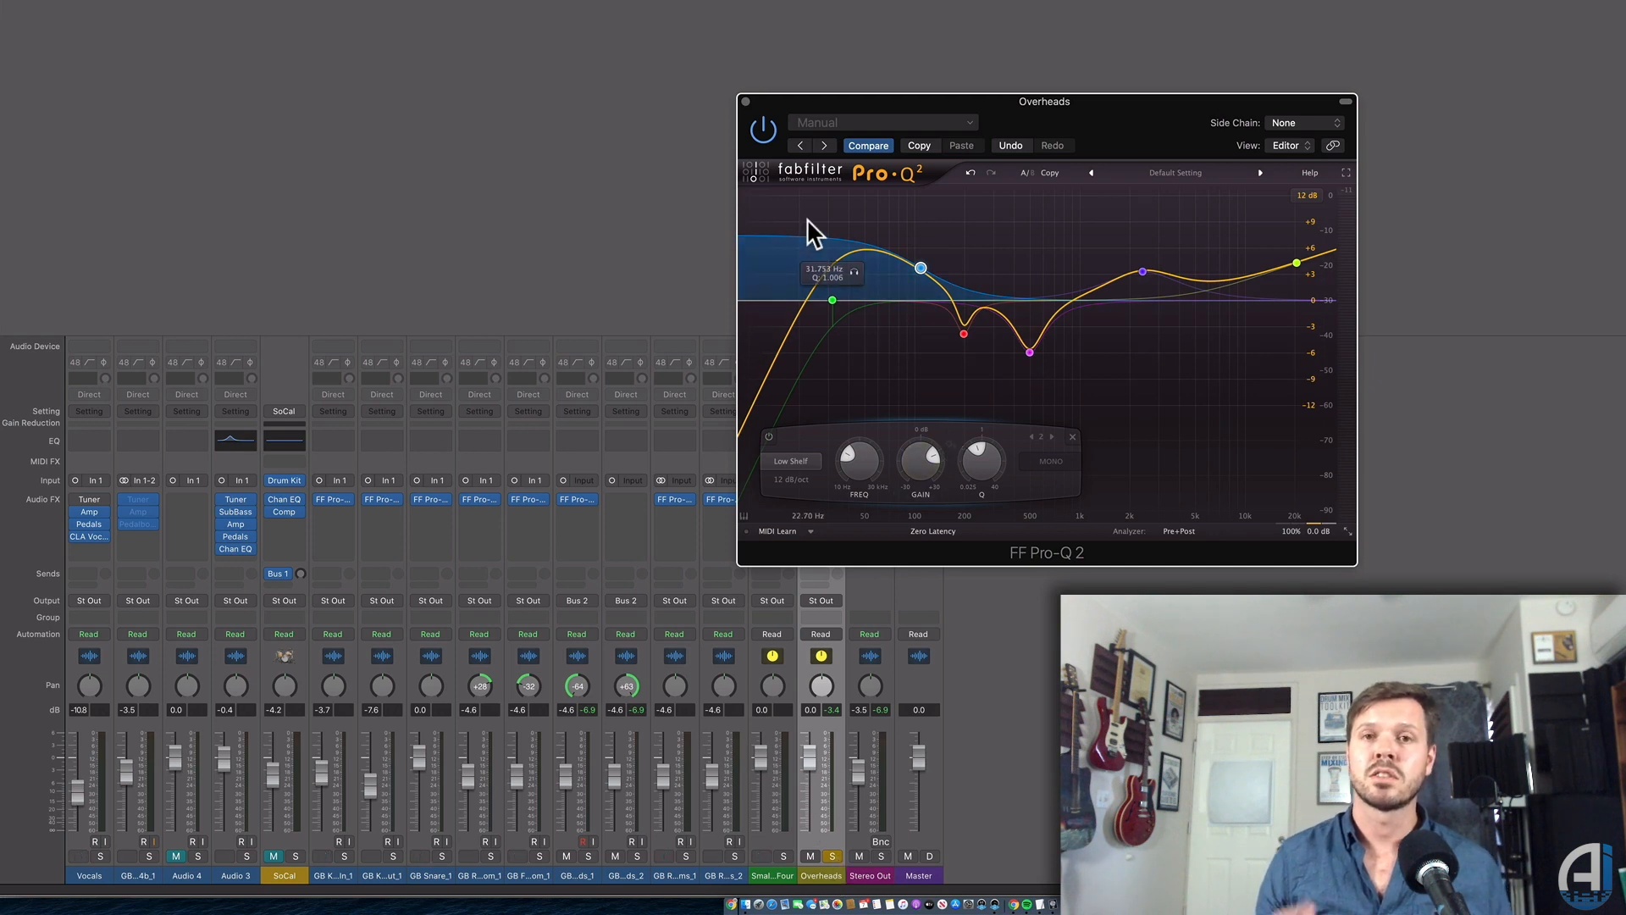
{"action": "mouse_move", "coordinate": [920, 268]}
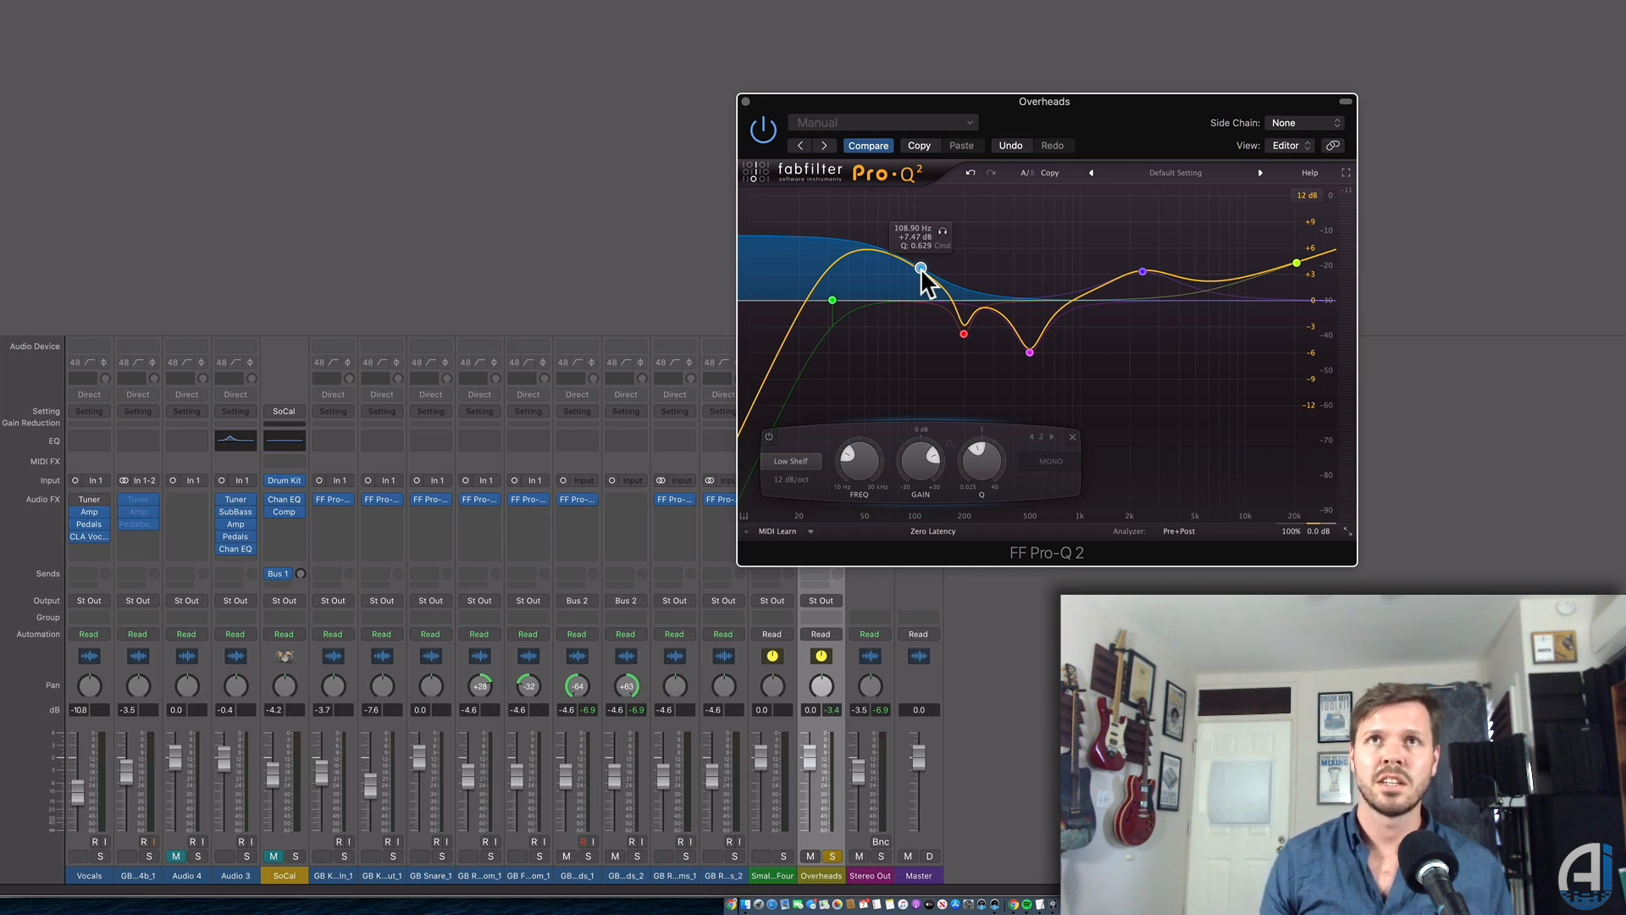
{"action": "left_click", "coordinate": [921, 269], "text": "alt"}
Raise the low cut to about 224 Hz and A/B the 500 Hz cut.
{"action": "left_click_drag", "start_coordinate": [840, 296], "coordinate": [989, 298]}
{"action": "left_click", "coordinate": [1033, 345], "text": "alt"}
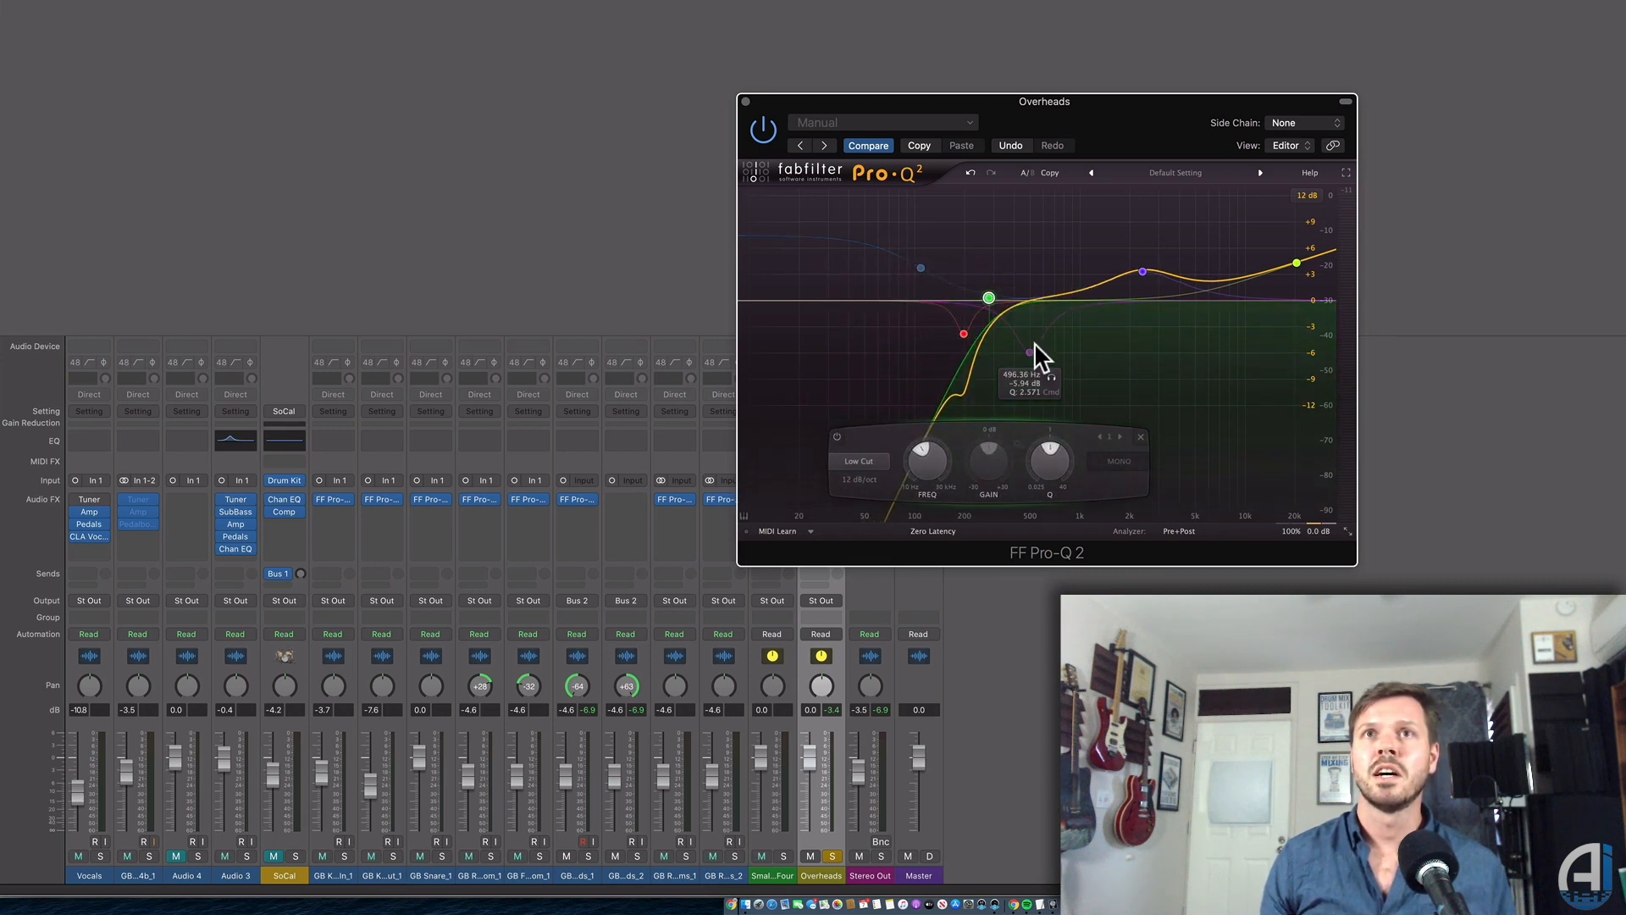
{"action": "left_click", "coordinate": [1031, 347], "text": "alt"}
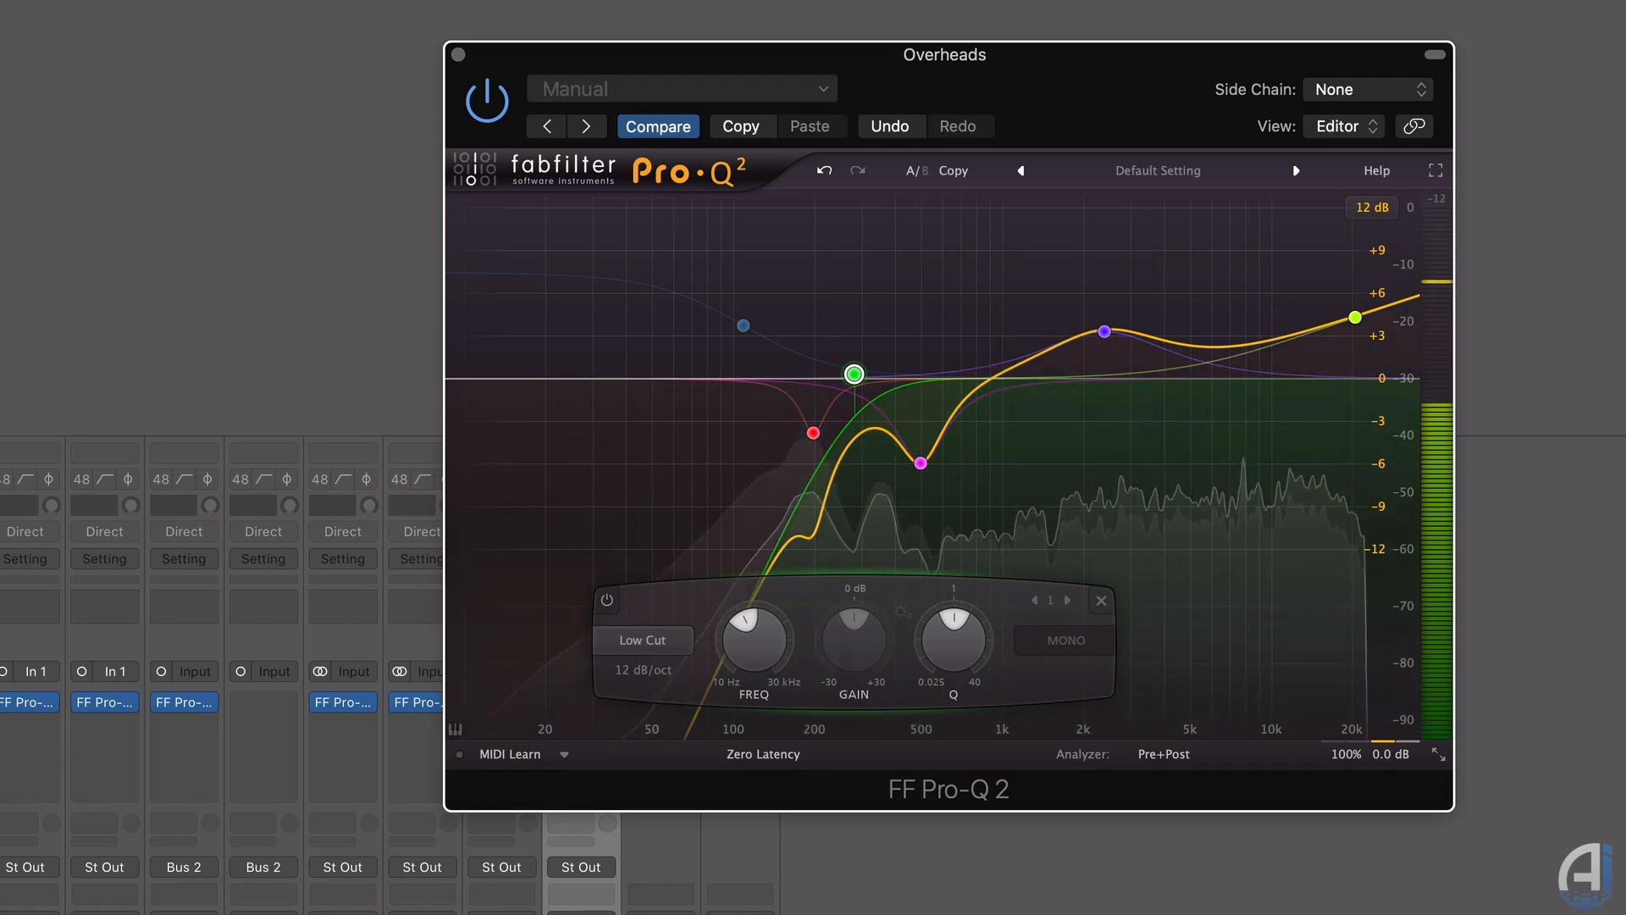
Restart playback and push the Overheads low cut up to about 505 Hz.
{"action": "key", "text": "space"}
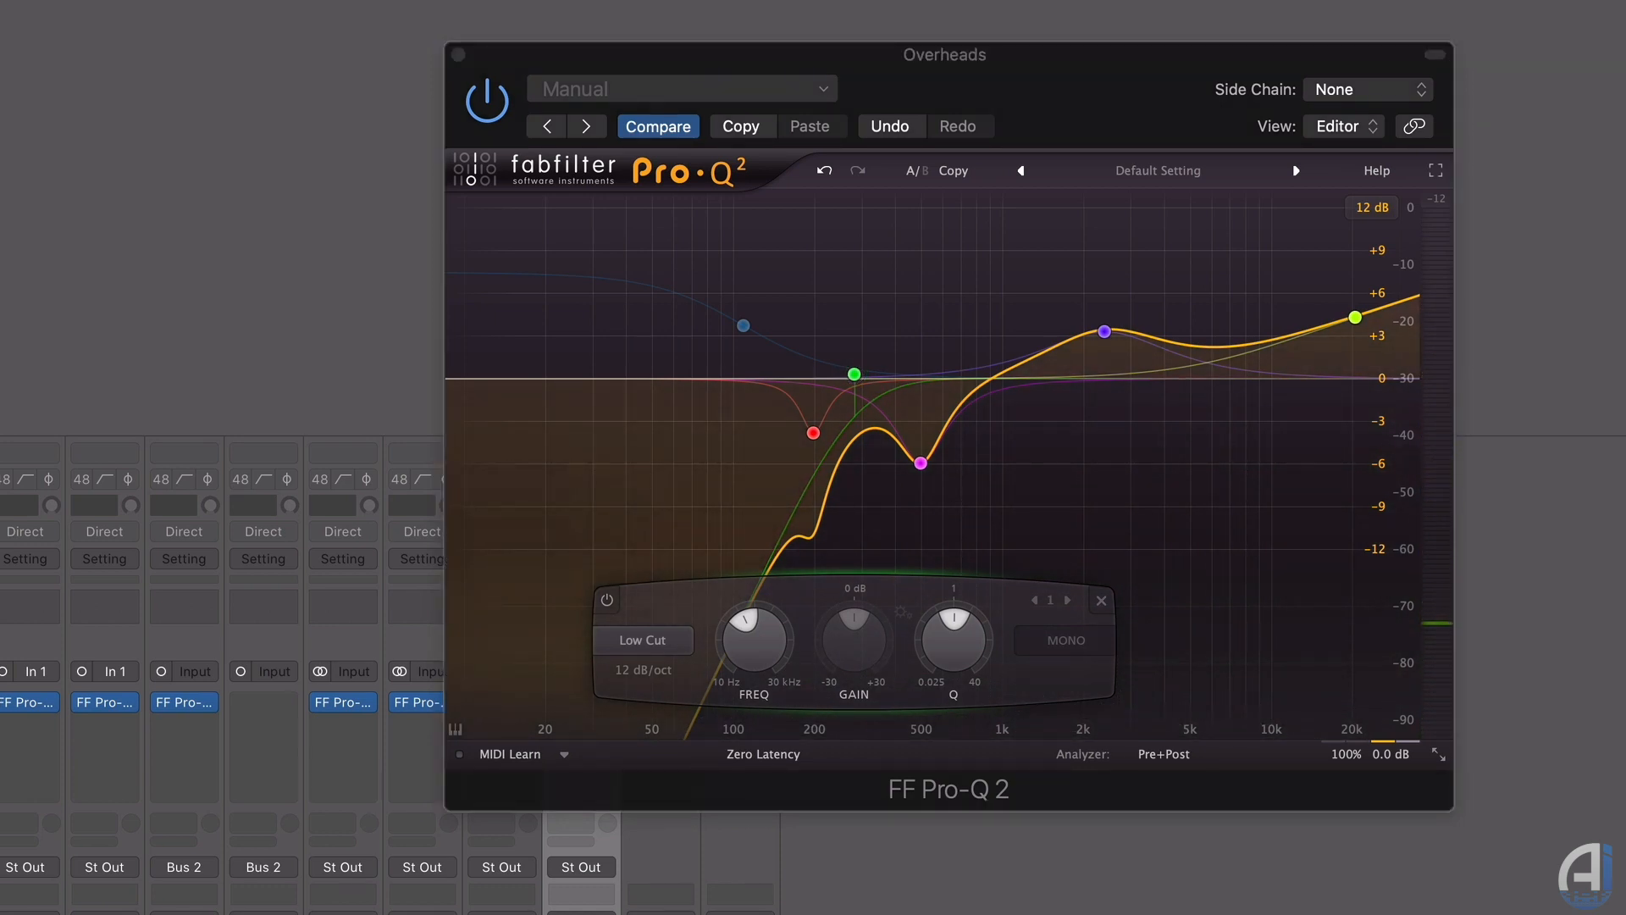
{"action": "key", "text": "space"}
{"action": "left_click_drag", "start_coordinate": [1070, 112], "coordinate": [1222, 141]}
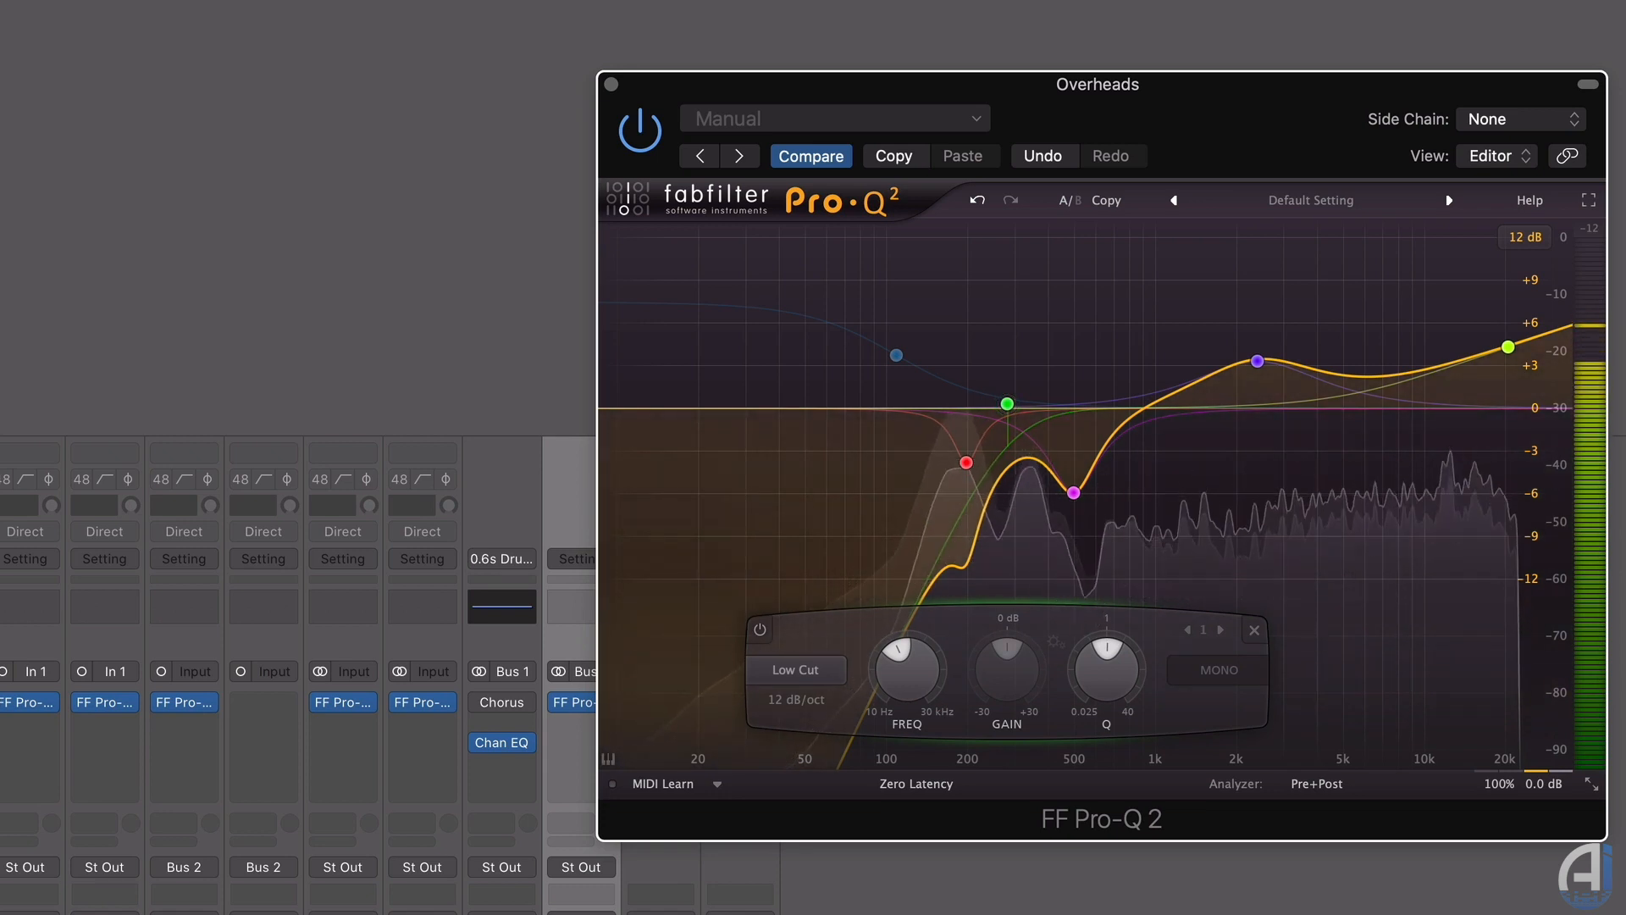
{"action": "left_click_drag", "start_coordinate": [1007, 403], "coordinate": [1074, 400]}
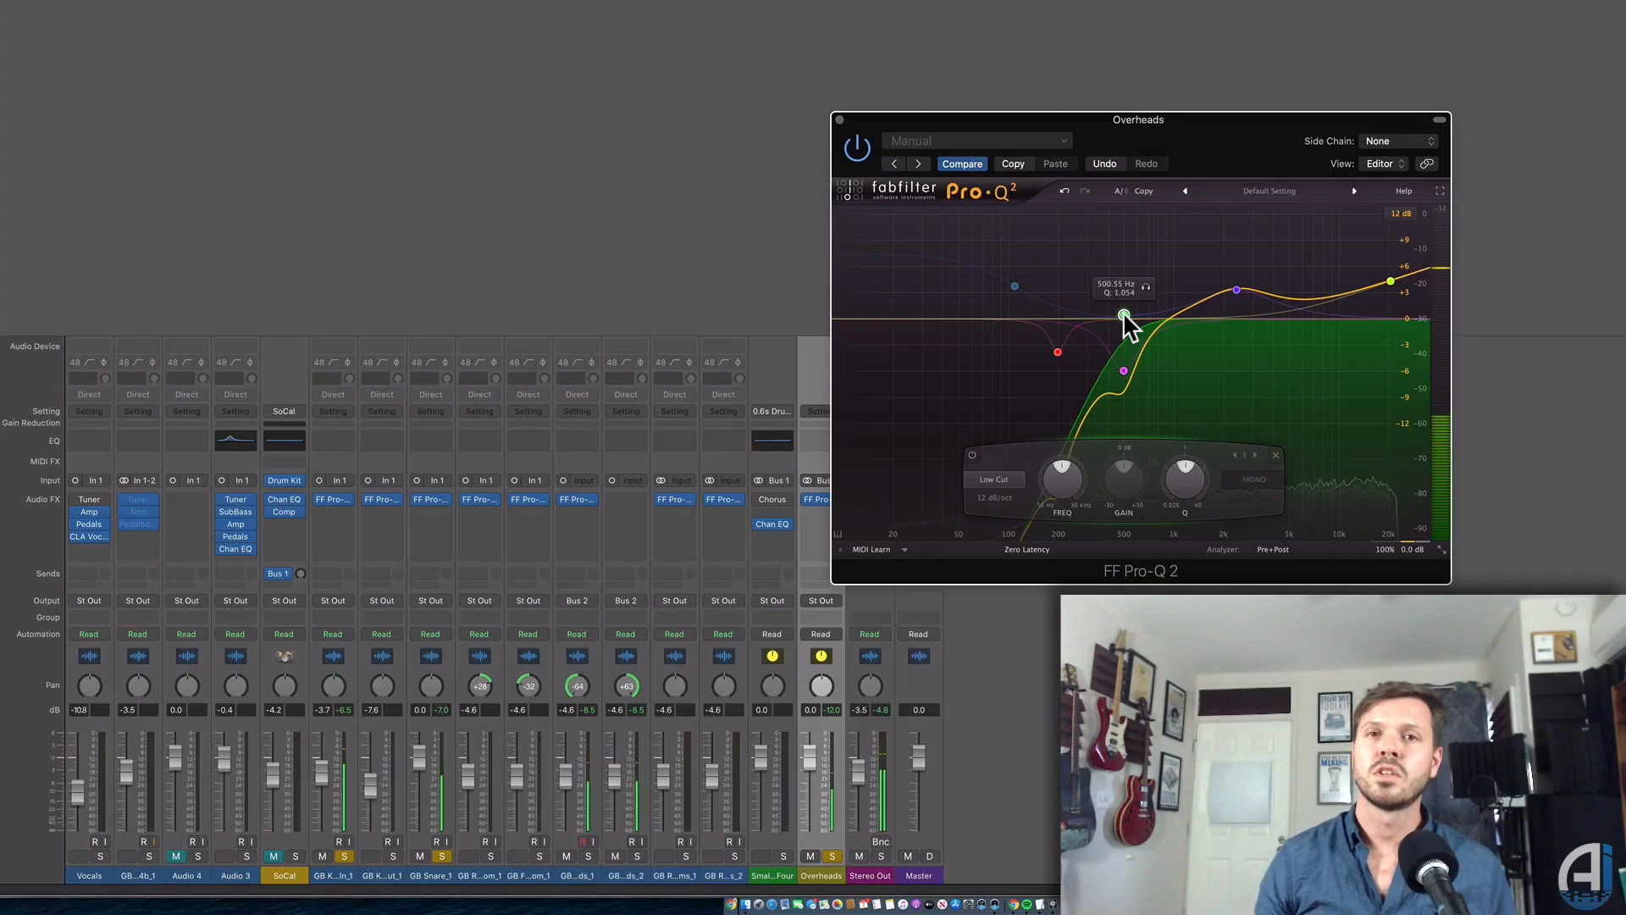